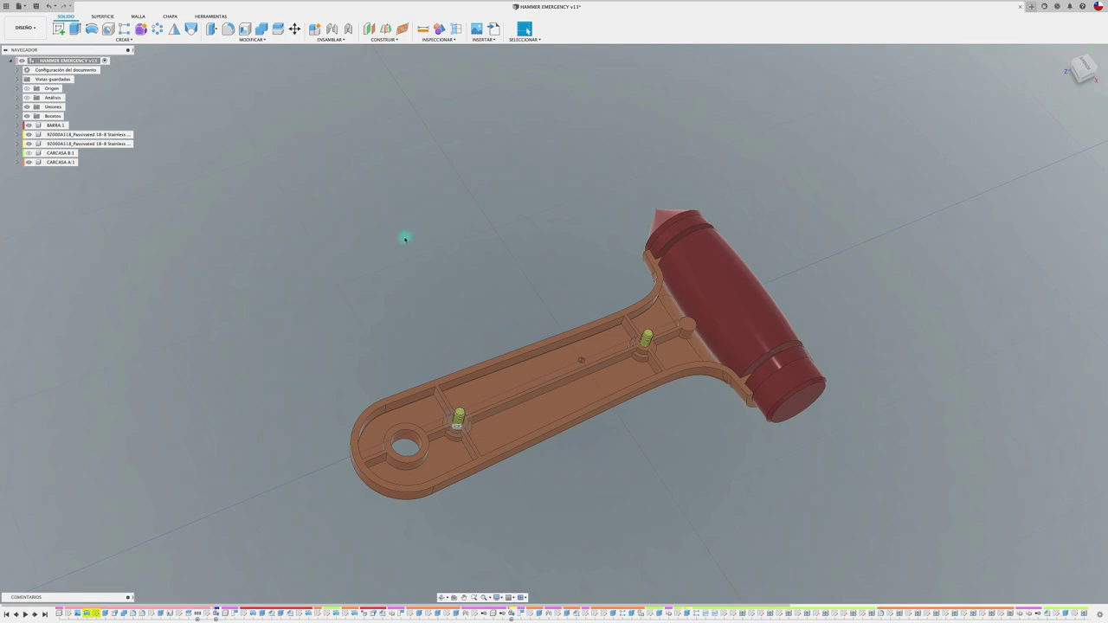
# Step: Show CARCASA B:1 again so the hammer is closed, and refit the view to the whole assembly
pyautogui.click(28, 154)
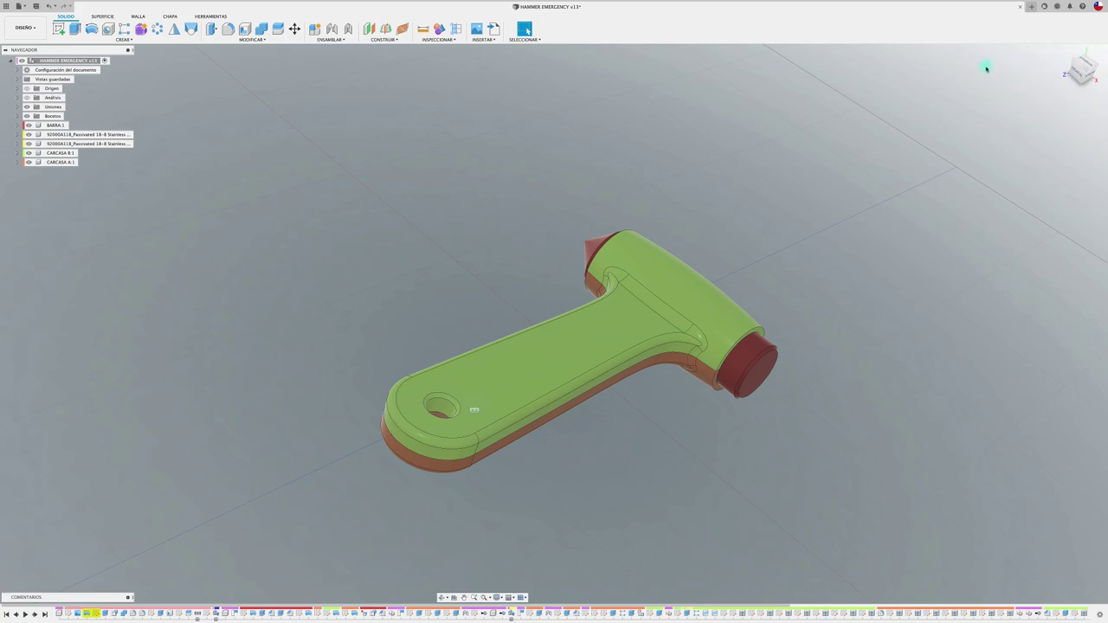
pyautogui.click(1066, 52)
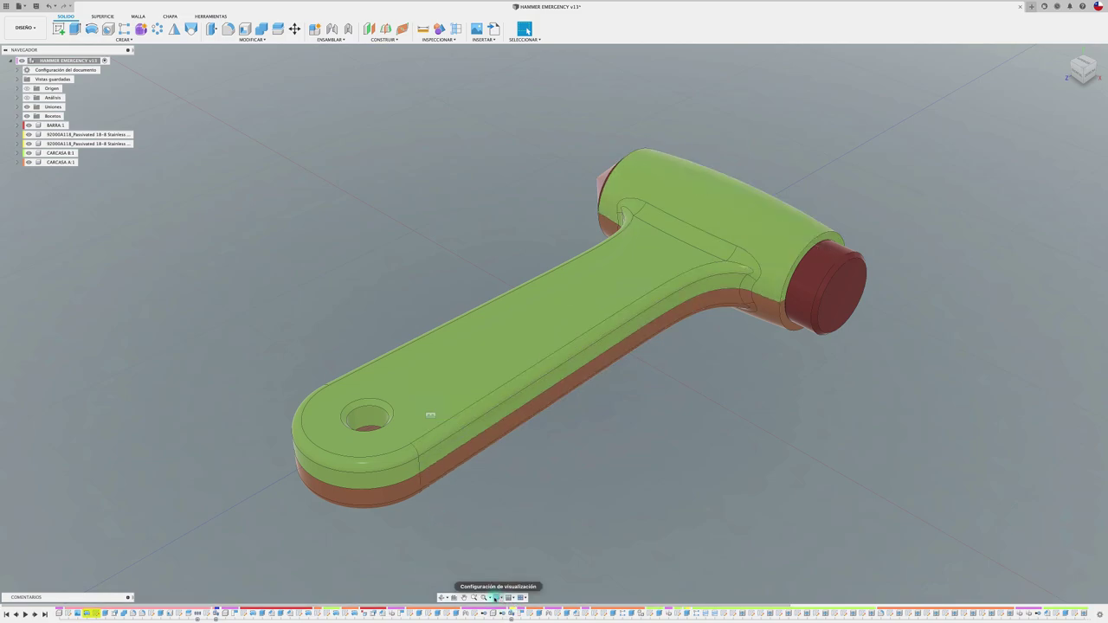
# Step: Try the Orthographic camera, then settle on Perspective with Orthographic Faces
pyautogui.click(495, 597)
pyautogui.moveTo(519, 571)
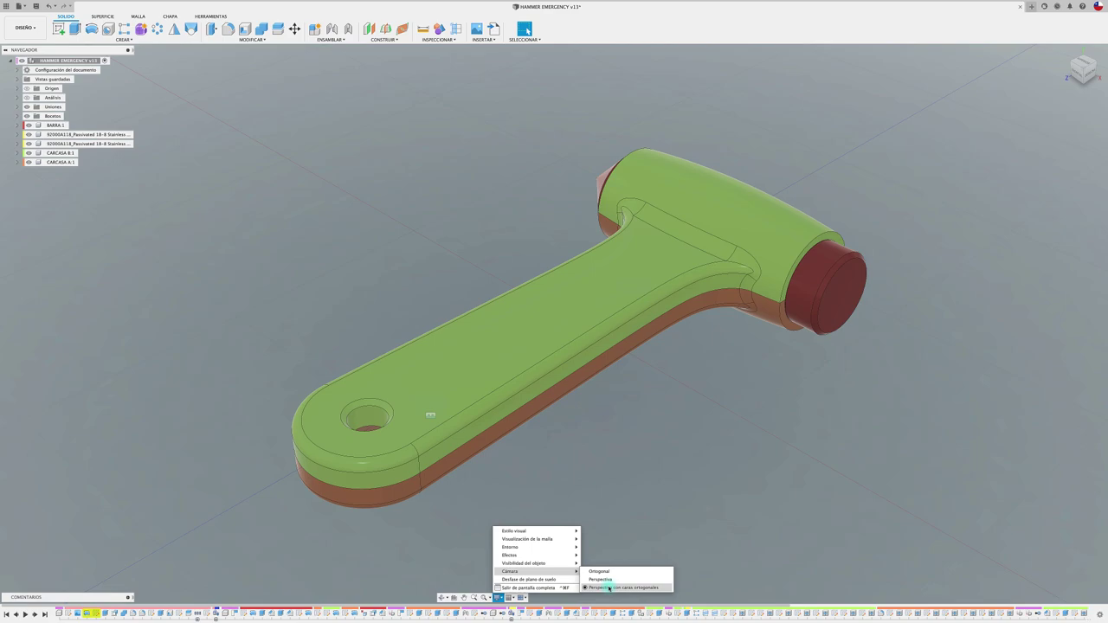
pyautogui.click(609, 588)
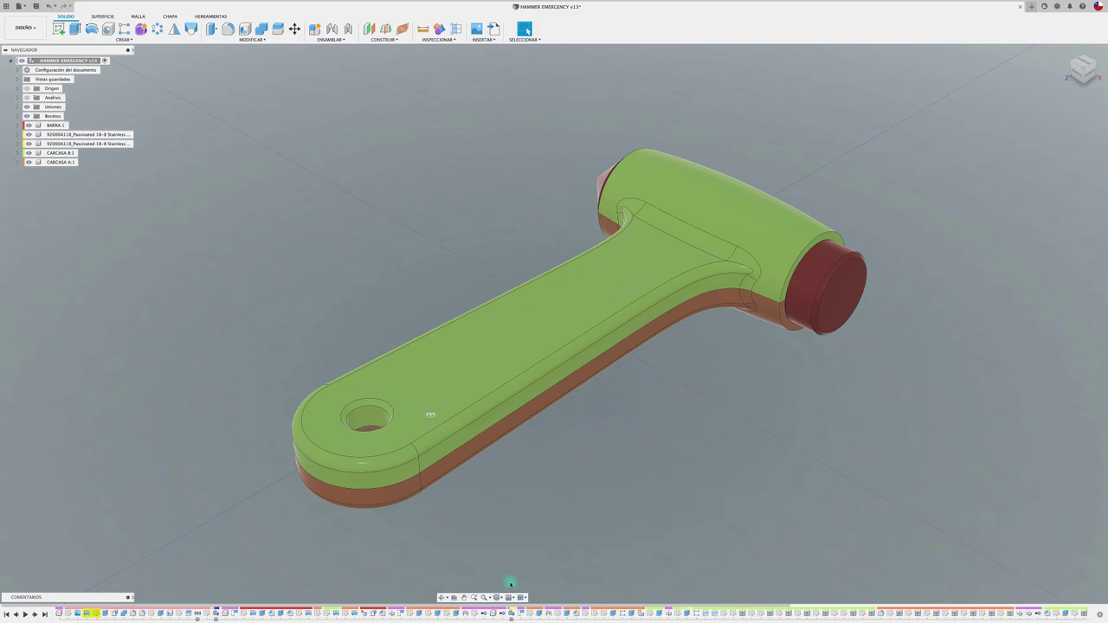
pyautogui.click(499, 598)
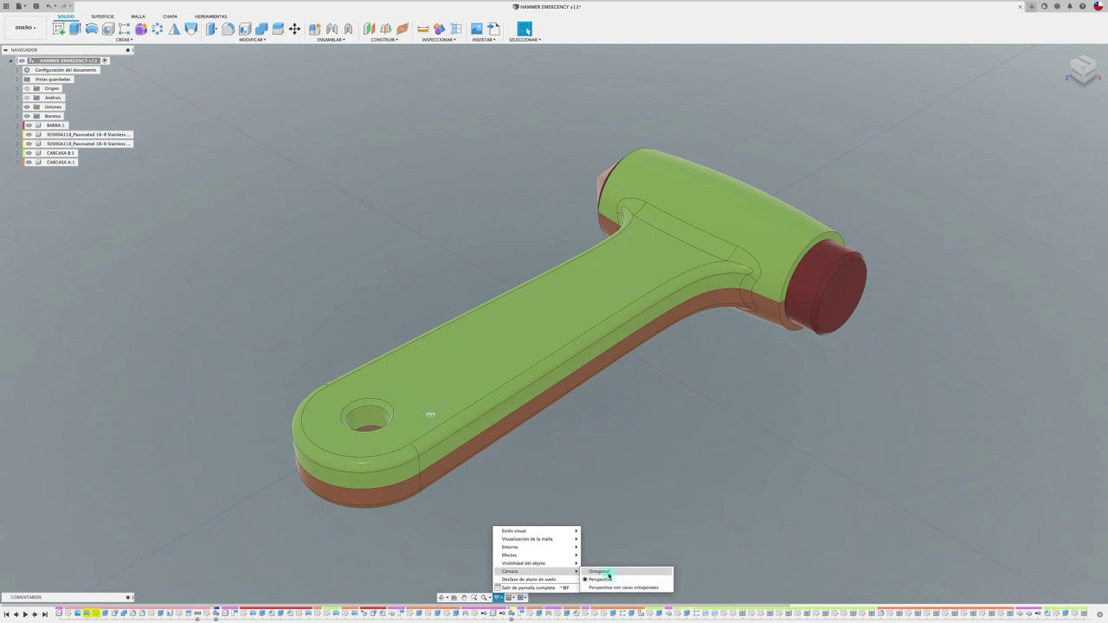
pyautogui.click(608, 573)
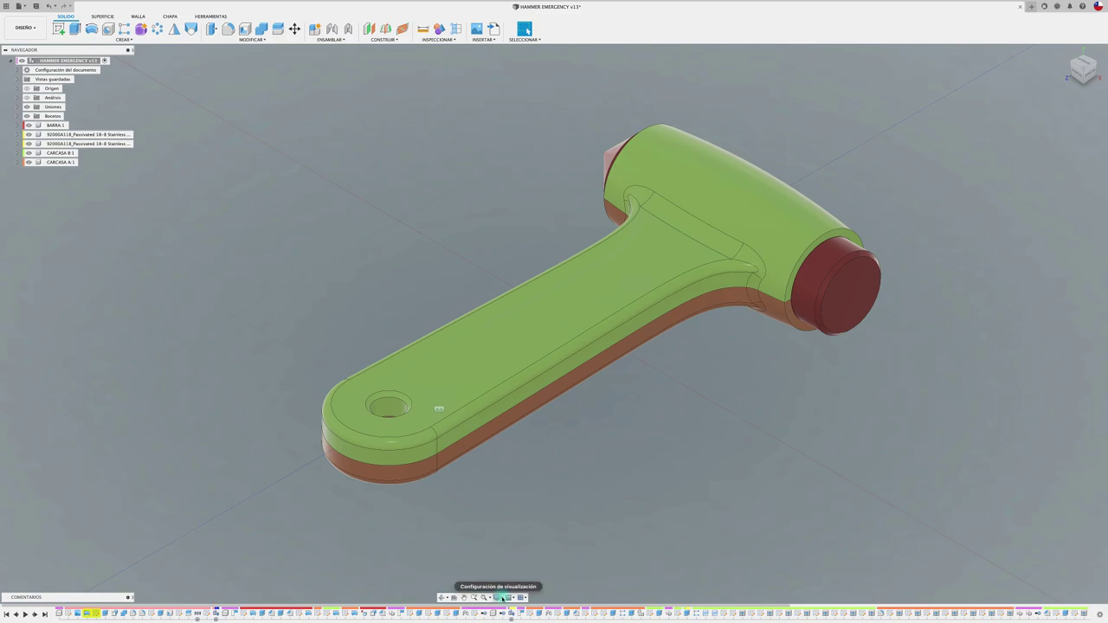
pyautogui.click(498, 597)
pyautogui.moveTo(535, 571)
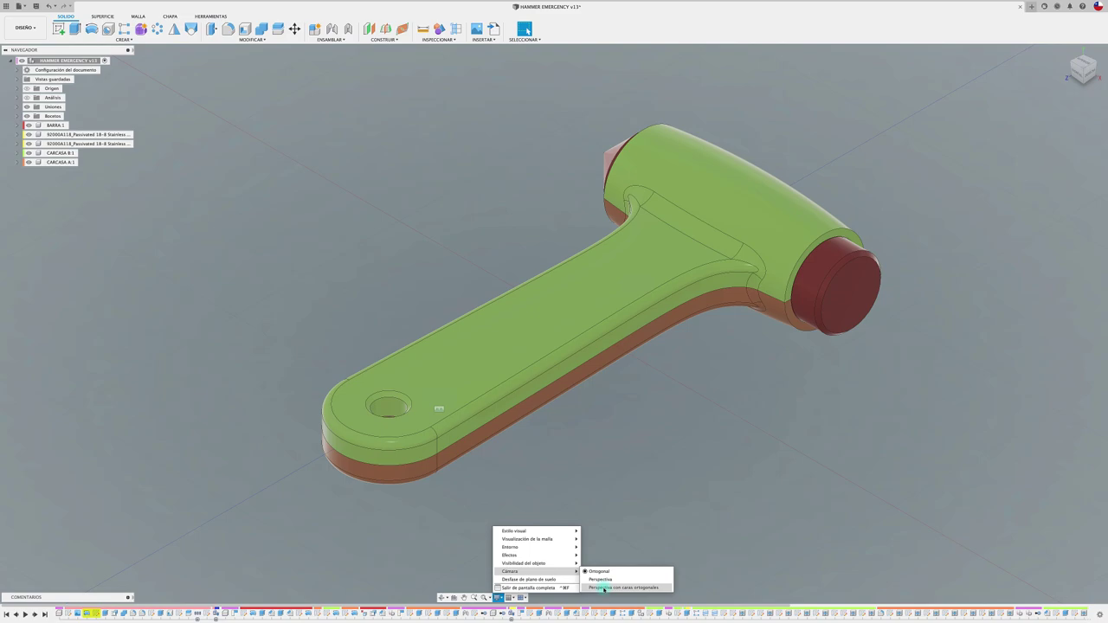
pyautogui.click(604, 589)
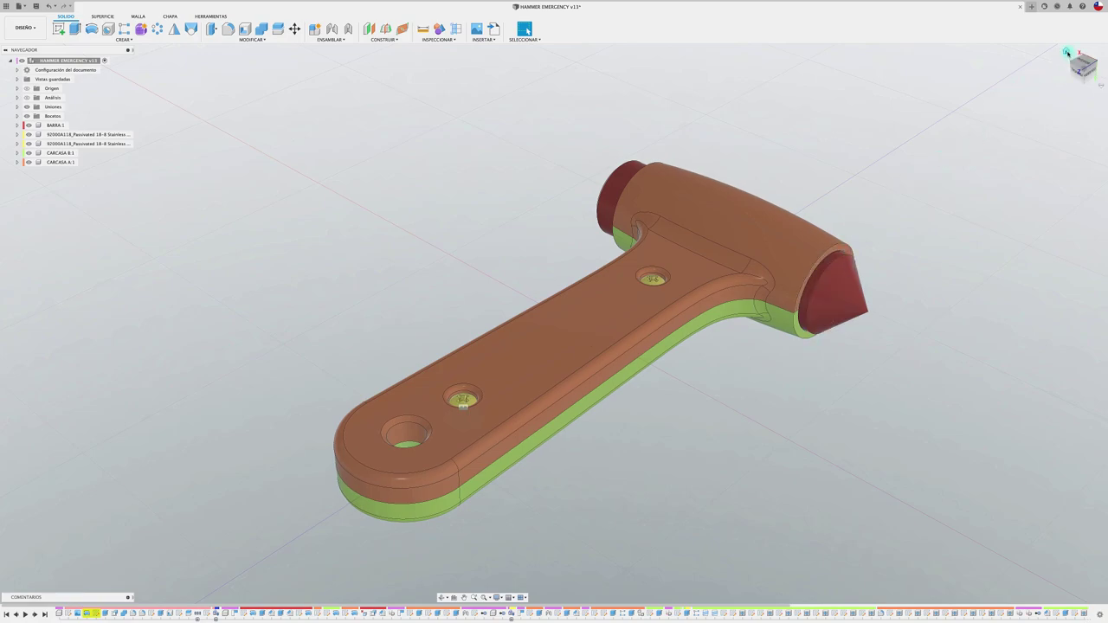
# Step: Set the isometric corner view as the Home view, fitted to view
pyautogui.click(1068, 52)
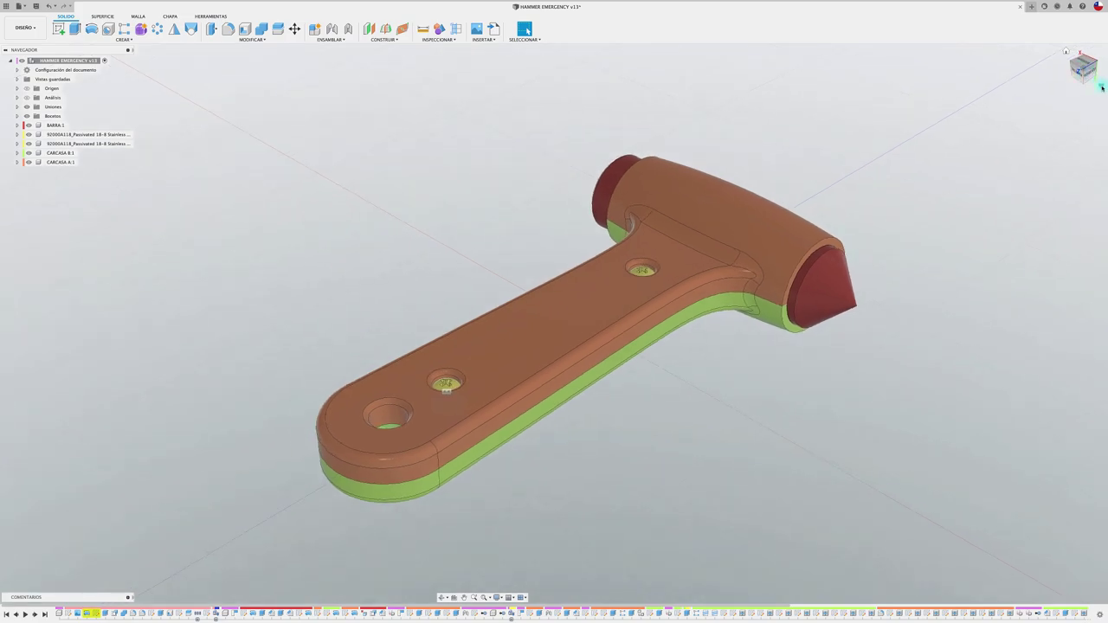
pyautogui.click(1103, 87)
pyautogui.moveTo(1063, 120)
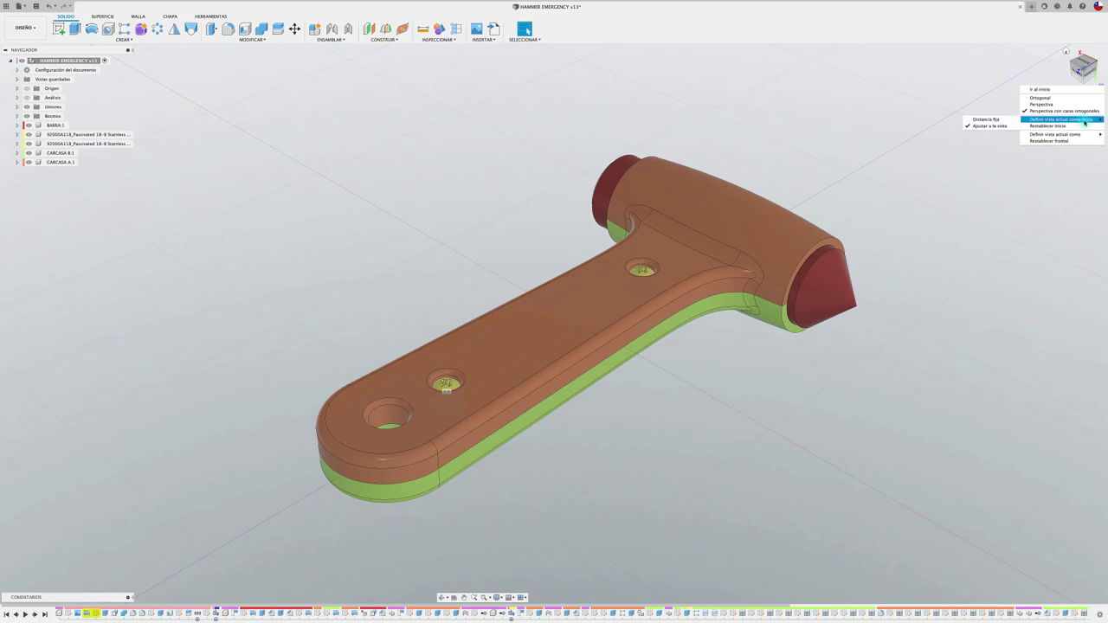
pyautogui.click(992, 124)
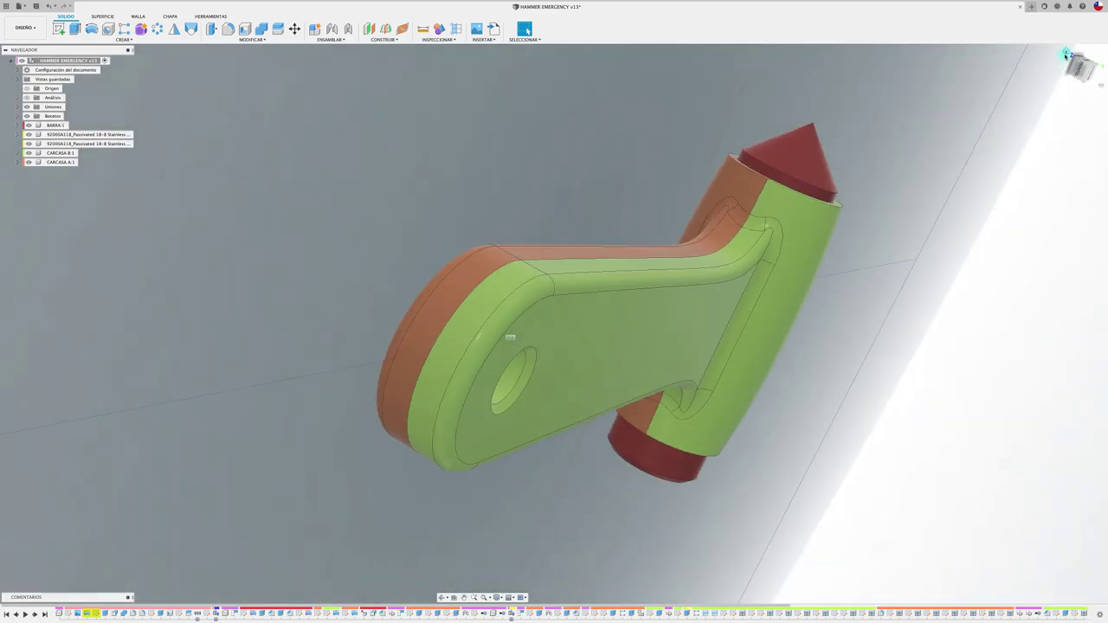
# Step: Rotate the hammer through several ViewCube angles, then return to the new Home view
pyautogui.click(1067, 54)
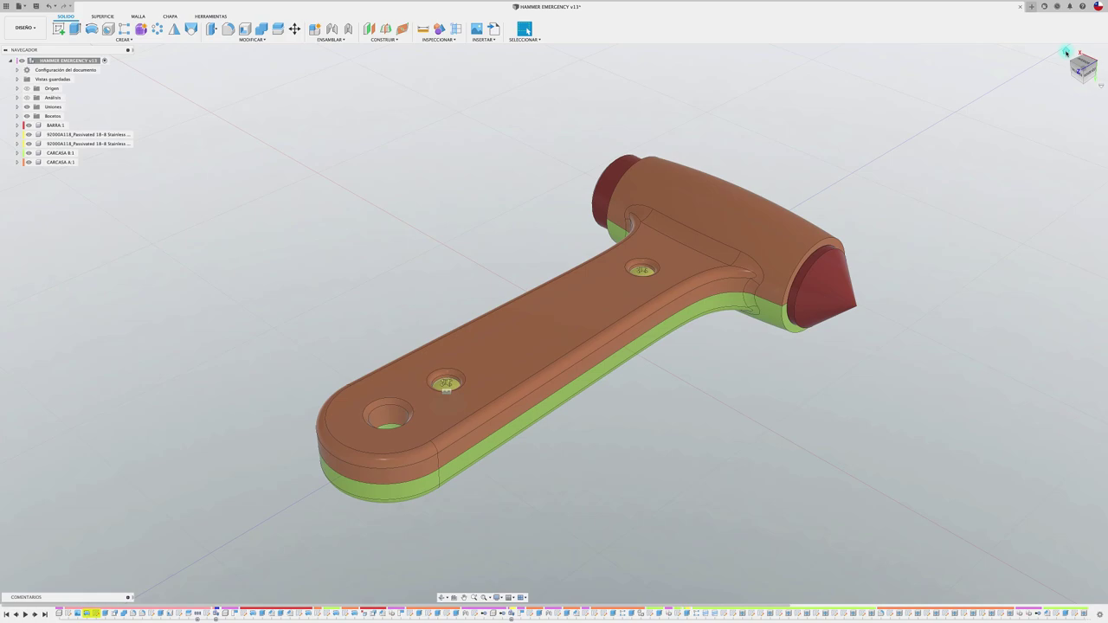
pyautogui.click(1067, 54)
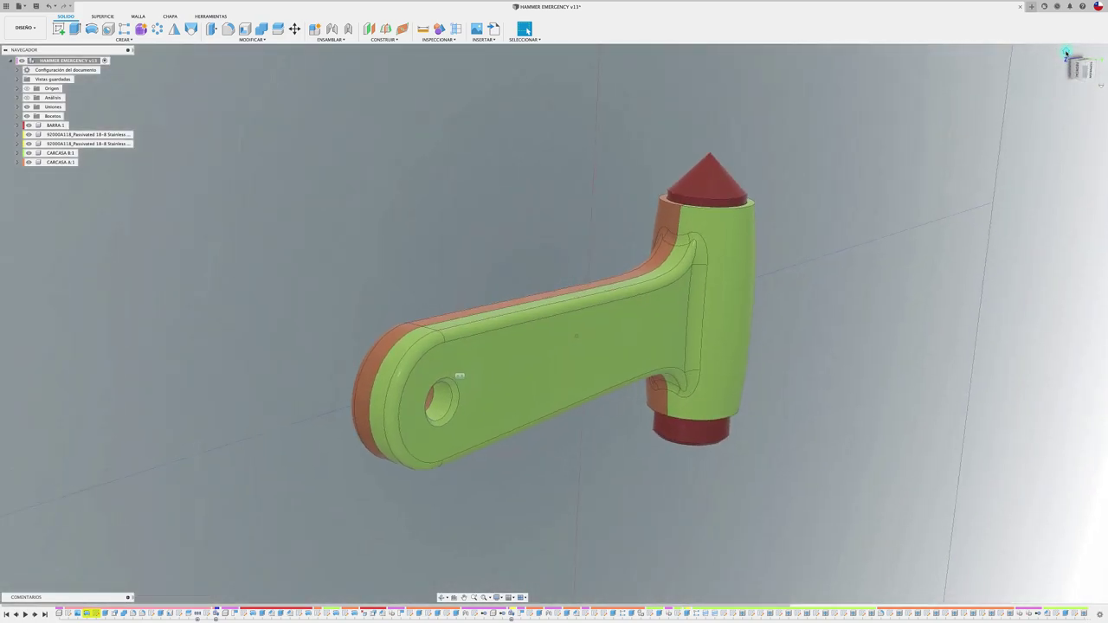
pyautogui.click(1066, 54)
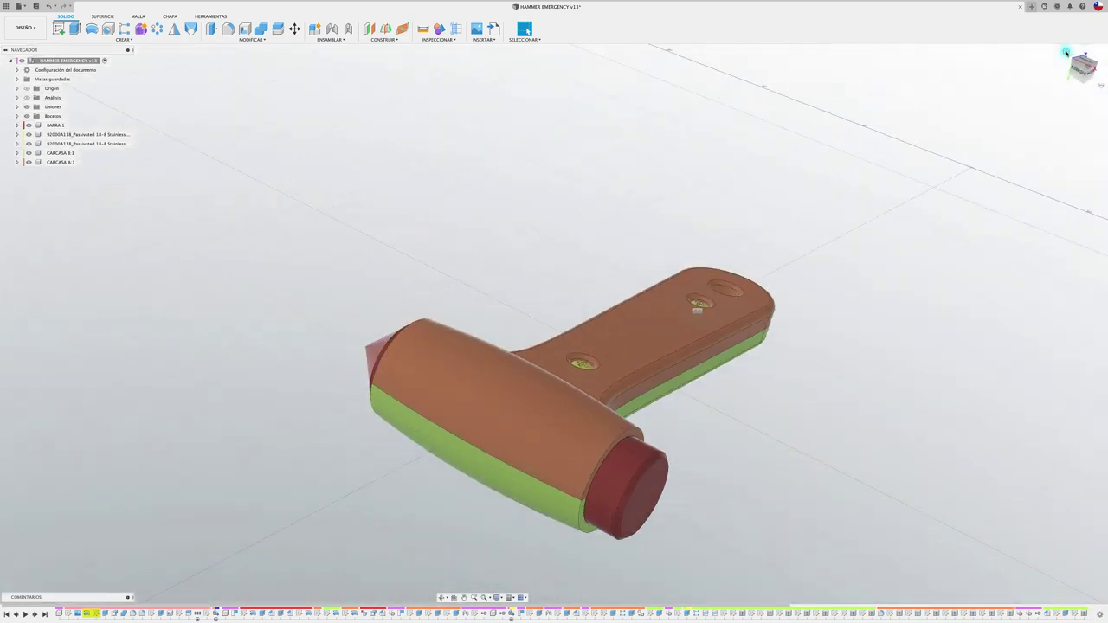
pyautogui.click(1067, 53)
pyautogui.click(1067, 53)
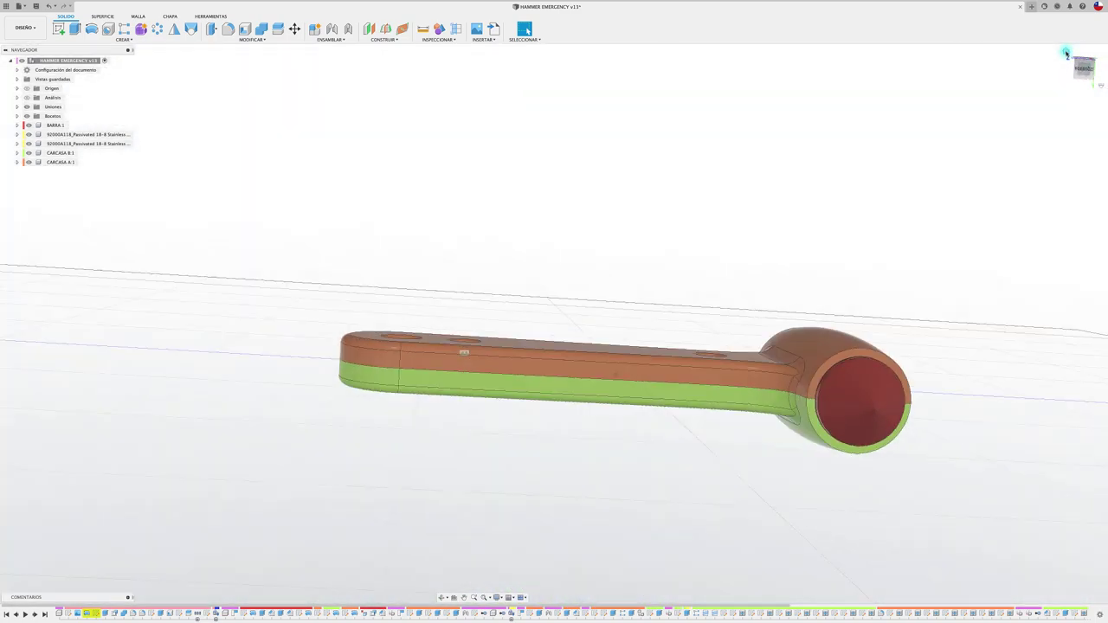
pyautogui.click(1067, 54)
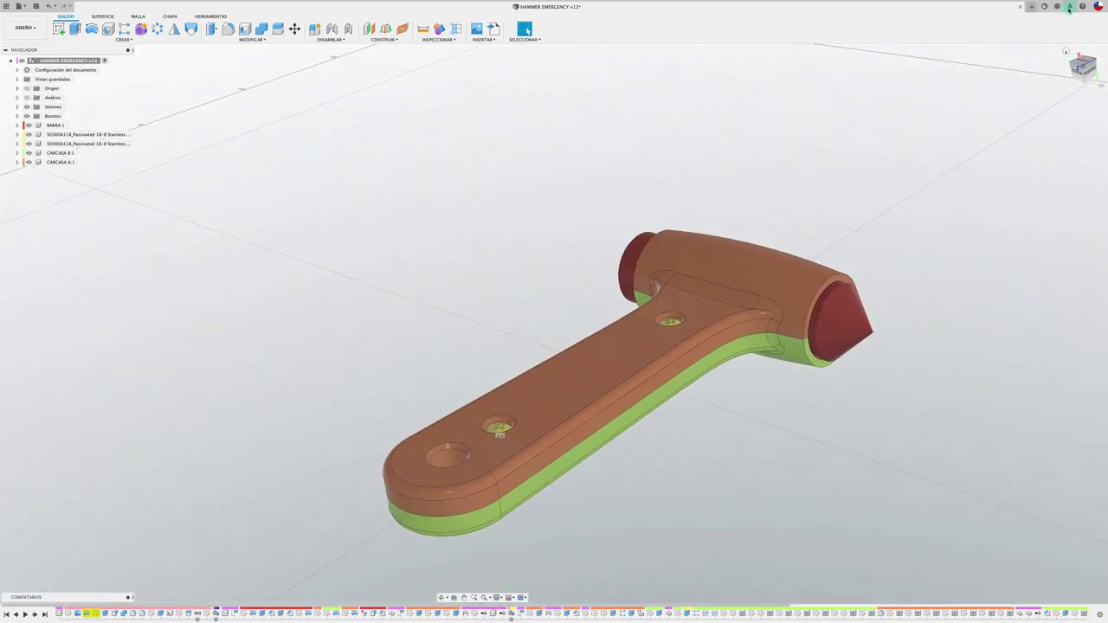
pyautogui.click(1067, 51)
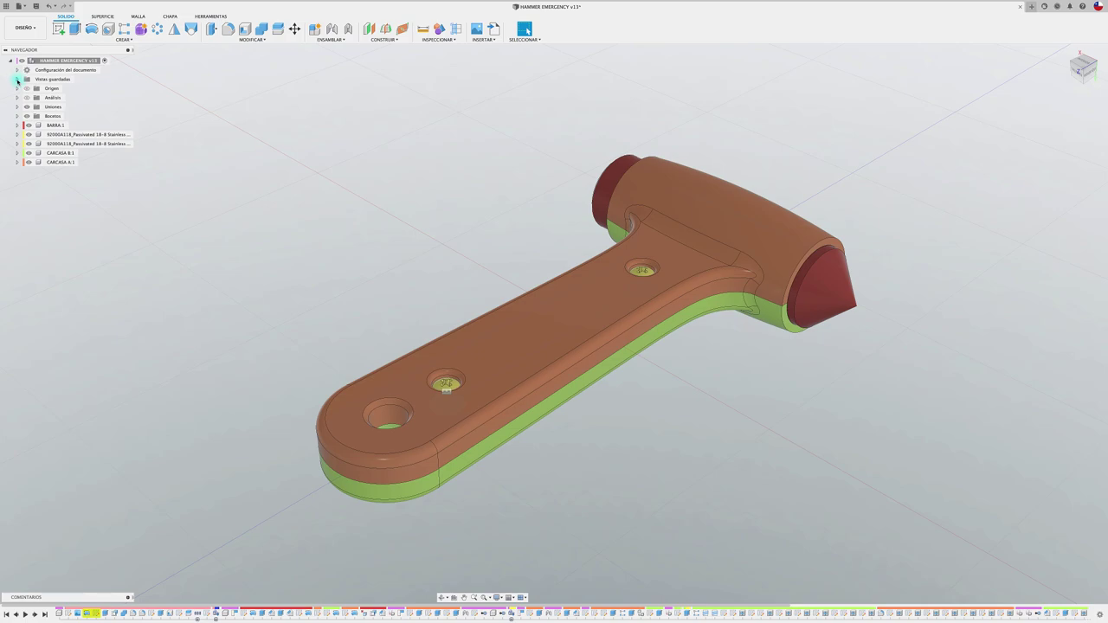
# Step: Expand Vistas guardadas and apply the ARRIBA, FRONTAL and Inicio views in turn
pyautogui.click(16, 80)
pyautogui.doubleClick(48, 88)
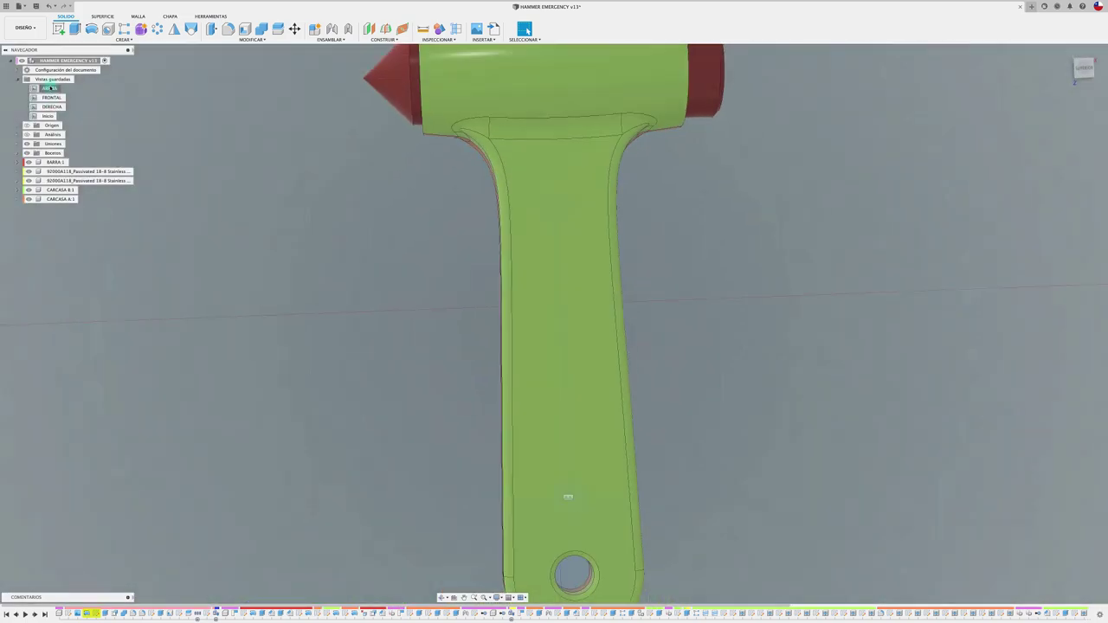
pyautogui.doubleClick(51, 97)
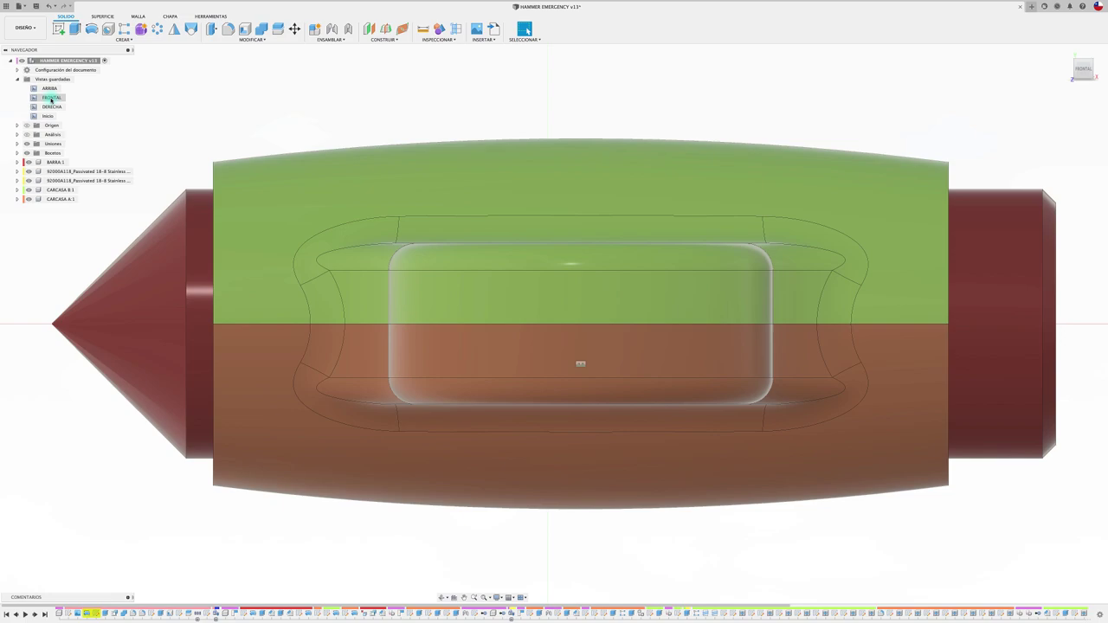
pyautogui.doubleClick(49, 116)
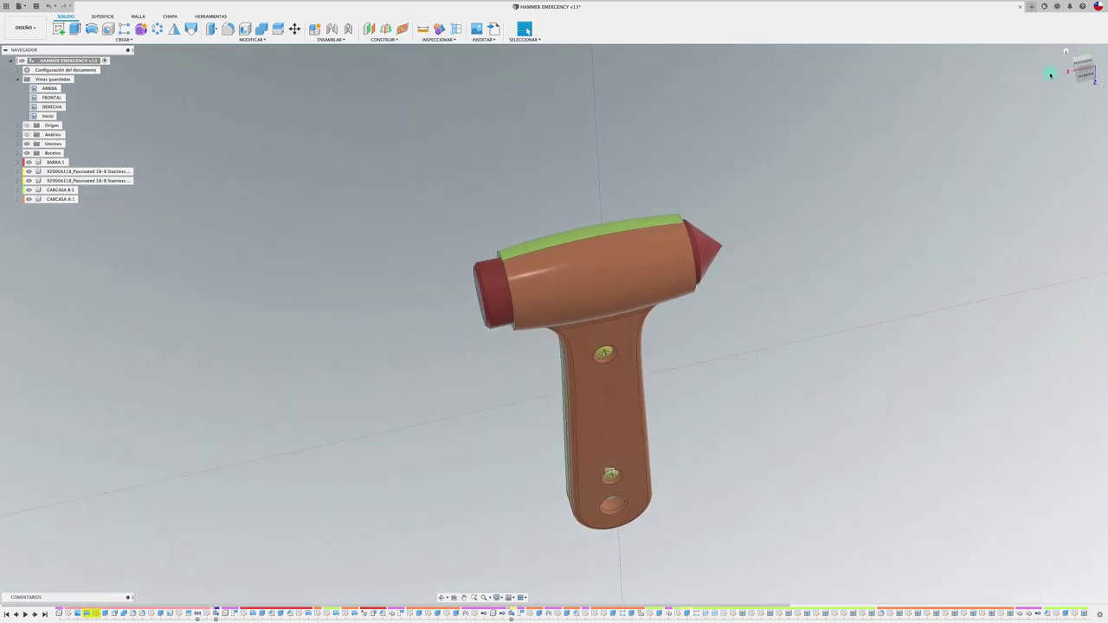
# Step: Snap to the flat face-on view and define it as the model's Arriba (top) view
pyautogui.moveTo(1079, 71)
pyautogui.mouseDown()
pyautogui.moveTo(1051, 76)
pyautogui.moveTo(1093, 69)
pyautogui.mouseUp()
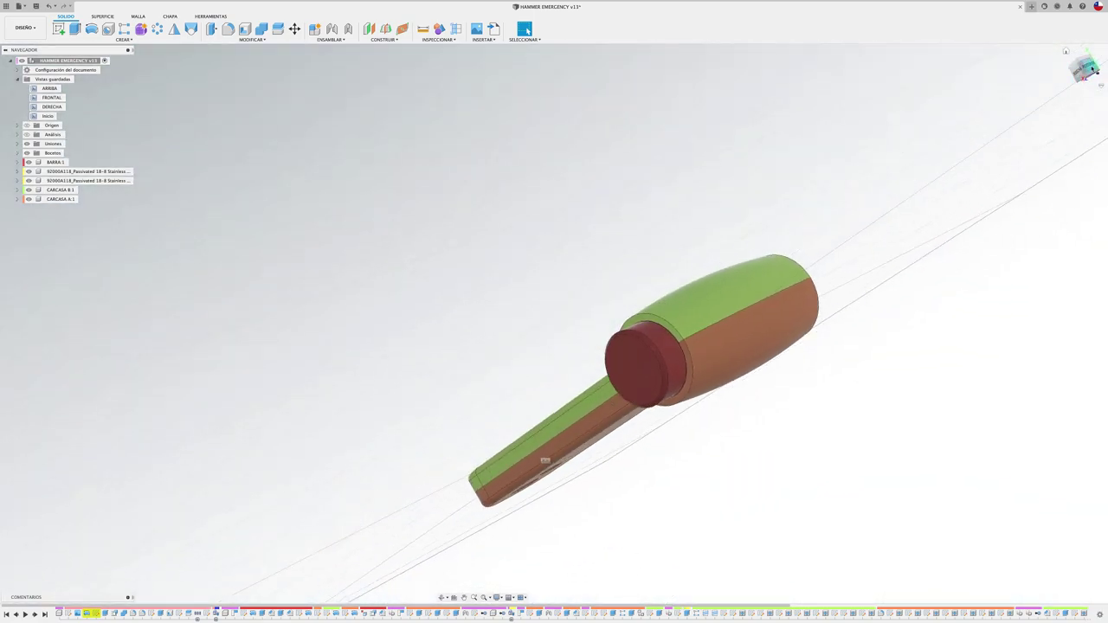
pyautogui.click(1084, 68)
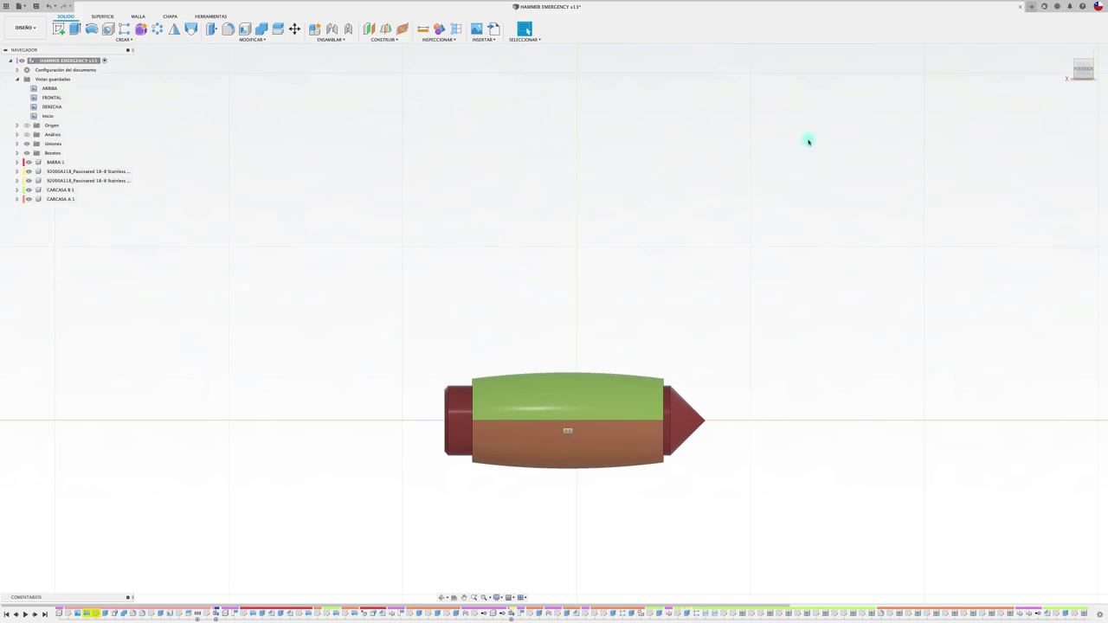
pyautogui.hotkey('shift', 'F6')
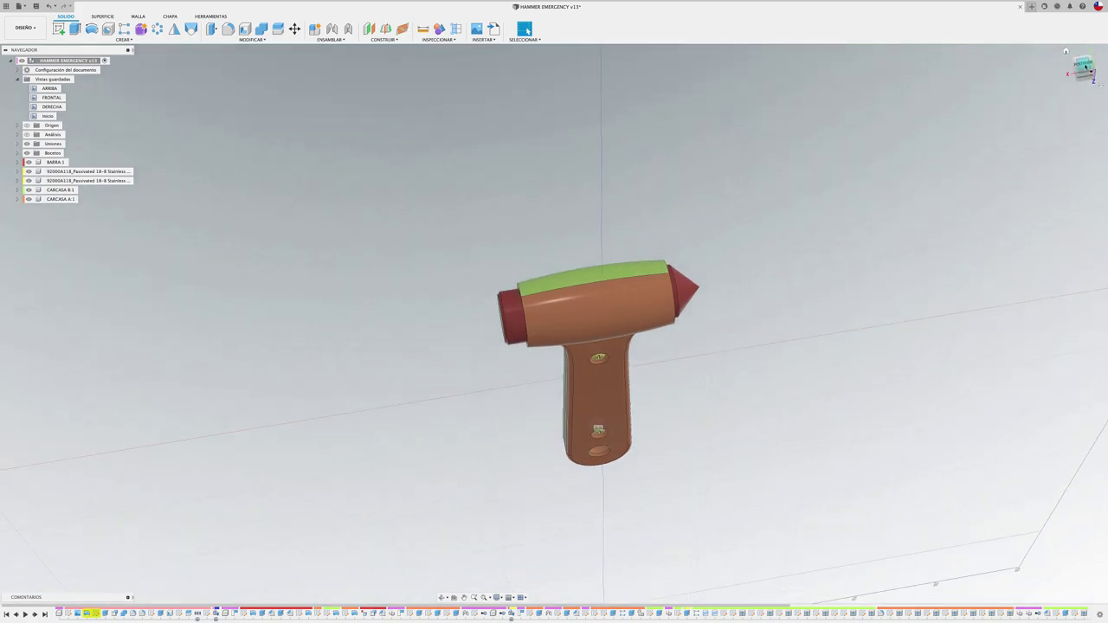
pyautogui.click(1087, 67)
pyautogui.click(1103, 88)
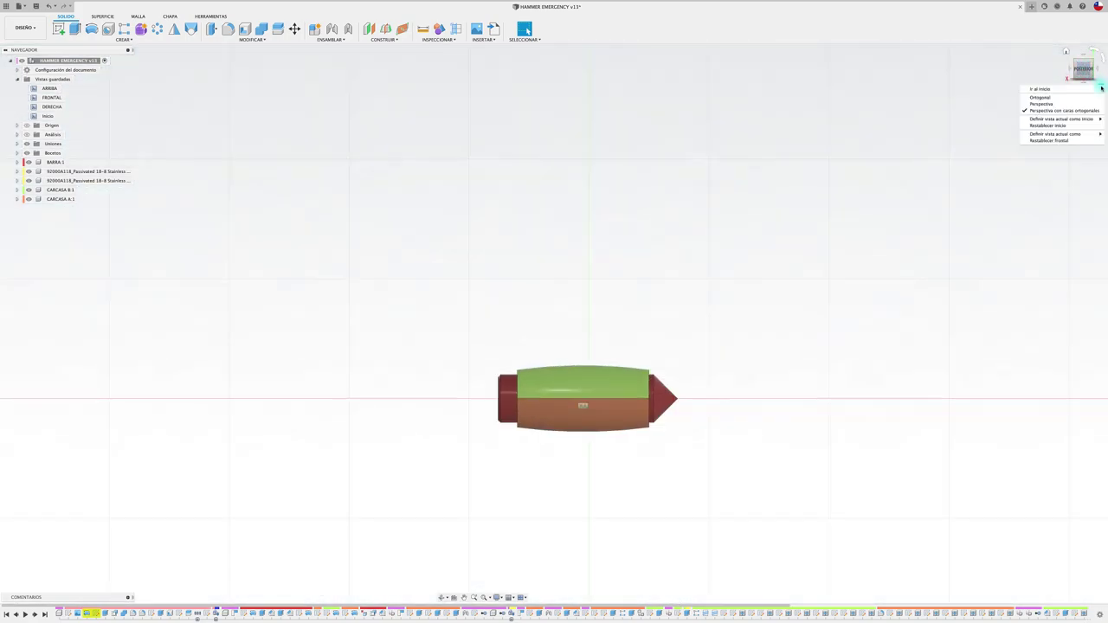
pyautogui.click(1102, 88)
pyautogui.click(1102, 88)
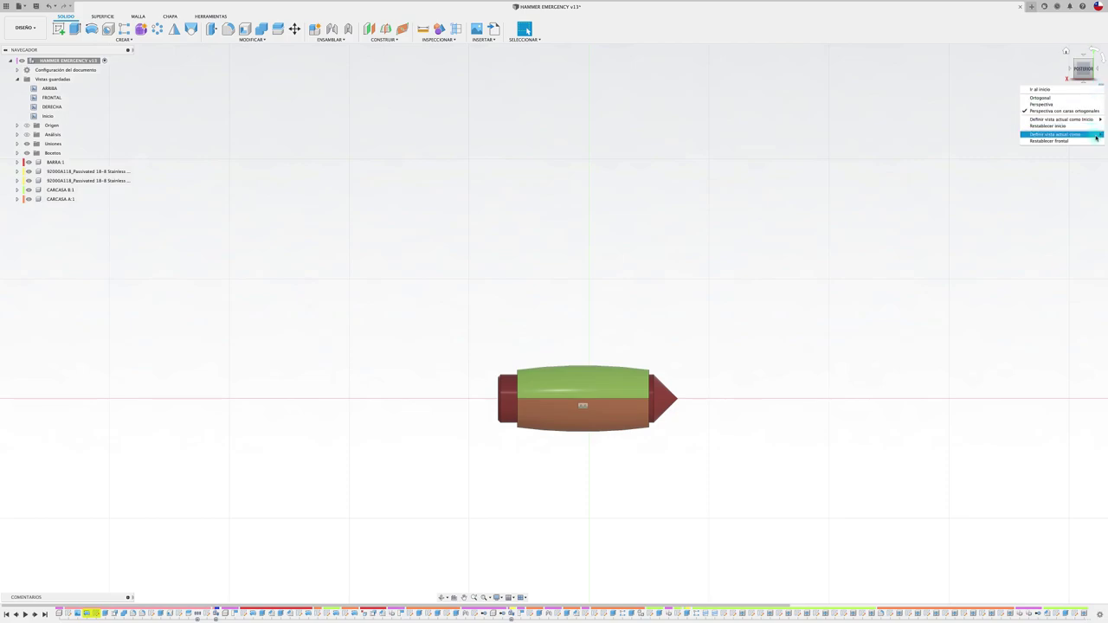
pyautogui.moveTo(1061, 134)
pyautogui.click(979, 140)
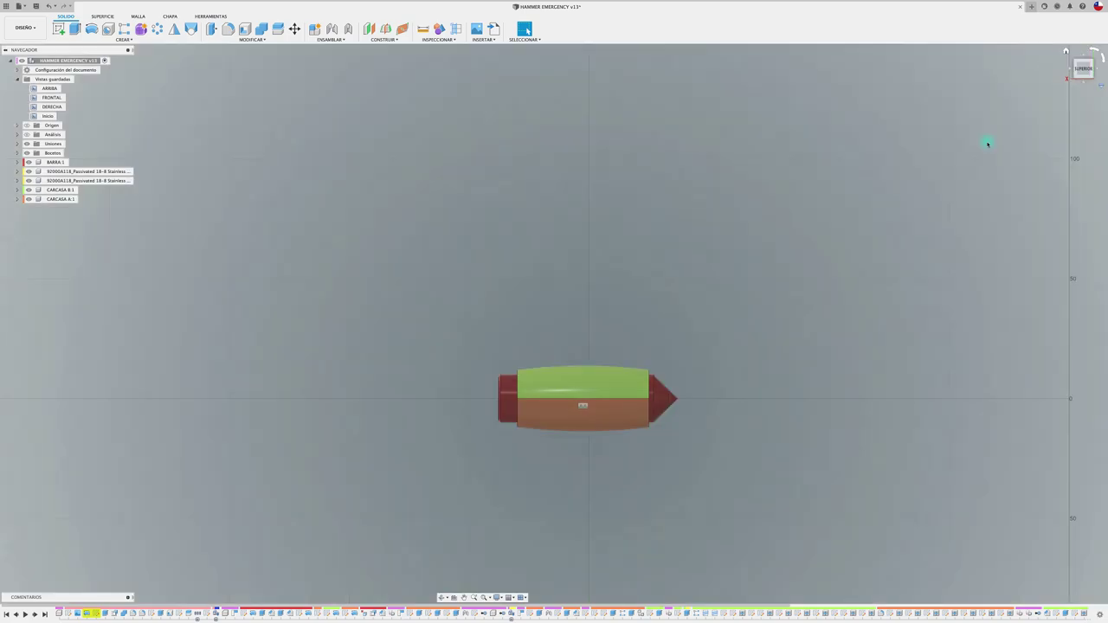
# Step: Check the result, redefine the straight front view as Arriba, and return home with F6
pyautogui.moveTo(686, 243)
pyautogui.keyDown('shift'); pyautogui.mouseDown(button='middle')
pyautogui.moveTo(893, 161)
pyautogui.moveTo(1065, 126)
pyautogui.mouseUp(button='middle'); pyautogui.keyUp('shift')
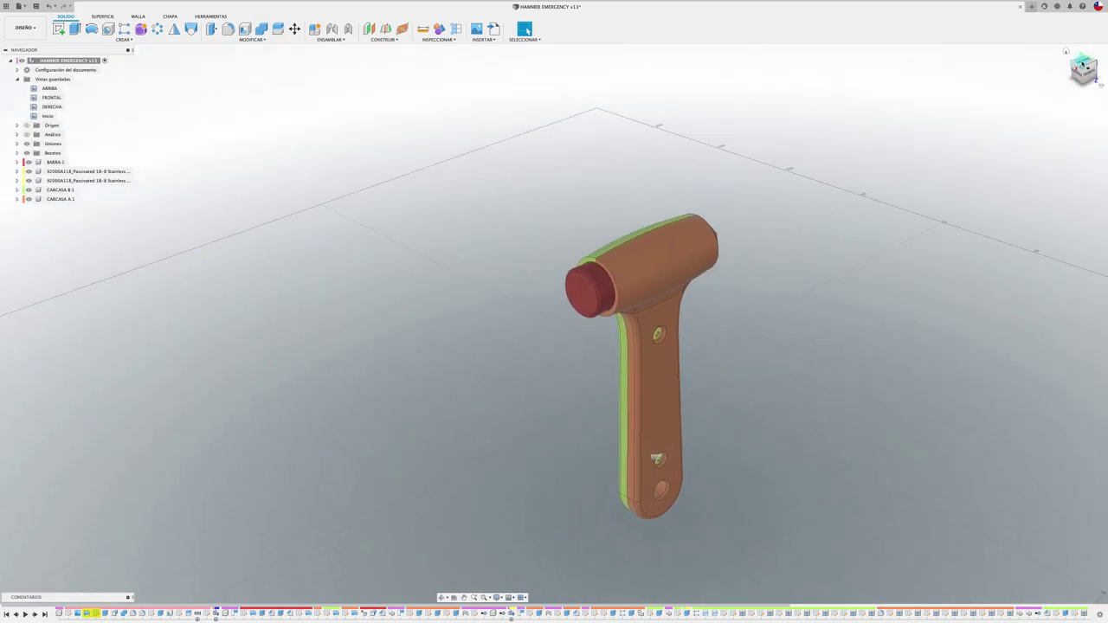
pyautogui.click(1082, 64)
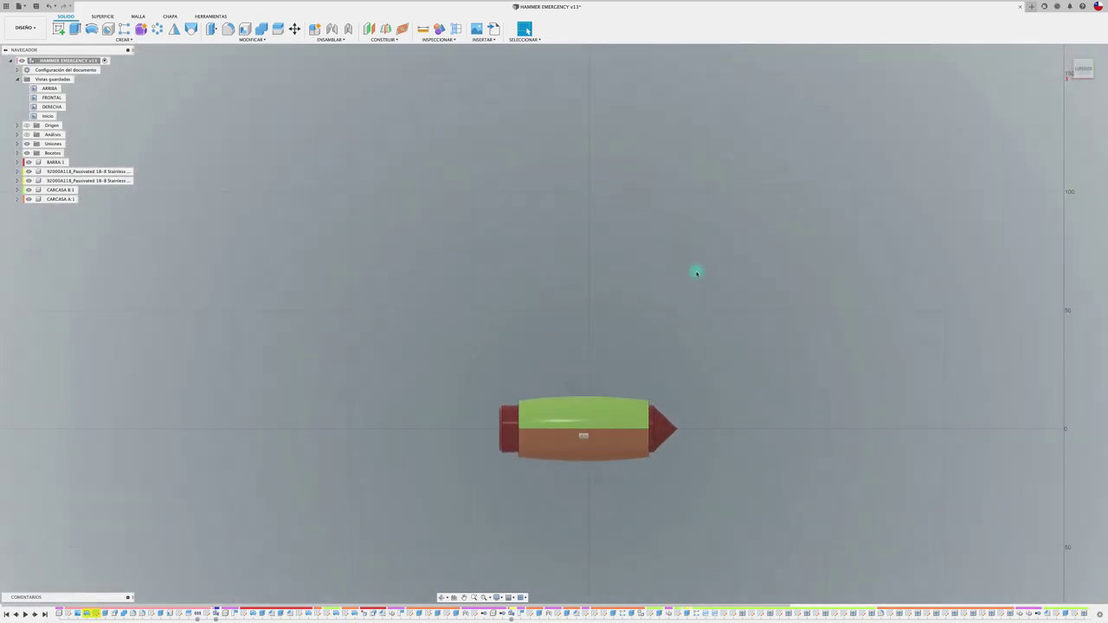
pyautogui.keyDown('shift'); pyautogui.moveTo(697, 272); pyautogui.dragTo(872, 203, button='middle'); pyautogui.keyUp('shift')
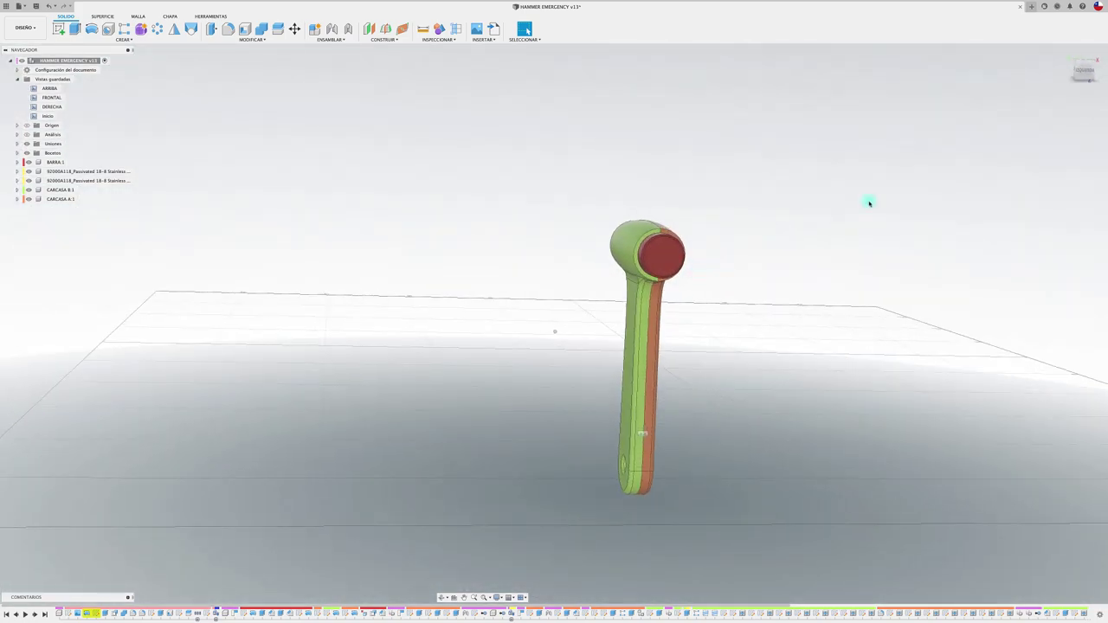
pyautogui.click(1083, 73)
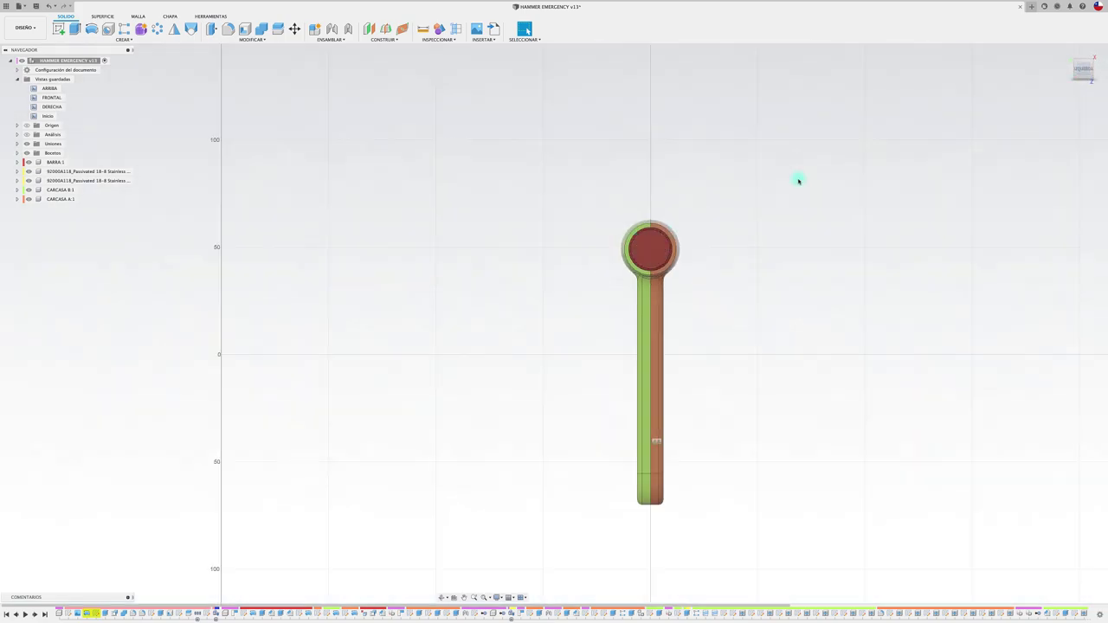
pyautogui.click(1100, 86)
pyautogui.moveTo(1056, 134)
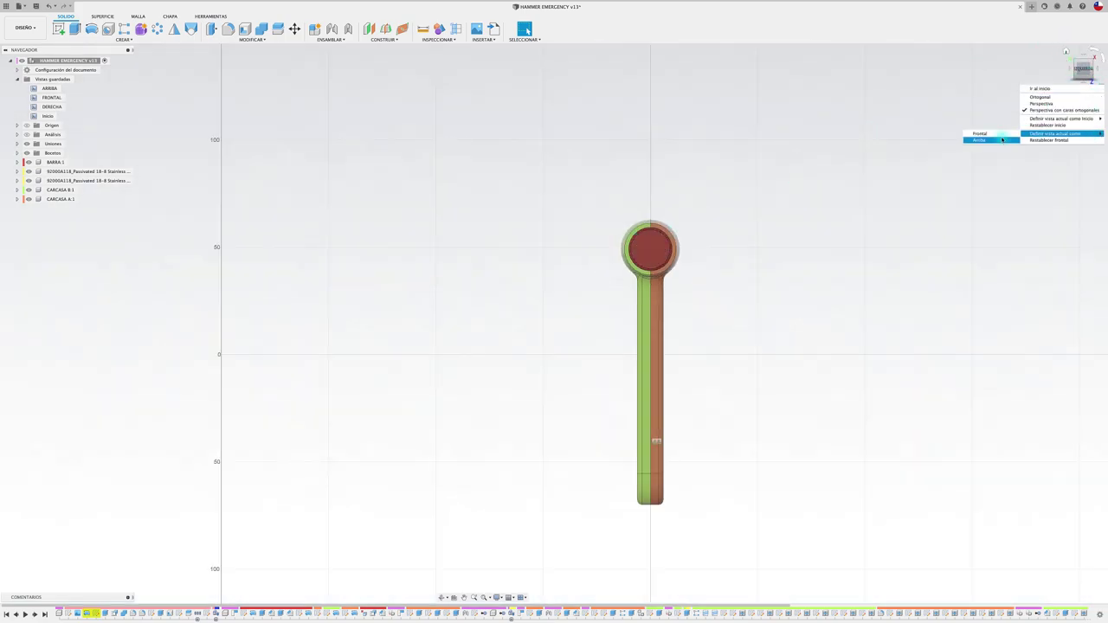
pyautogui.click(986, 135)
pyautogui.press('F6')
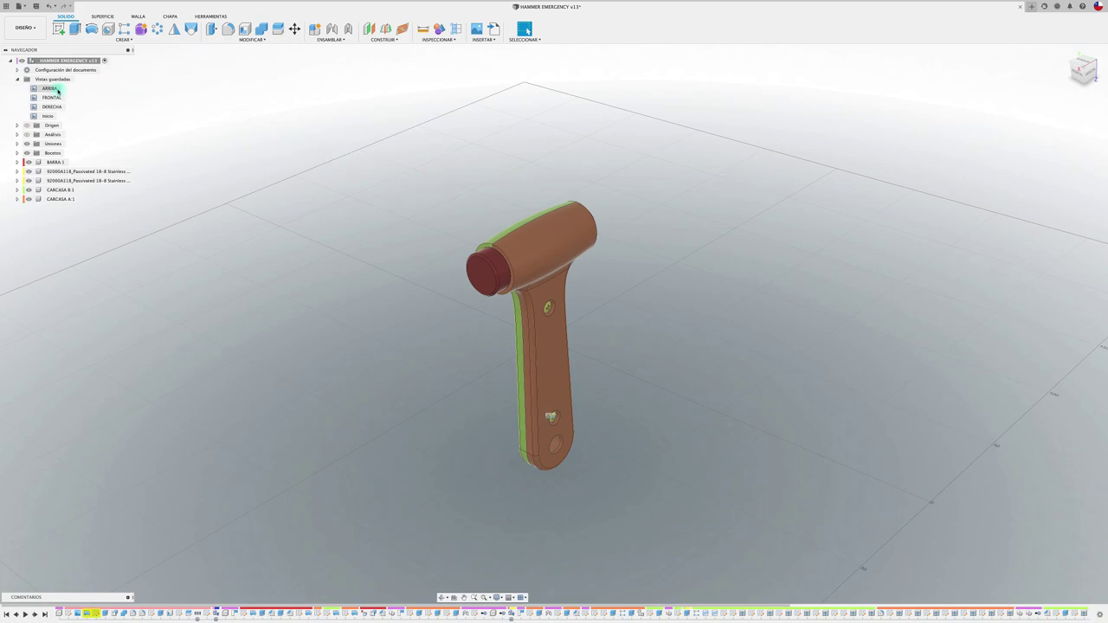
pyautogui.doubleClick(54, 90)
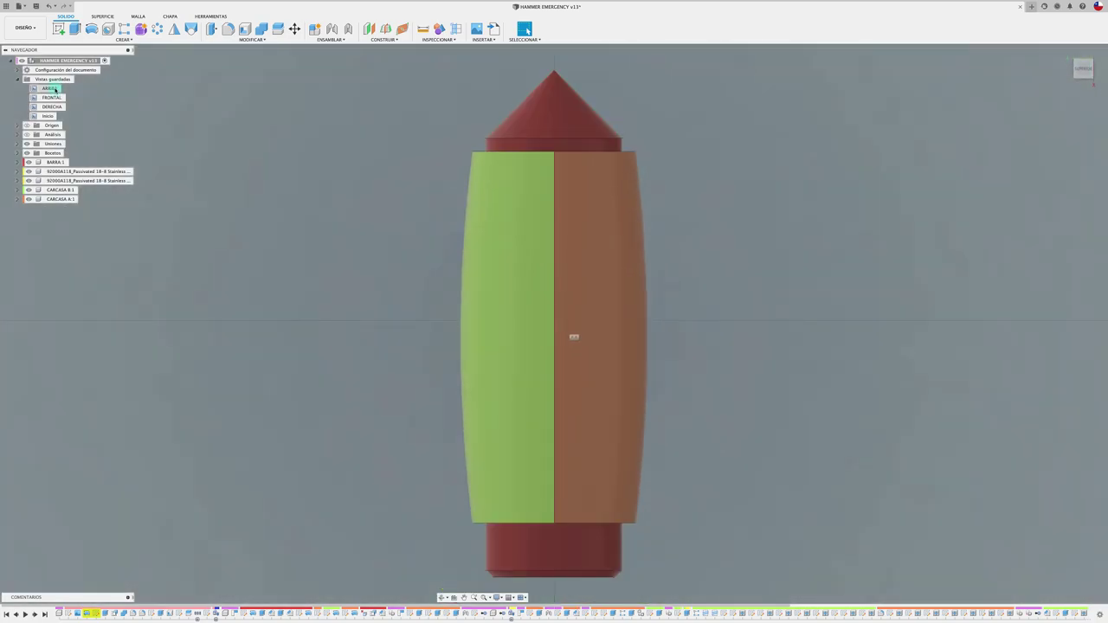
pyautogui.doubleClick(53, 99)
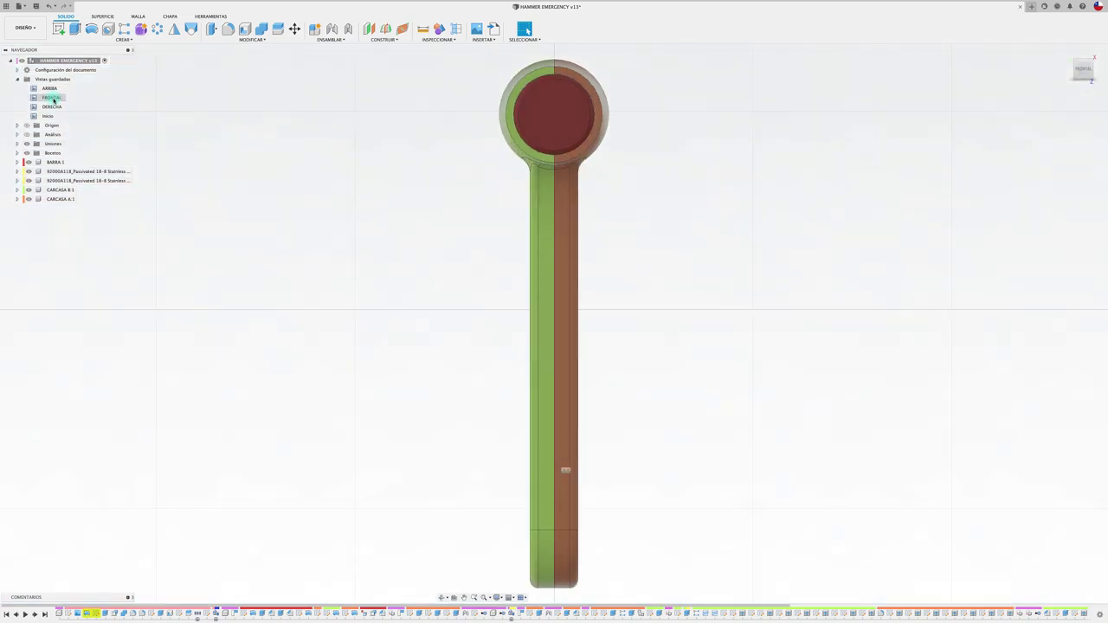
pyautogui.doubleClick(52, 107)
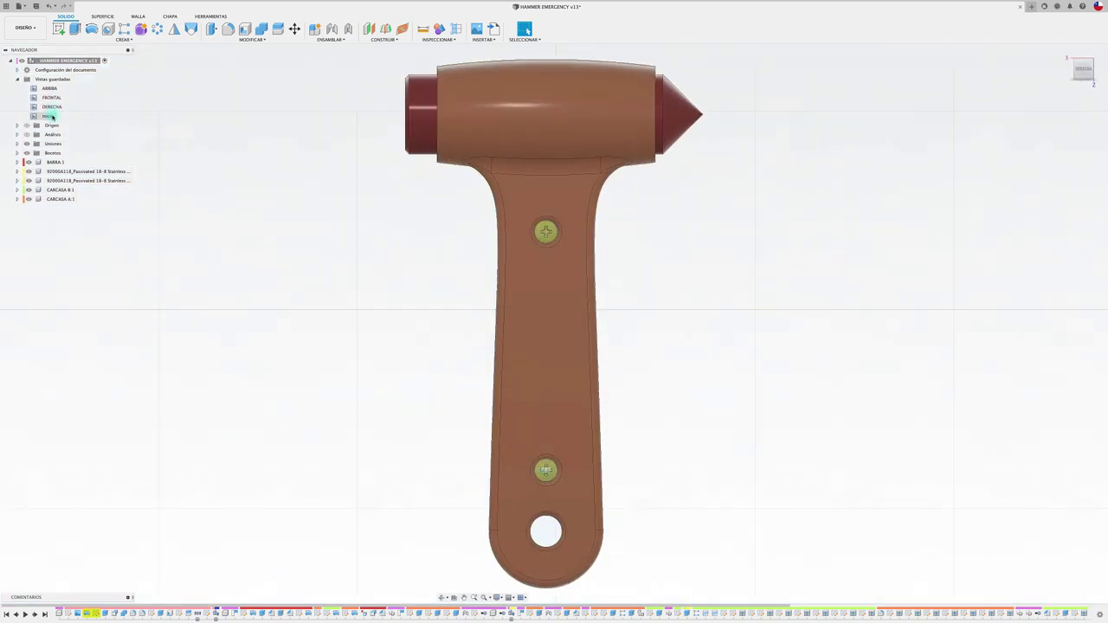
pyautogui.doubleClick(52, 116)
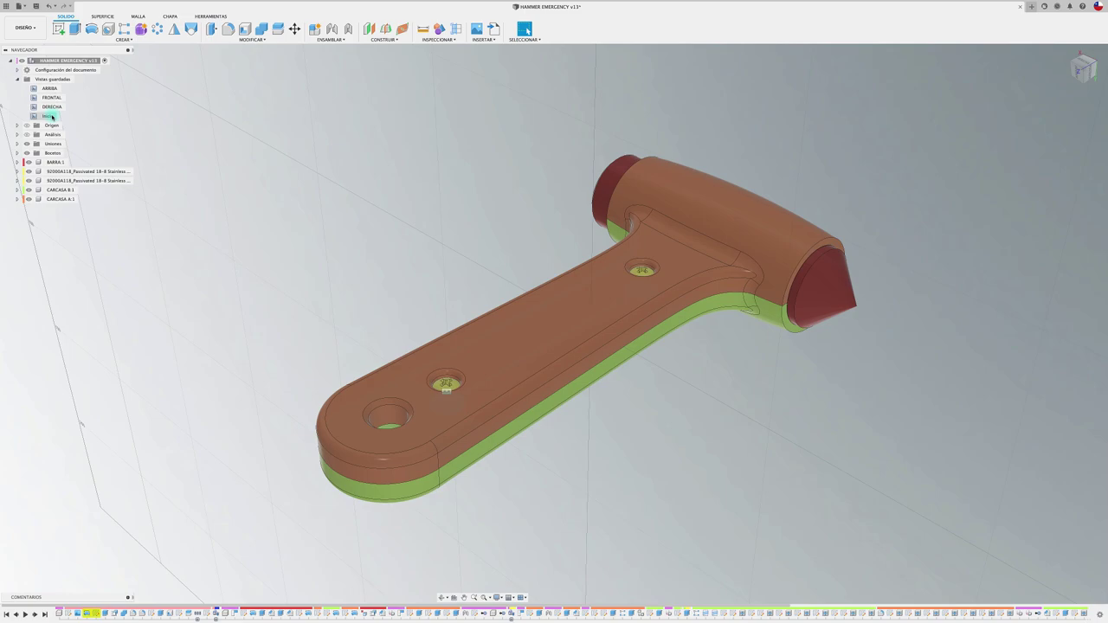
pyautogui.doubleClick(52, 116)
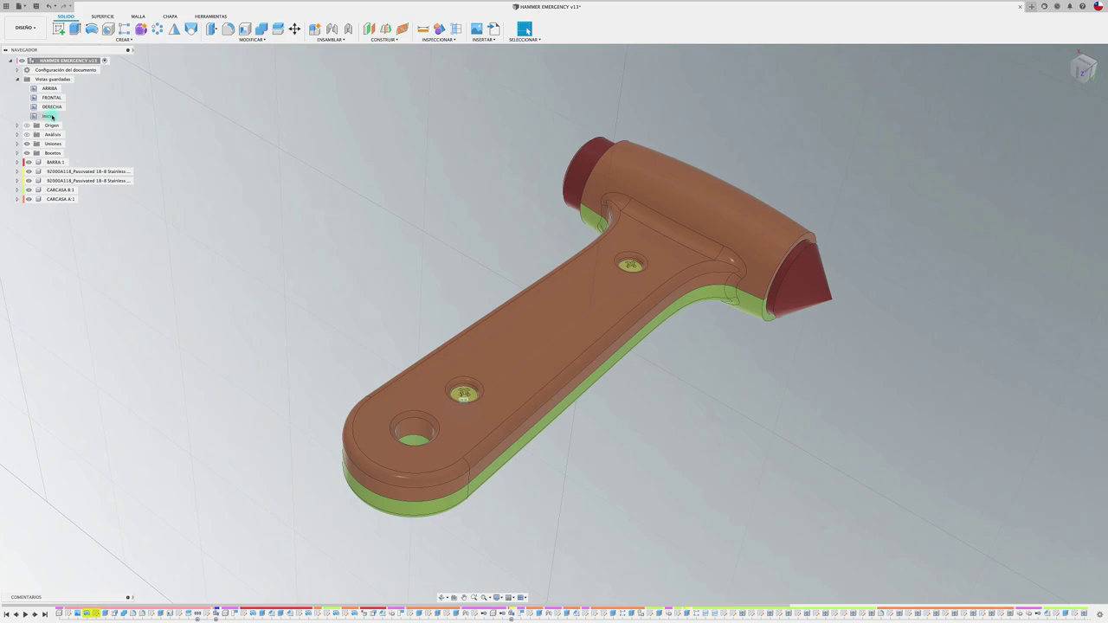
pyautogui.doubleClick(52, 116)
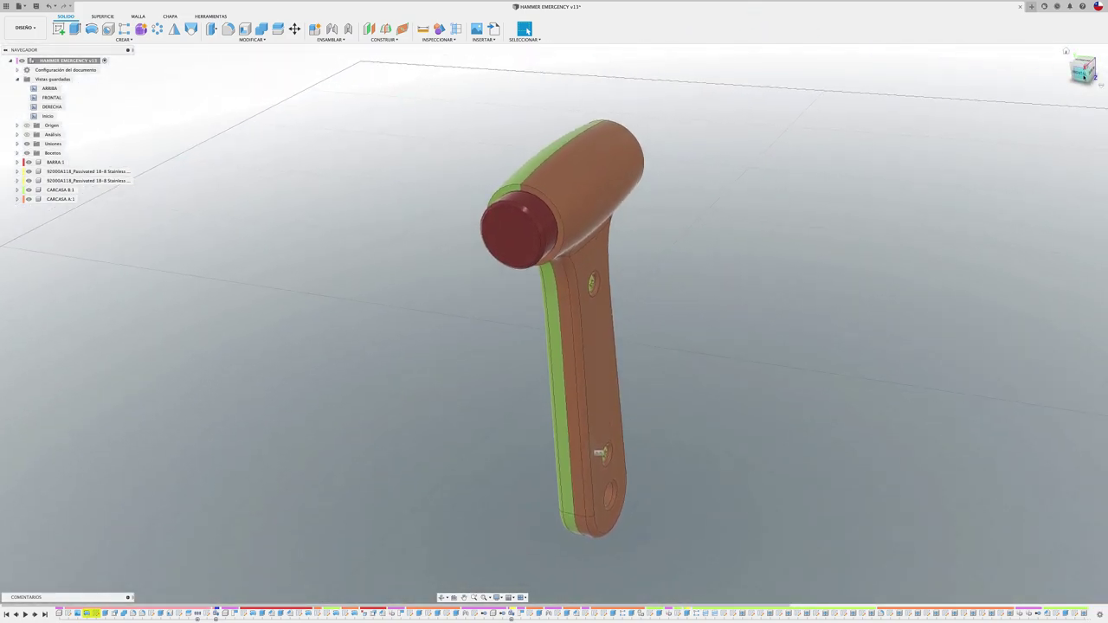
# Step: Save the straight front view as V1 and a second camera angle as V2
pyautogui.click(1090, 77)
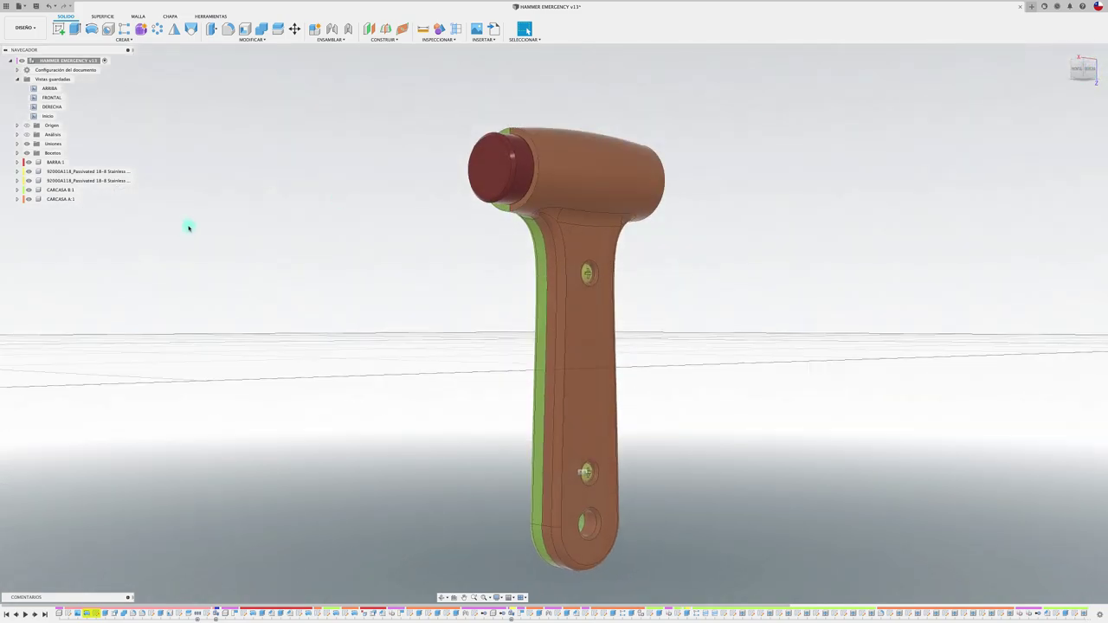
pyautogui.rightClick(62, 80)
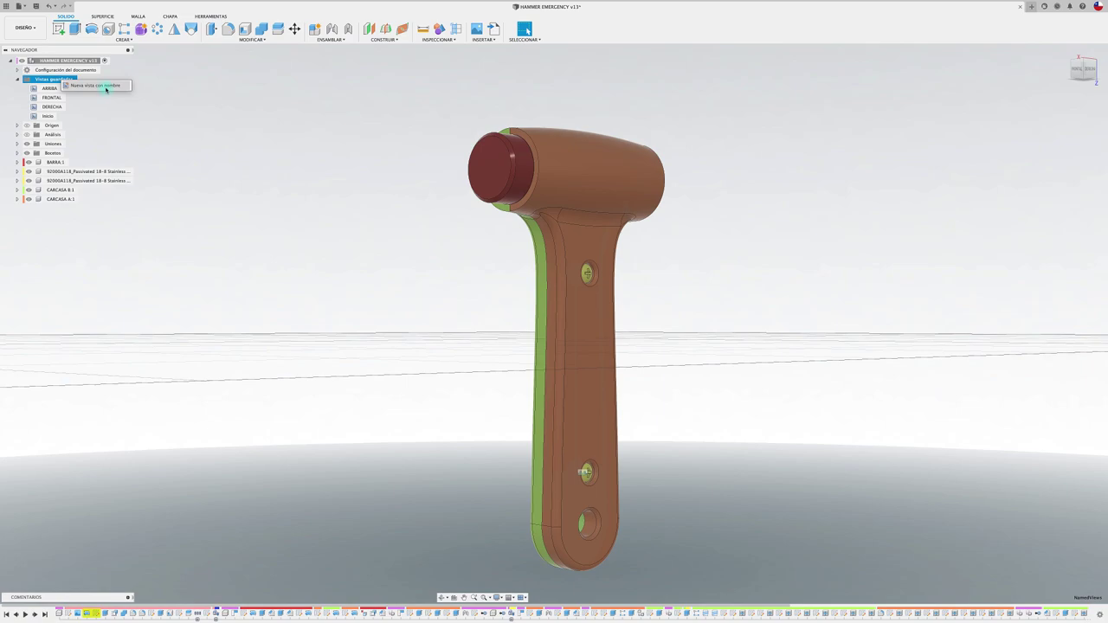
pyautogui.click(106, 86)
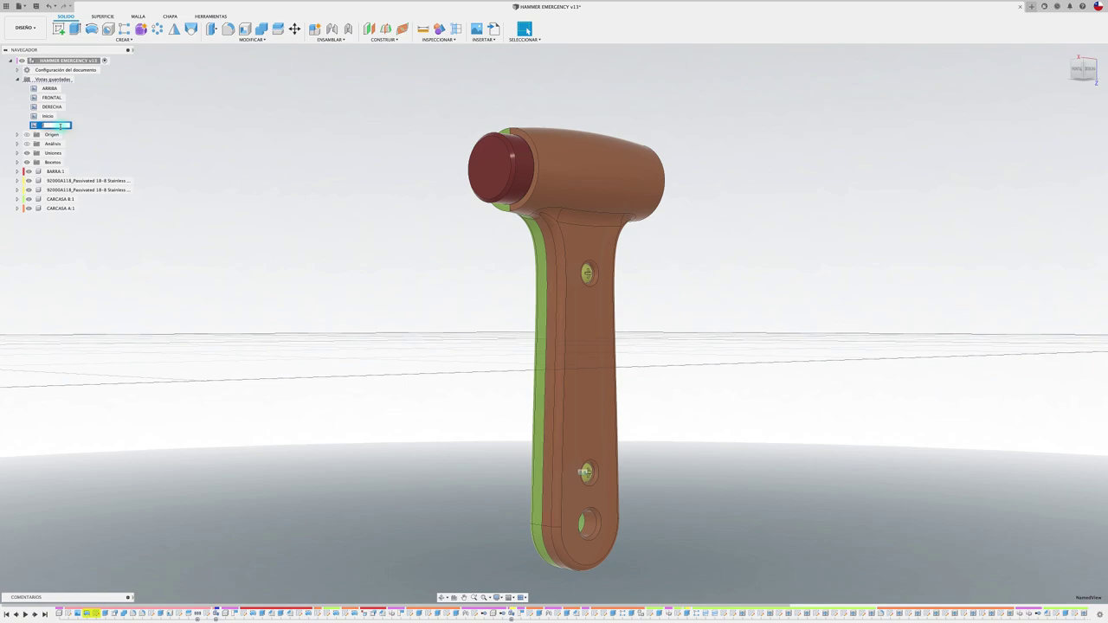
pyautogui.write('V1')
pyautogui.press('Return')
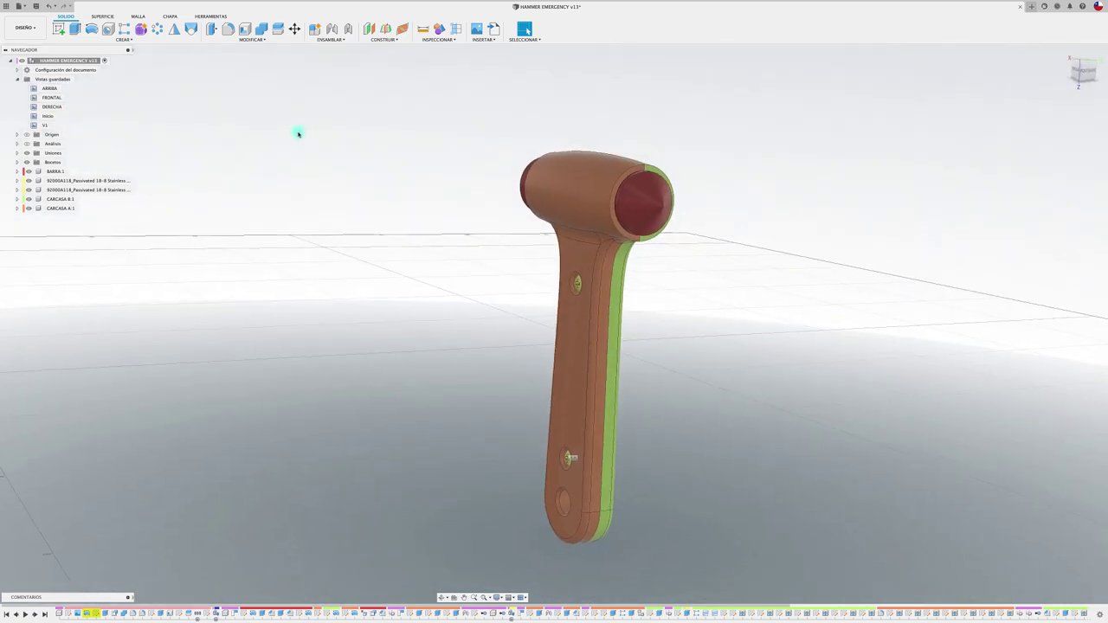
pyautogui.click(1082, 77)
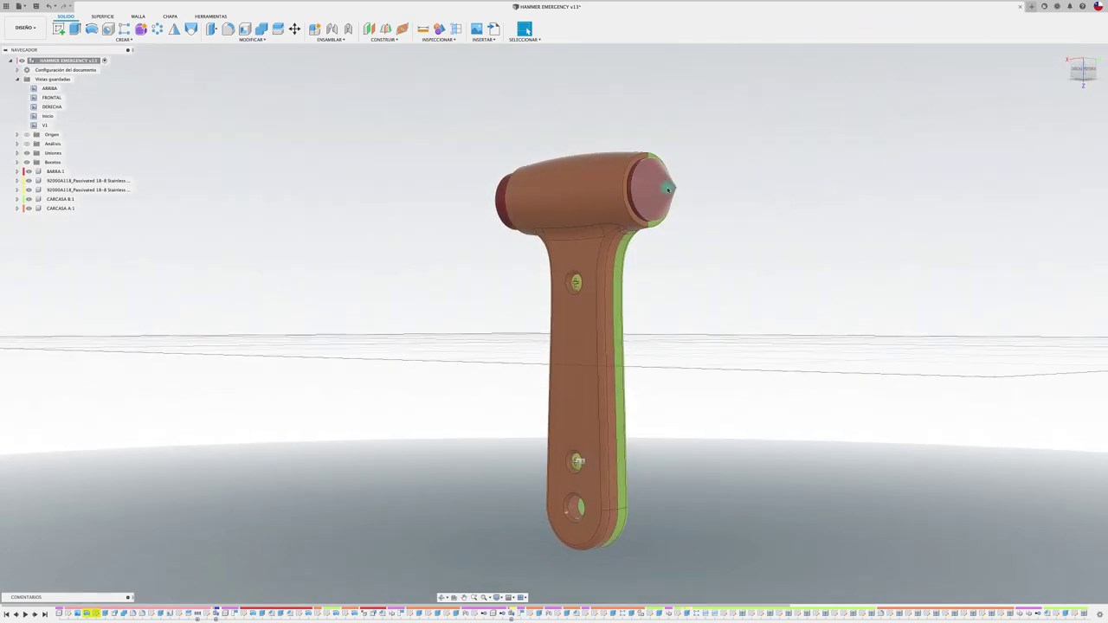
pyautogui.rightClick(88, 81)
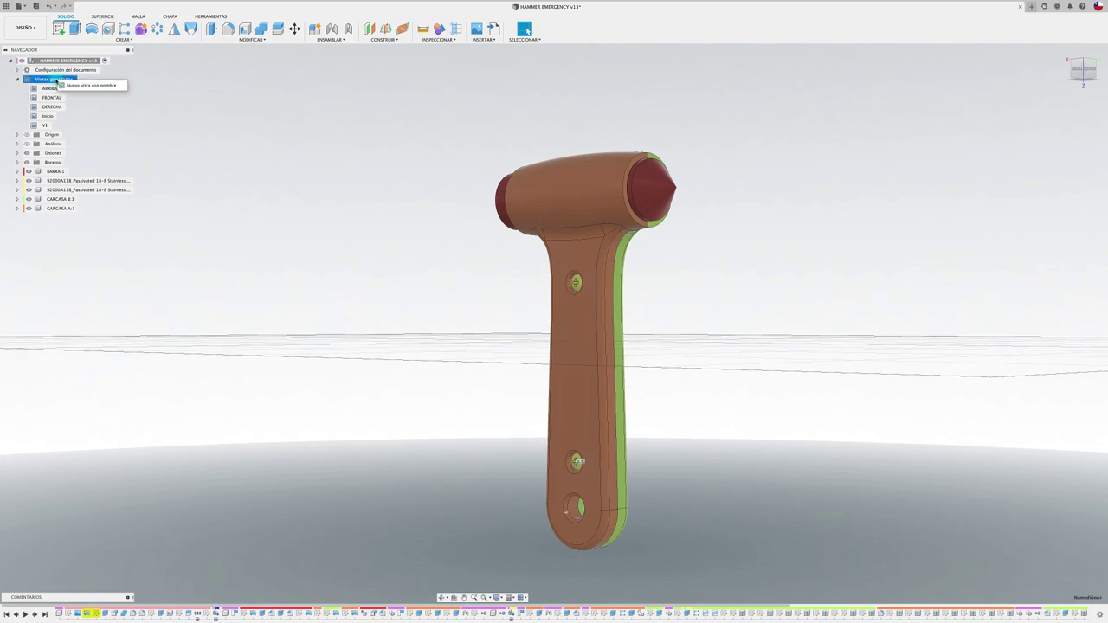
pyautogui.click(94, 88)
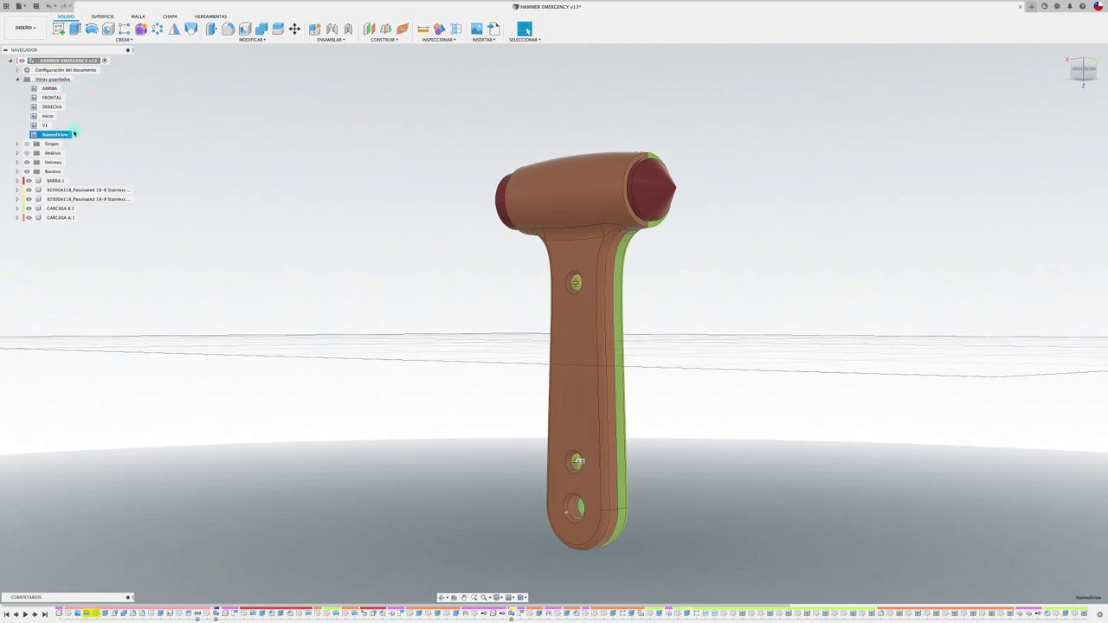
pyautogui.doubleClick(75, 134)
pyautogui.write('V2')
pyautogui.press('Return')
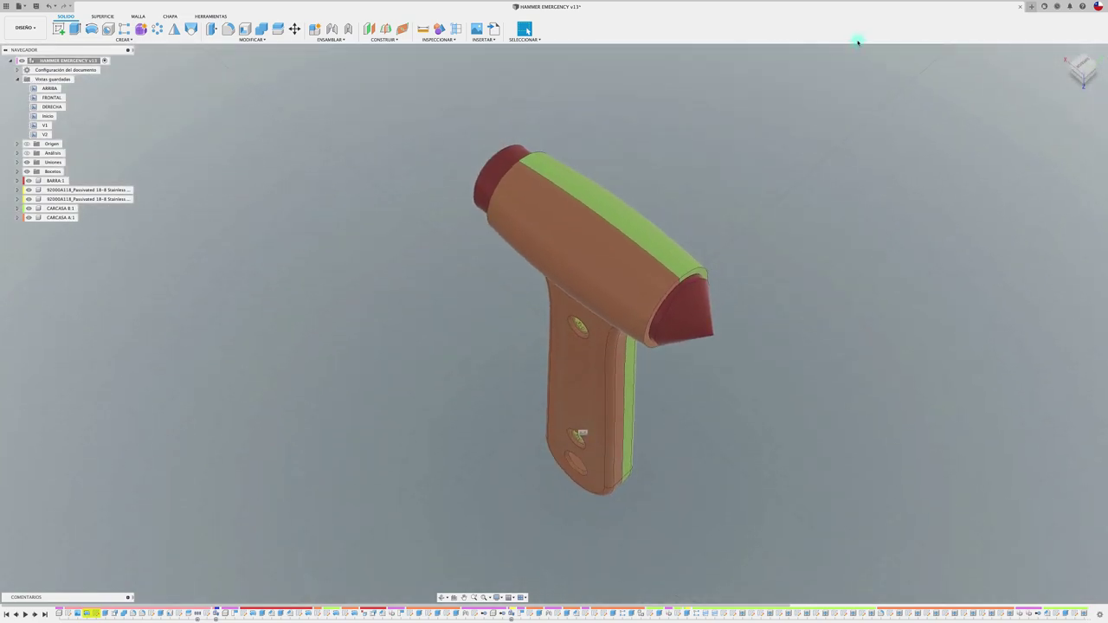
# Step: Save an oblique angle as V3 and the handle-end close-up as V4
pyautogui.keyDown('shift'); pyautogui.moveTo(725, 150); pyautogui.dragTo(728, 153, button='middle'); pyautogui.keyUp('shift')
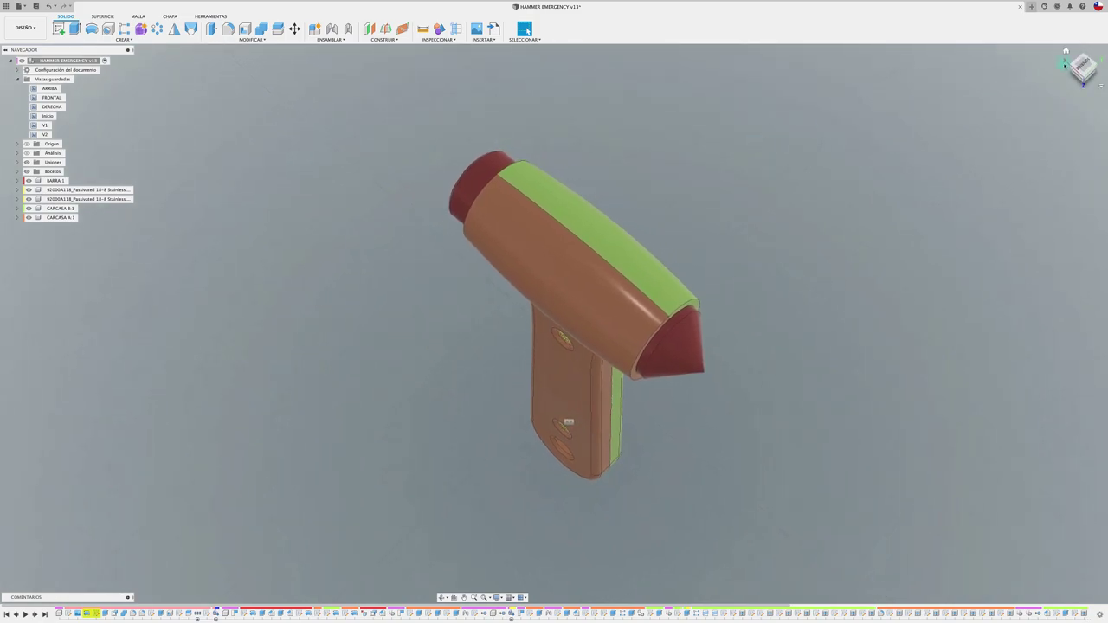
pyautogui.keyDown('shift'); pyautogui.moveTo(725, 148); pyautogui.dragTo(646, 171, button='middle'); pyautogui.keyUp('shift')
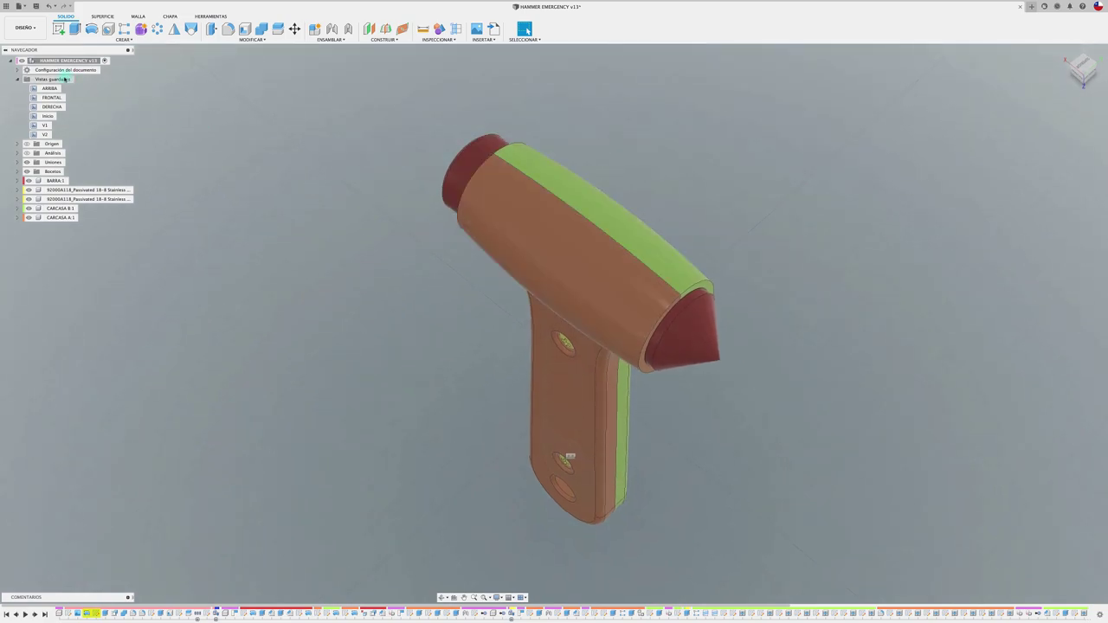
pyautogui.rightClick(64, 80)
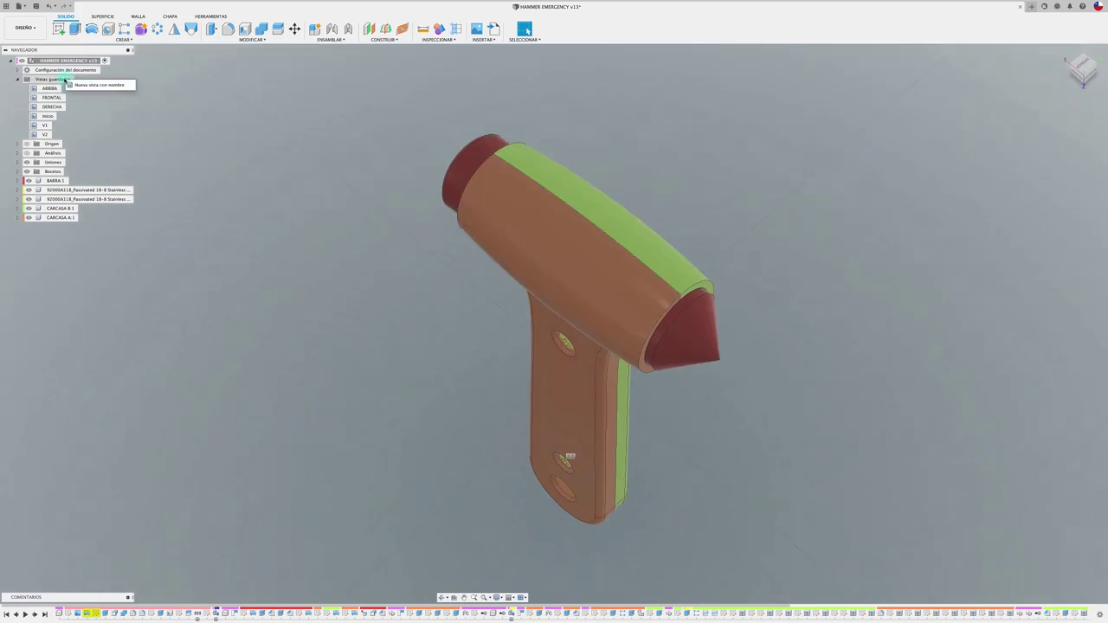
pyautogui.click(88, 85)
pyautogui.doubleClick(56, 144)
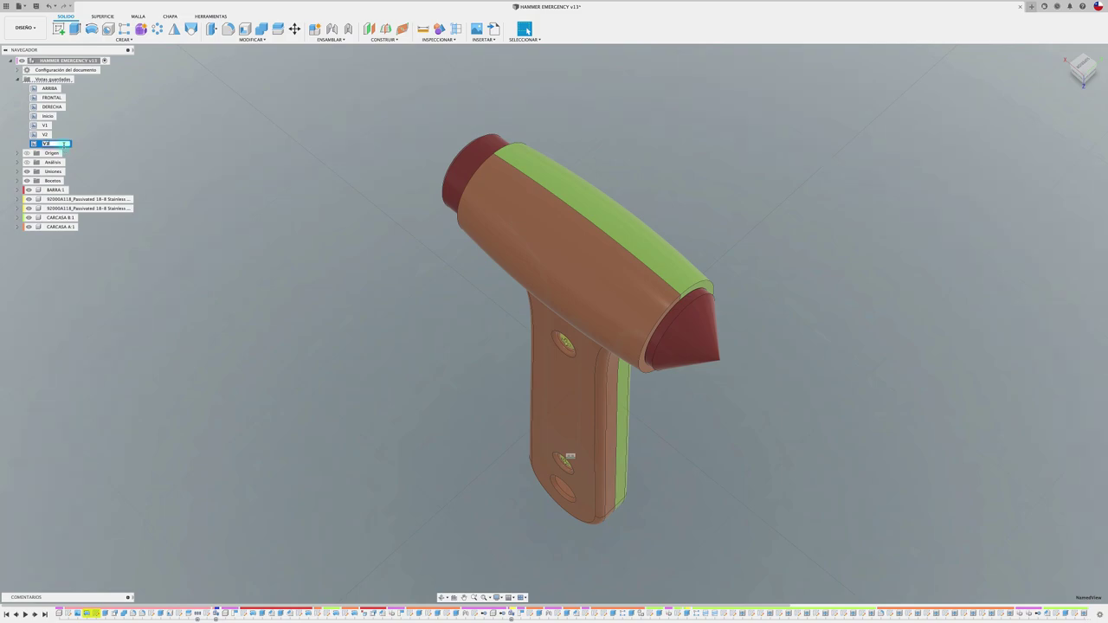
pyautogui.press('Return')
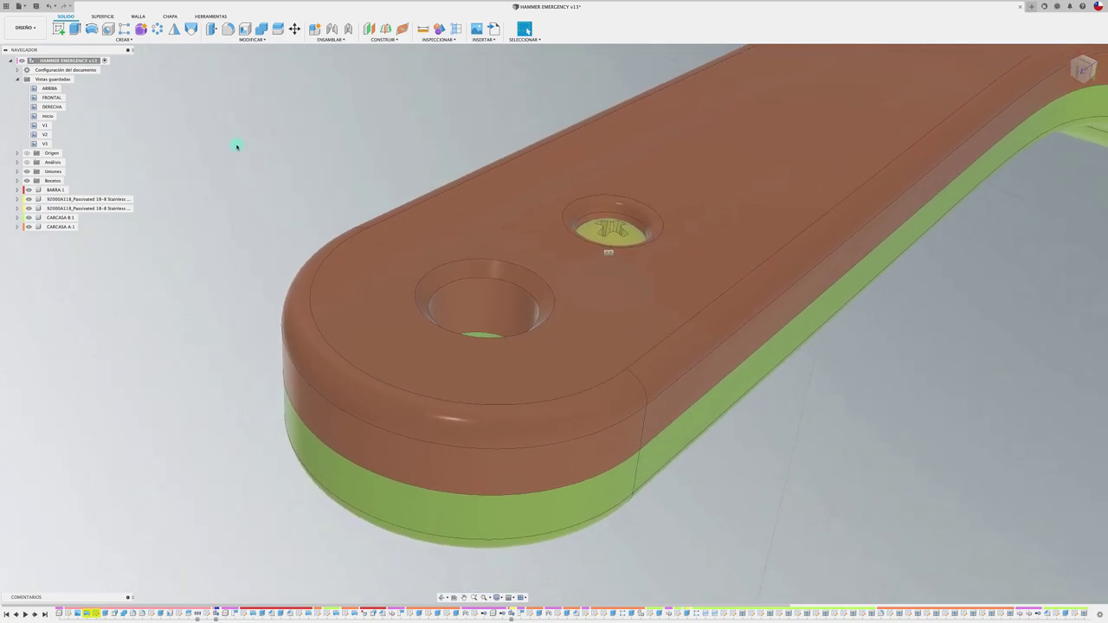
pyautogui.rightClick(92, 80)
pyautogui.click(92, 90)
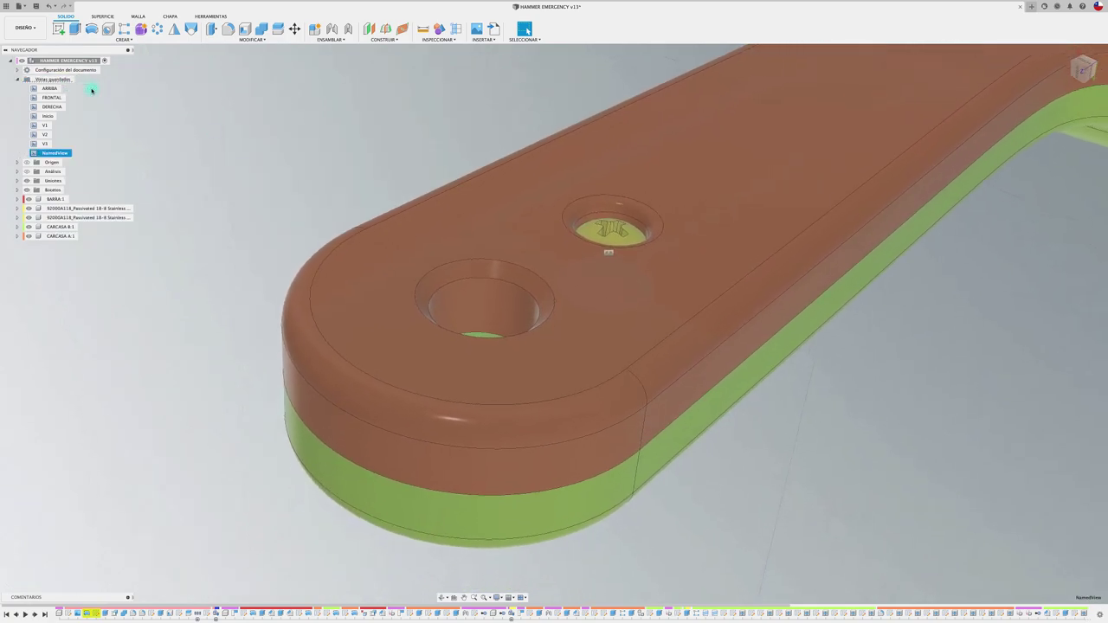
pyautogui.doubleClick(65, 153)
pyautogui.write('V4')
pyautogui.press('Return')
# Step: Step through saved views V1, V2, V3 and V4, ending on V4 showing the whole hammer
pyautogui.doubleClick(46, 126)
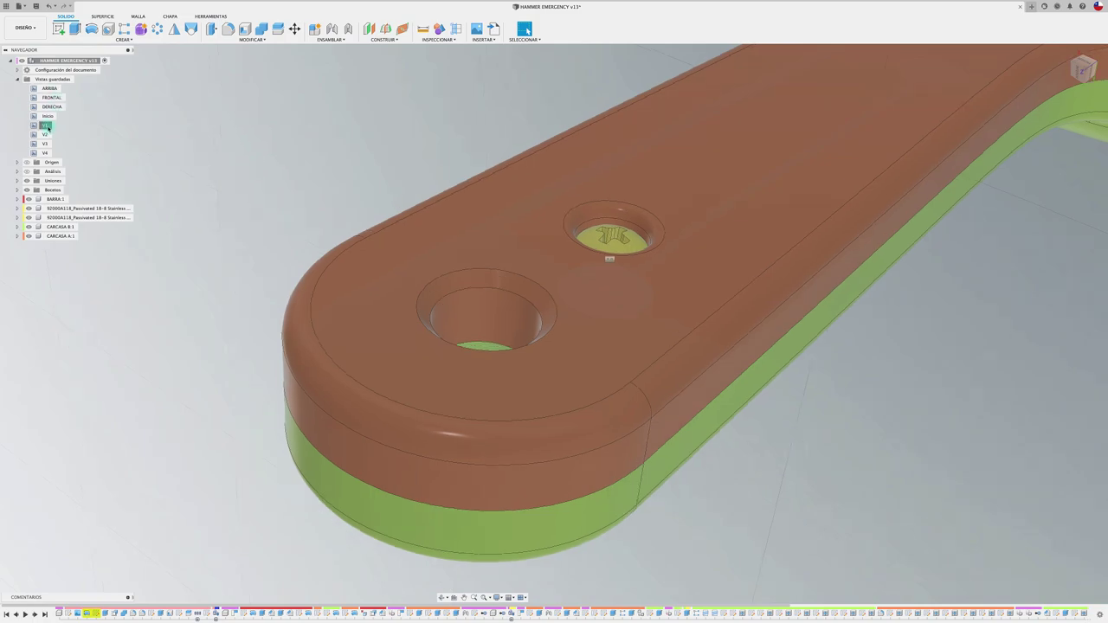
pyautogui.doubleClick(45, 135)
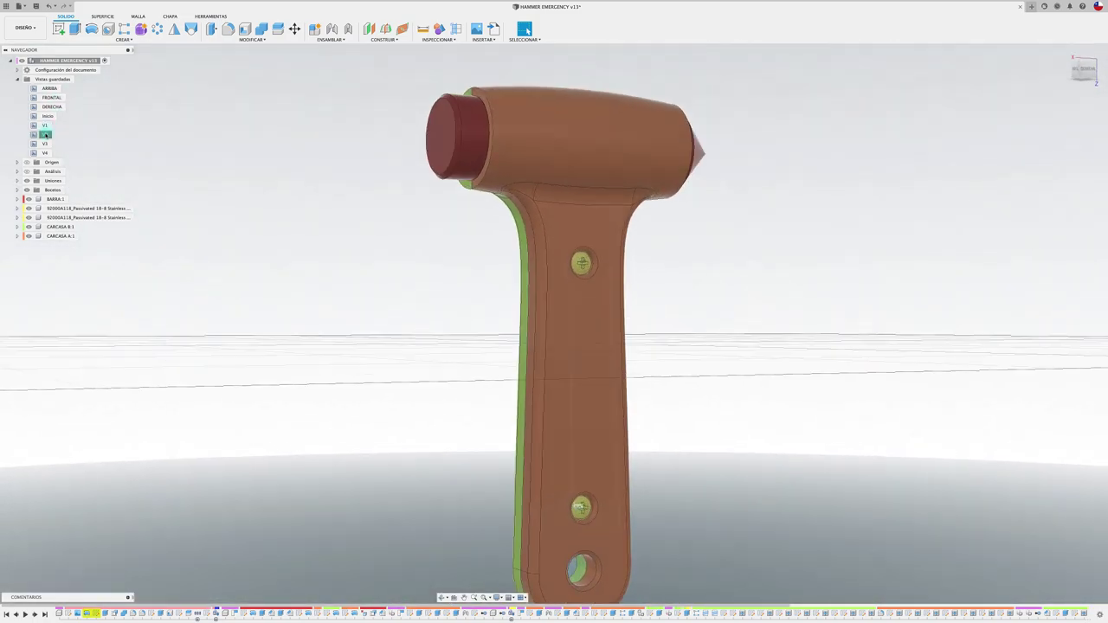
pyautogui.doubleClick(49, 143)
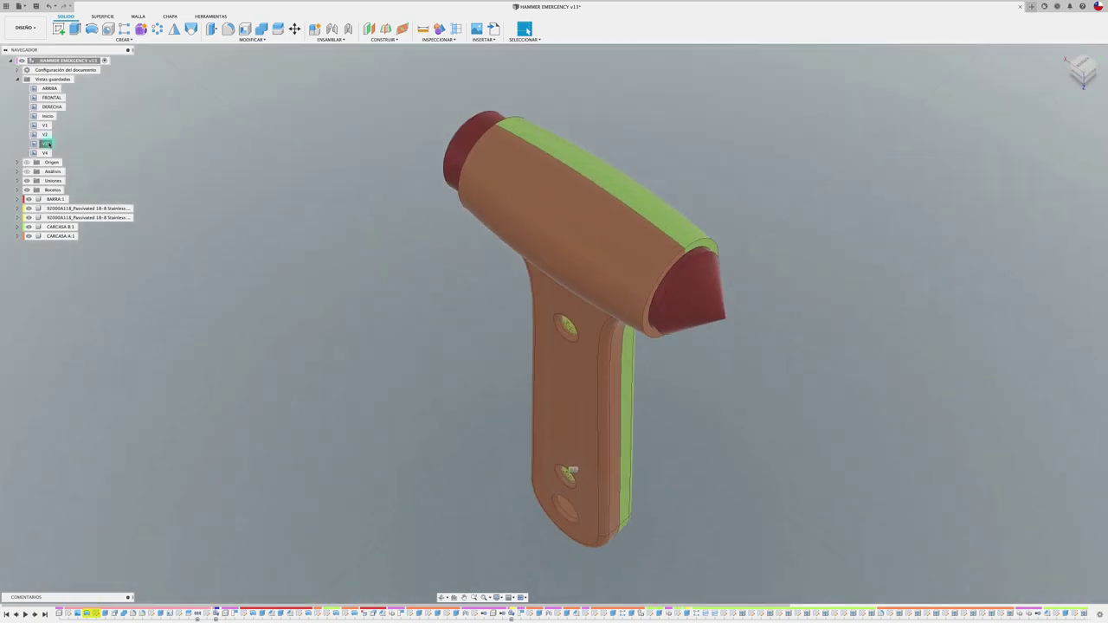
pyautogui.doubleClick(46, 153)
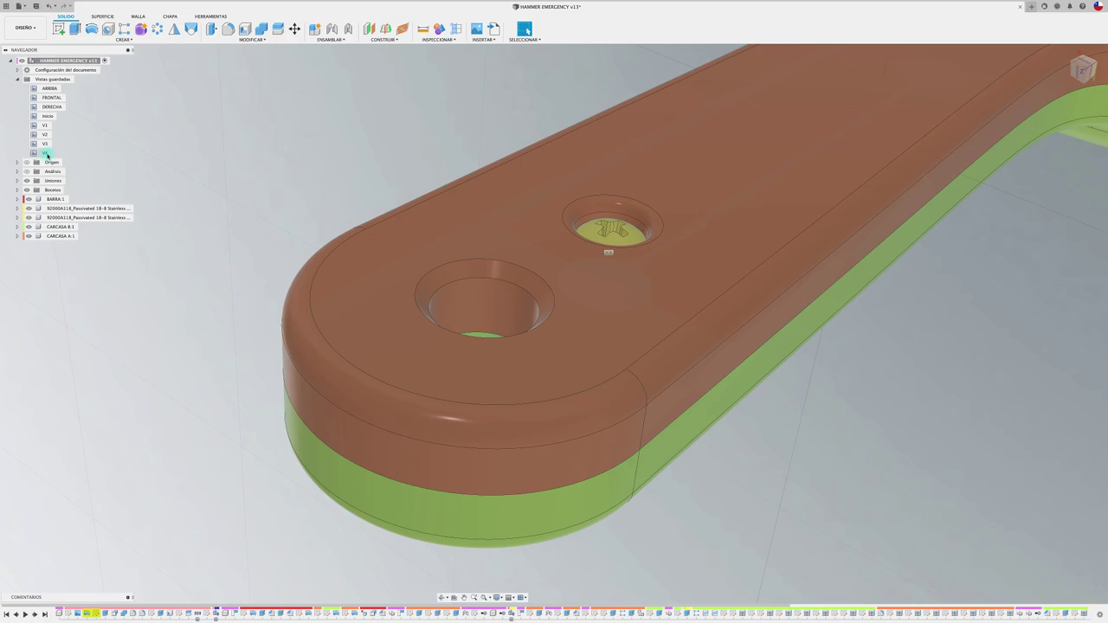
pyautogui.doubleClick(47, 154)
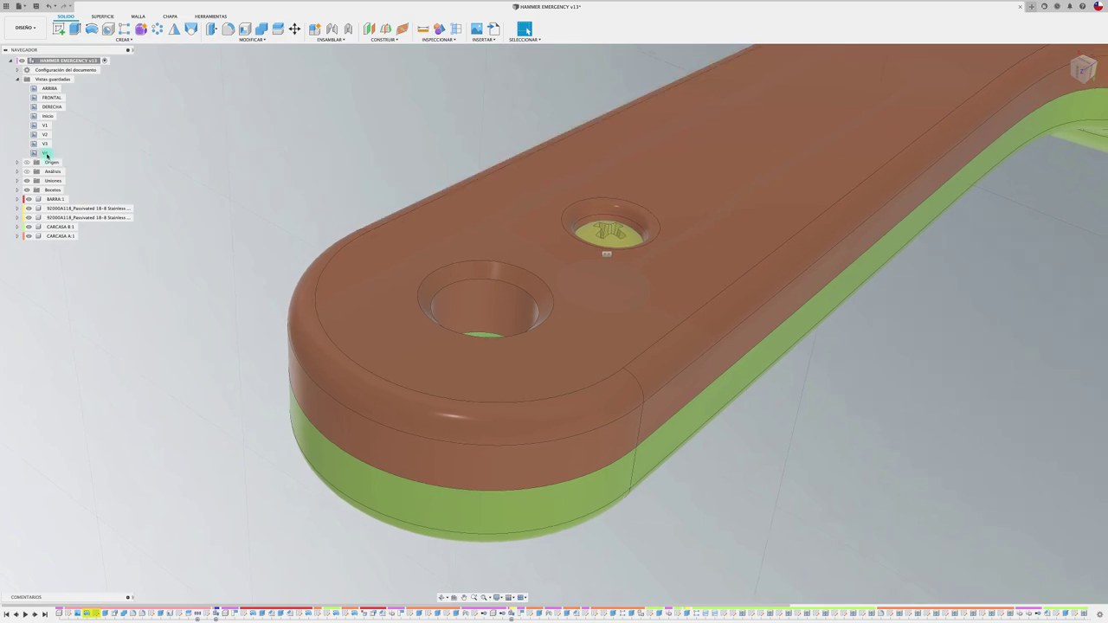
pyautogui.doubleClick(47, 154)
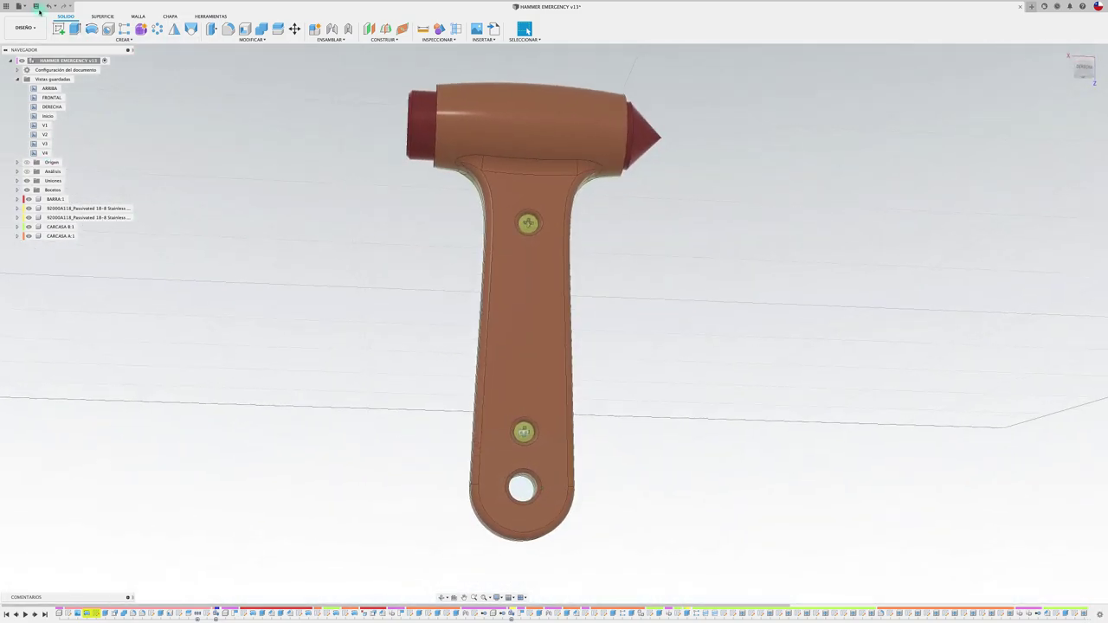
# Step: Save a new version of the design and switch to saved view V2
pyautogui.click(36, 6)
pyautogui.click(563, 318)
pyautogui.doubleClick(46, 137)
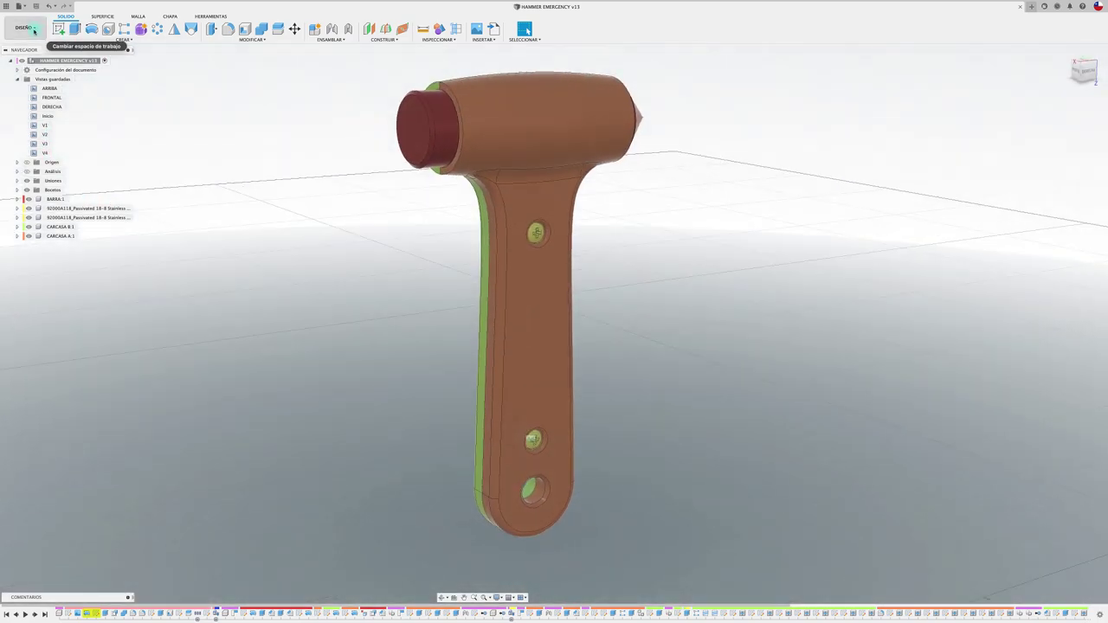
# Step: Create a new drawing from the design on an A2 sheet
pyautogui.click(33, 30)
pyautogui.moveTo(17, 127)
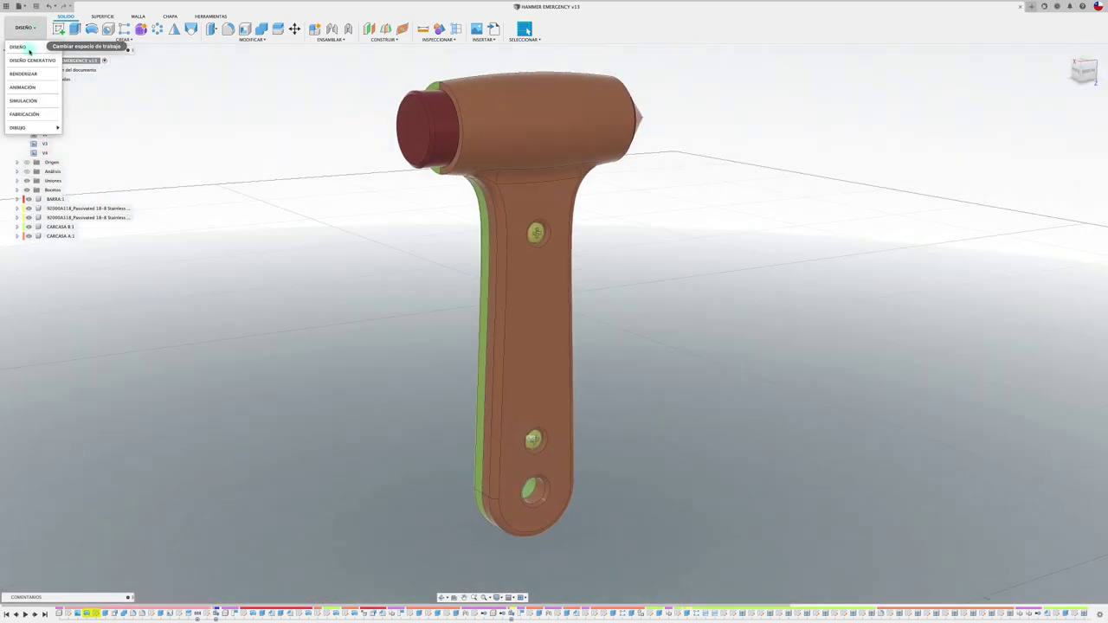
pyautogui.click(101, 128)
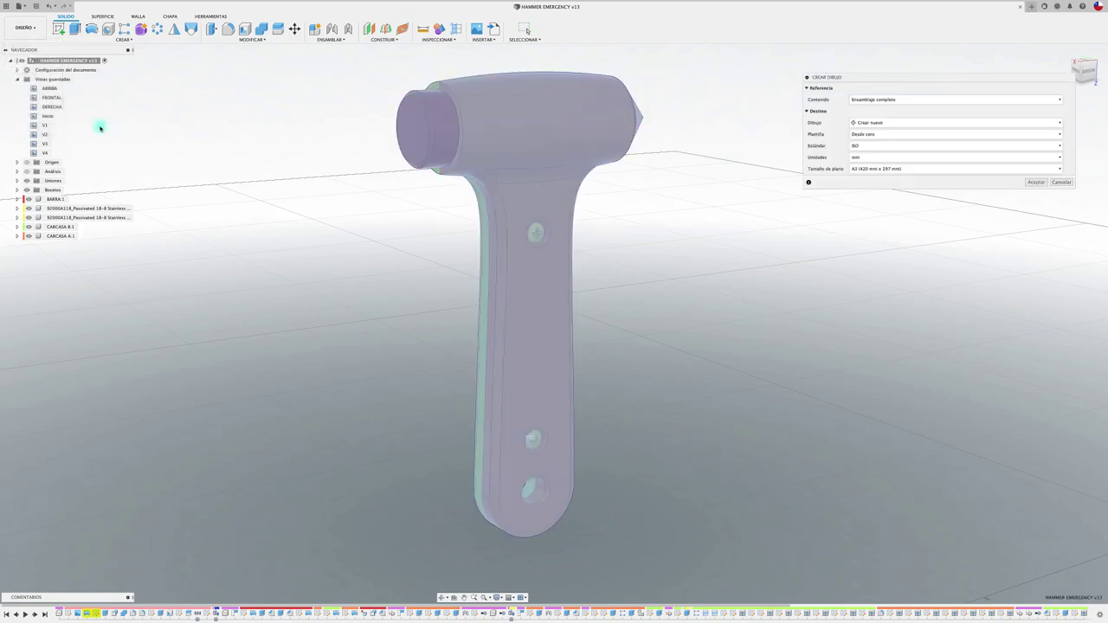
pyautogui.click(987, 172)
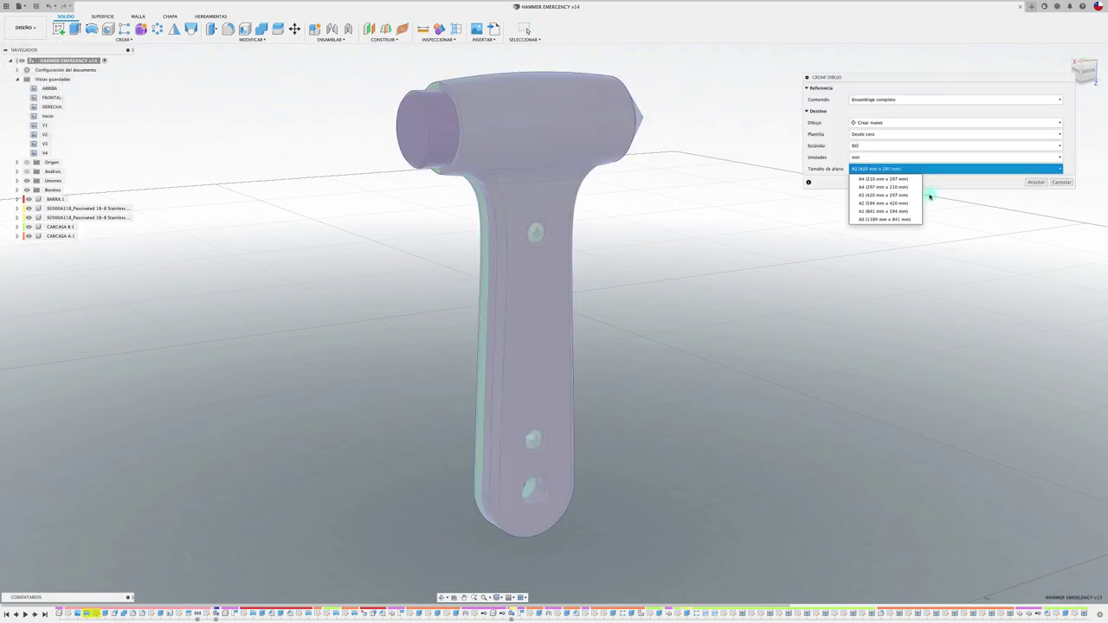
pyautogui.click(896, 204)
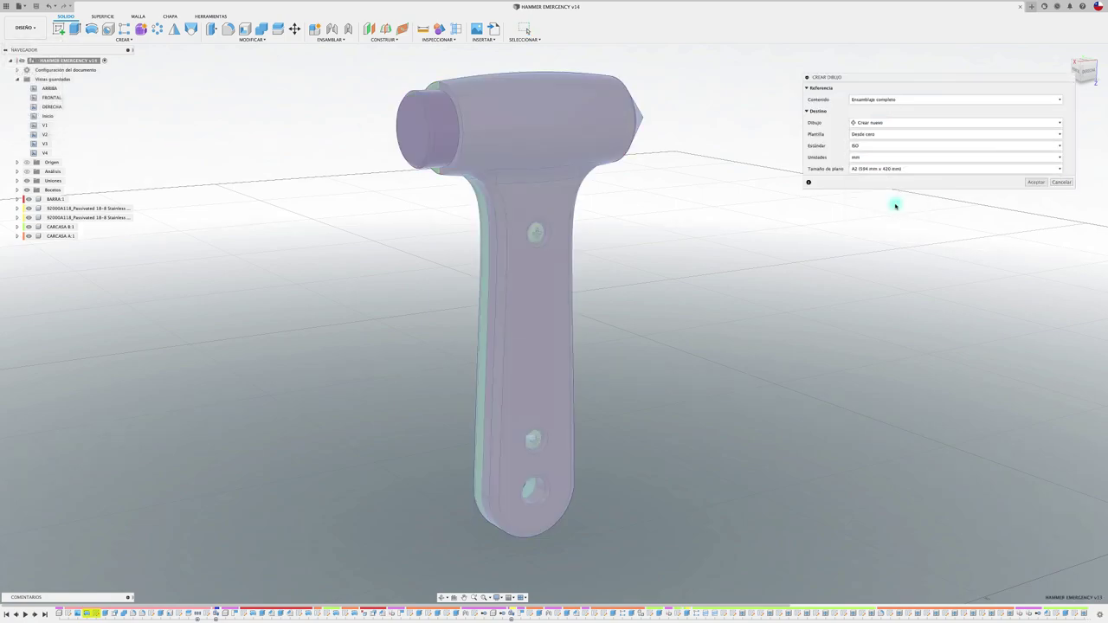
pyautogui.click(1037, 183)
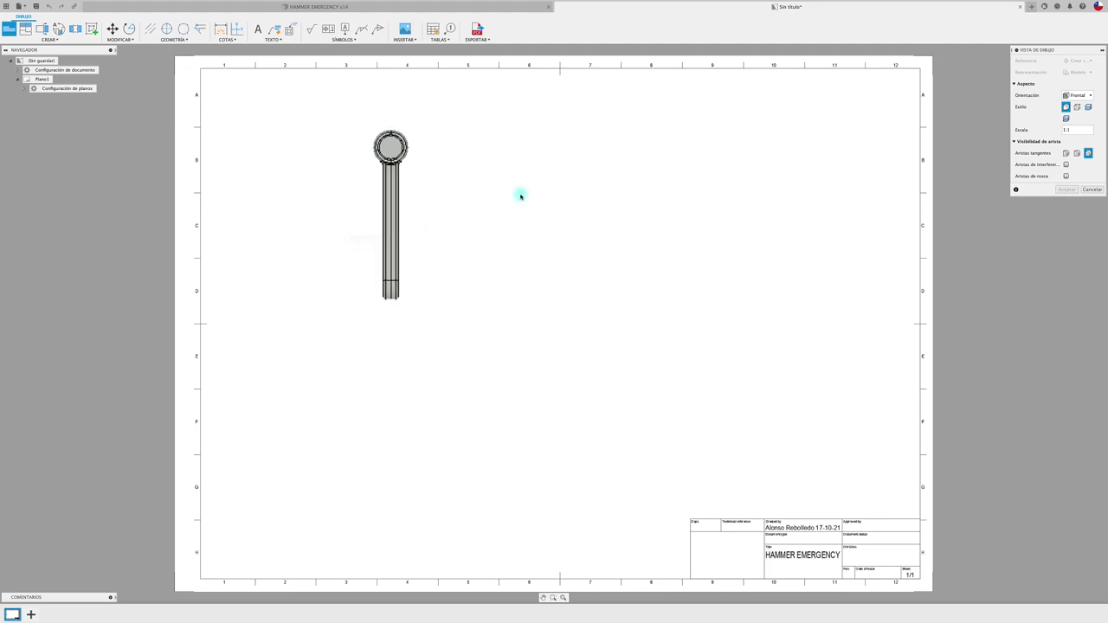
# Step: Place the first base view in V1 orientation on the left of the sheet
pyautogui.moveTo(1058, 50); pyautogui.dragTo(792, 104)
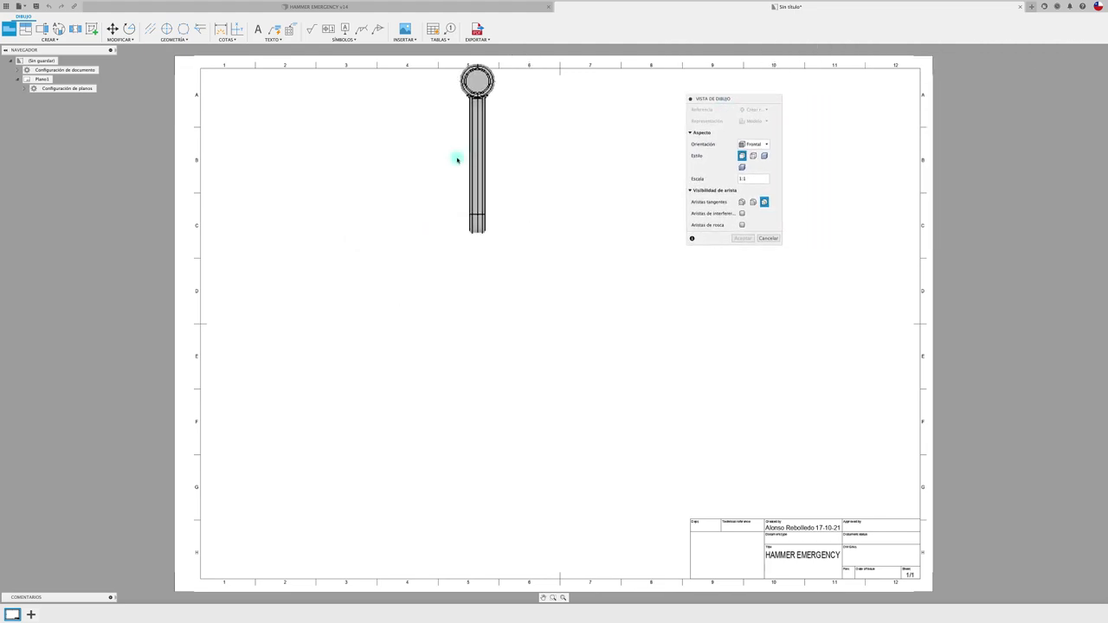
pyautogui.click(634, 170)
pyautogui.click(764, 144)
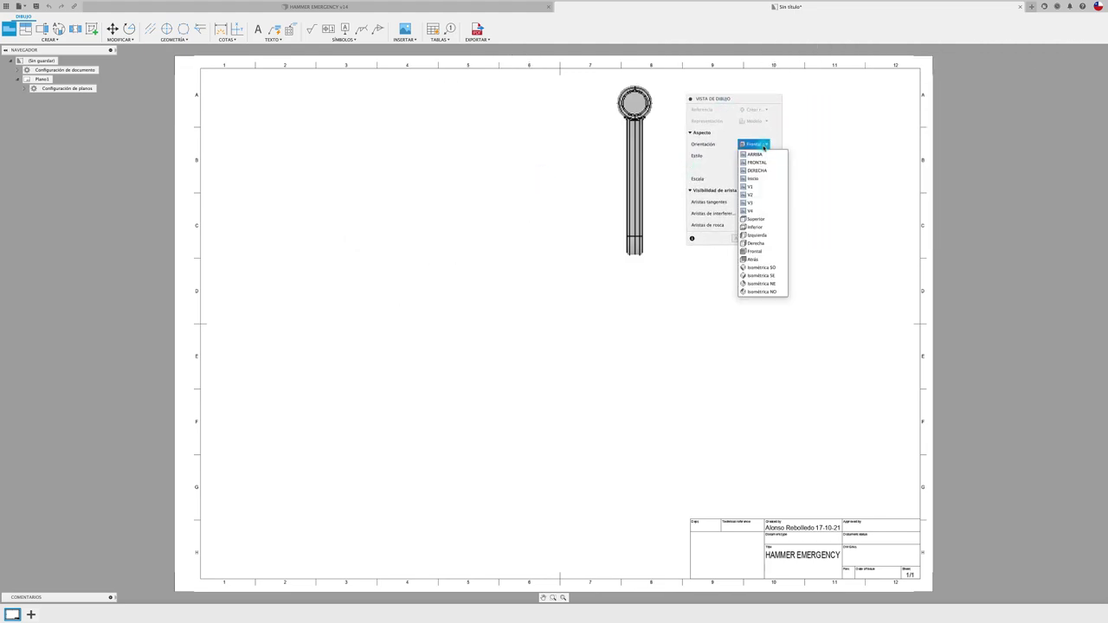
pyautogui.click(766, 186)
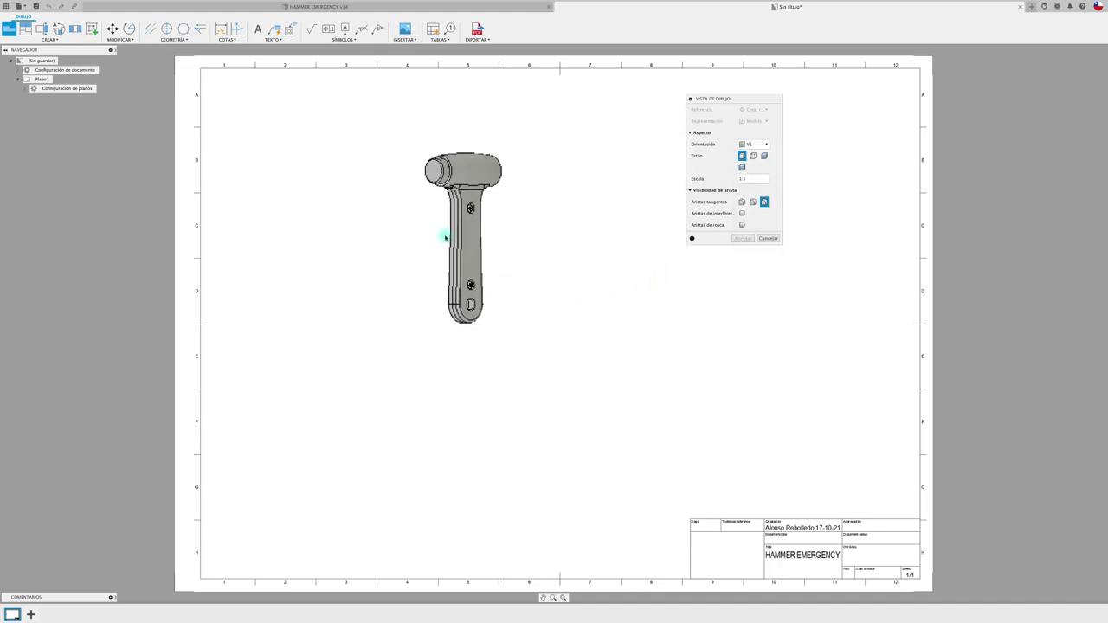
pyautogui.moveTo(594, 223); pyautogui.dragTo(357, 264)
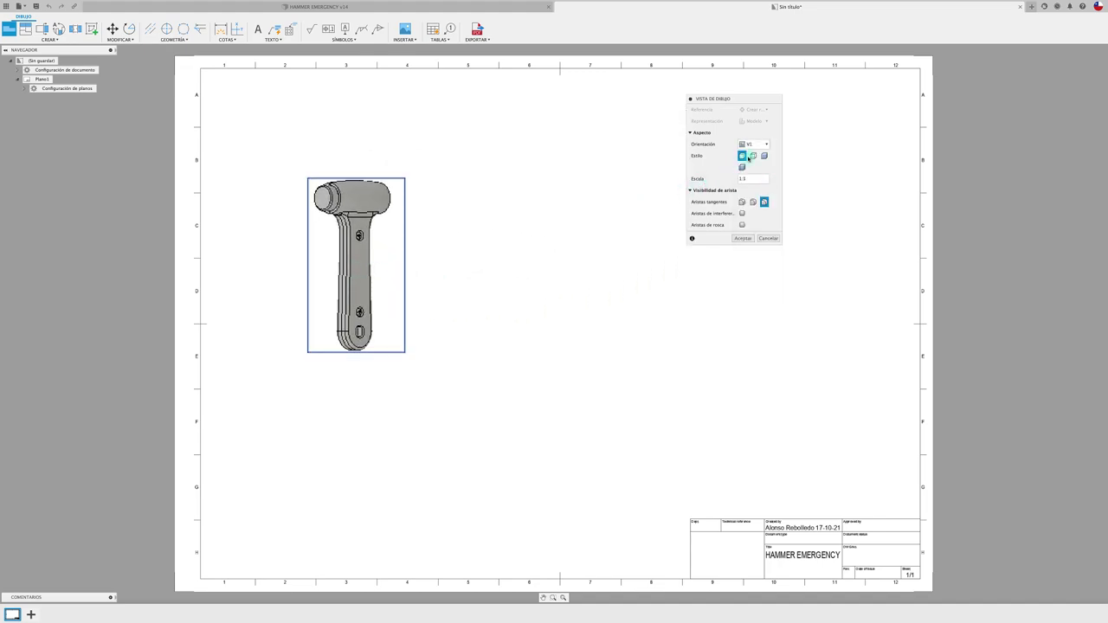
pyautogui.click(767, 146)
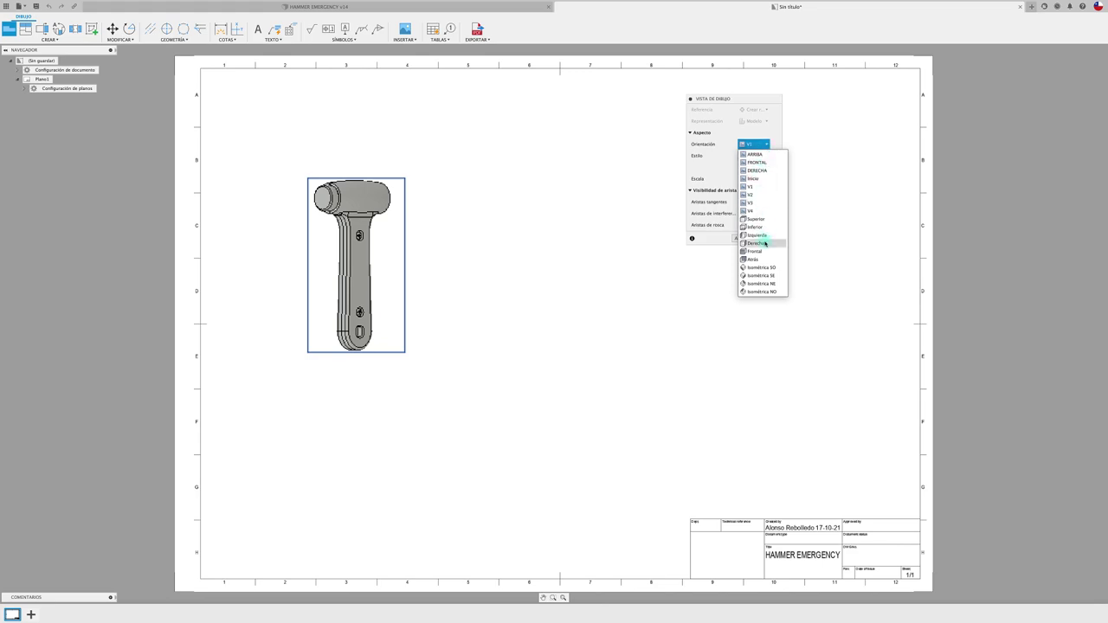
pyautogui.click(751, 195)
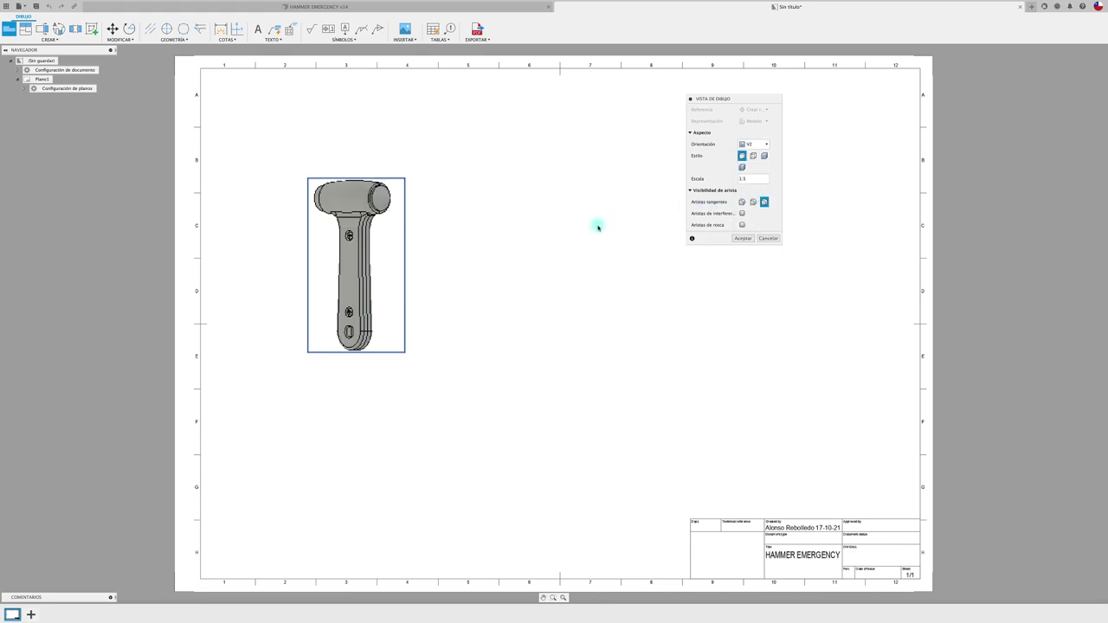
pyautogui.click(753, 144)
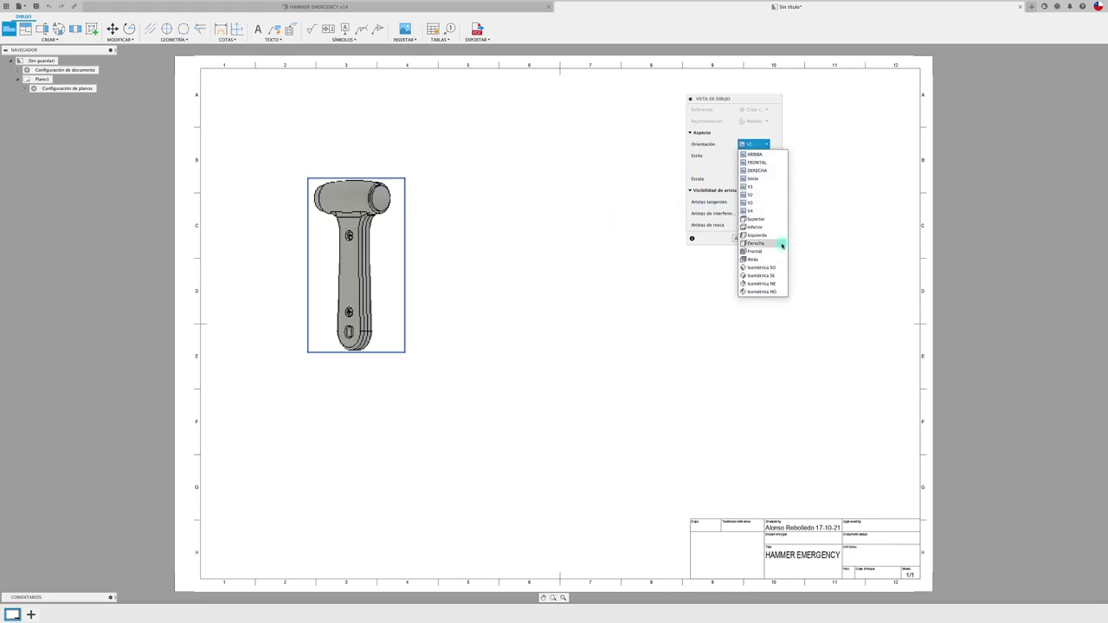
pyautogui.click(751, 186)
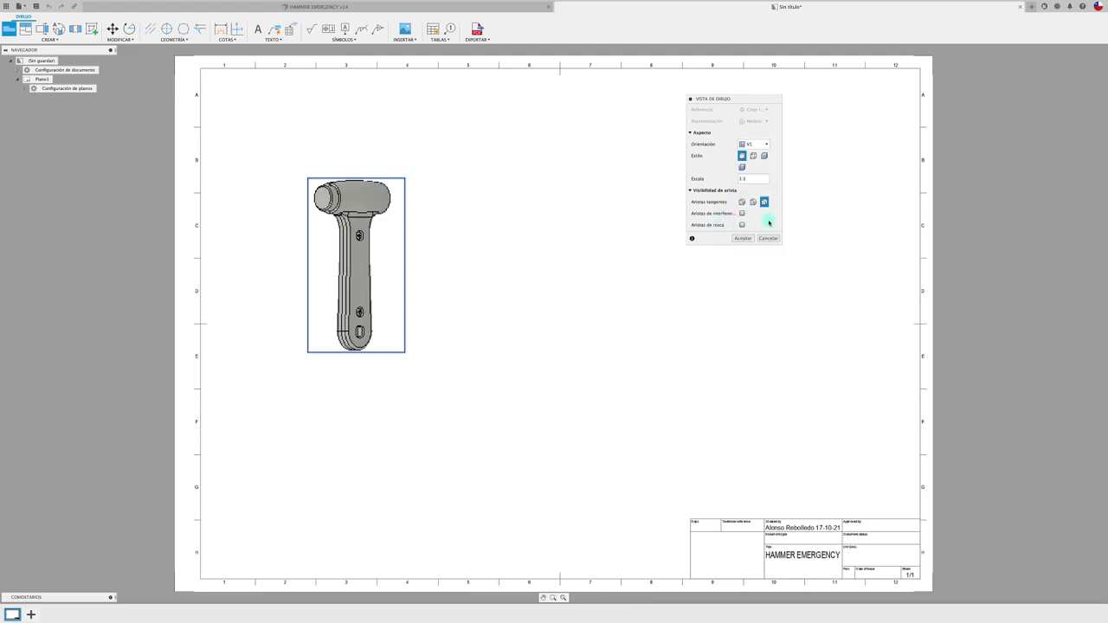
# Step: Set the view scale to 2:1 with full-length tangent edges and confirm
pyautogui.click(756, 180)
pyautogui.click(773, 178)
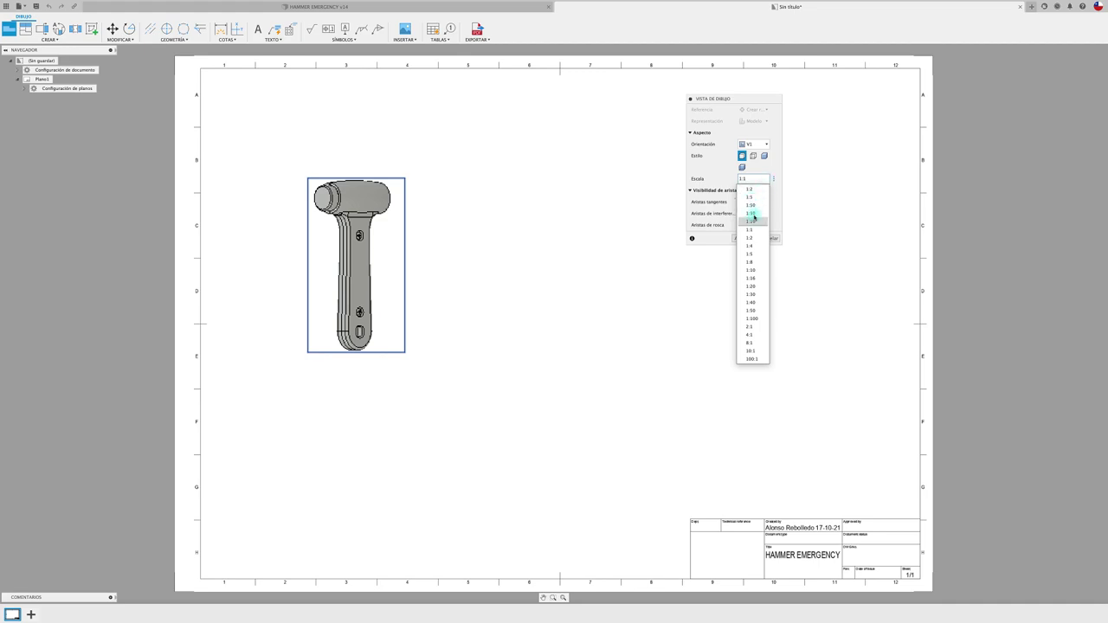
pyautogui.click(752, 327)
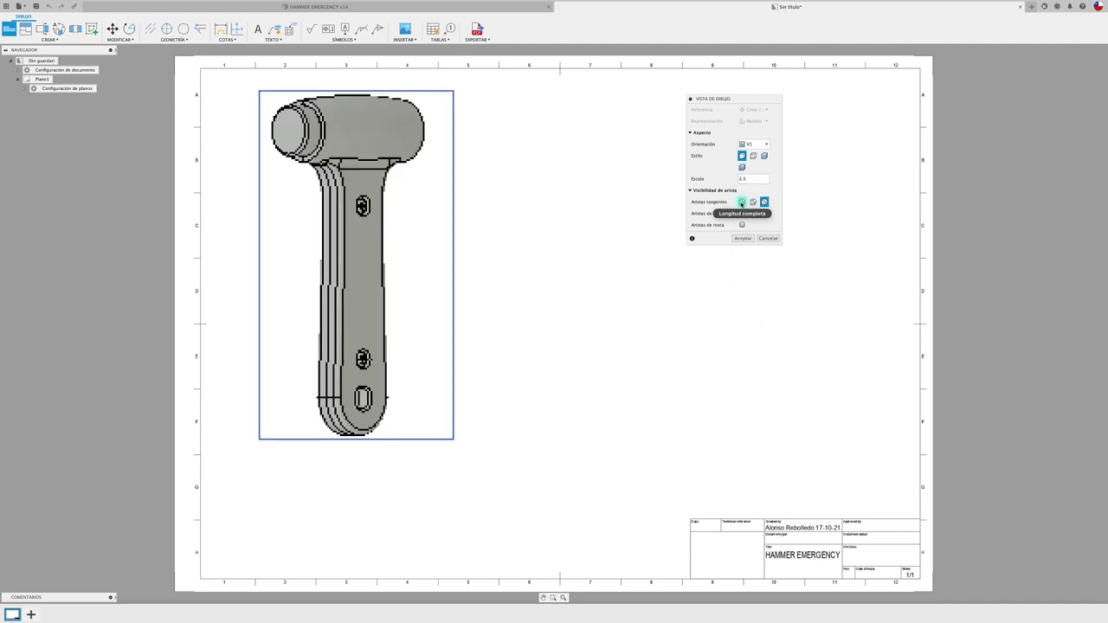
pyautogui.click(741, 202)
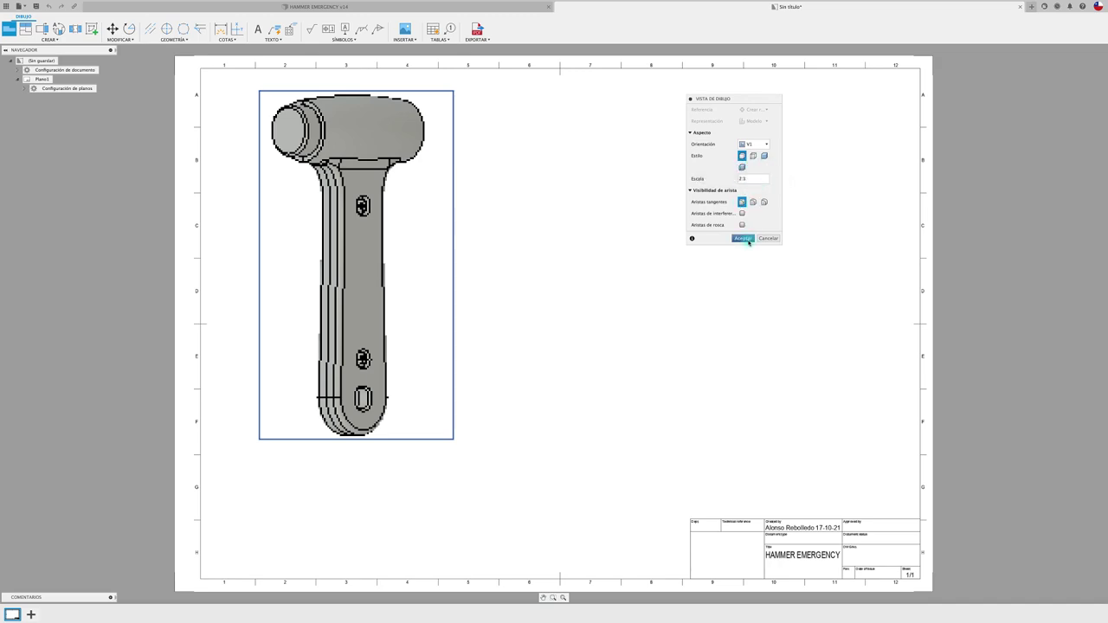
pyautogui.click(744, 239)
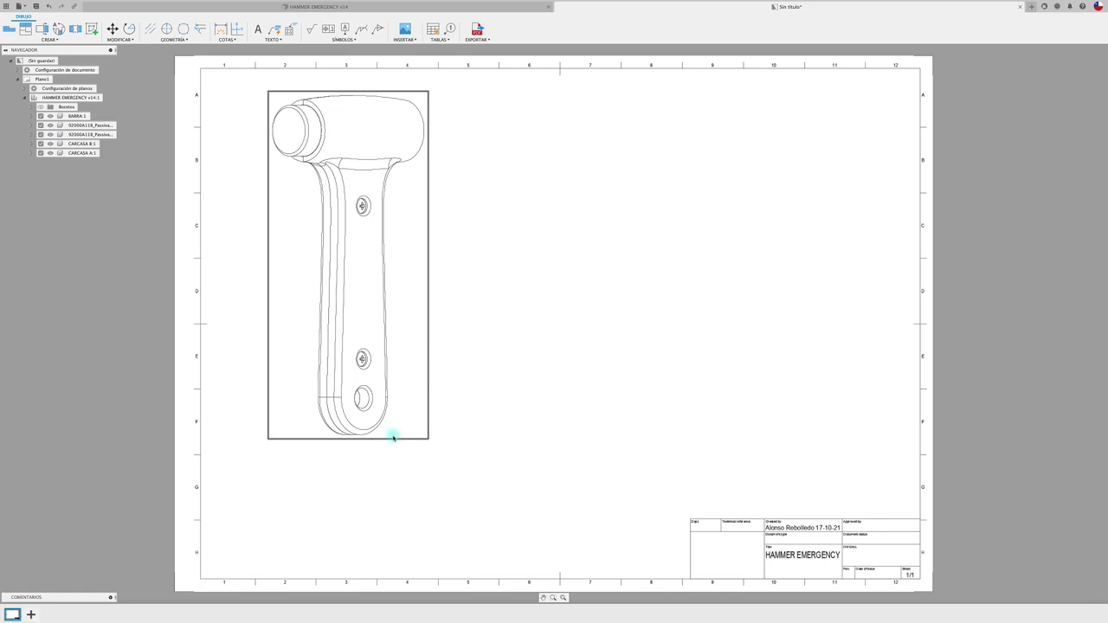
# Step: Shift the first view down and start a second base view in V2 orientation
pyautogui.moveTo(404, 439)
pyautogui.mouseDown()
pyautogui.moveTo(419, 494)
pyautogui.moveTo(408, 485)
pyautogui.mouseUp()
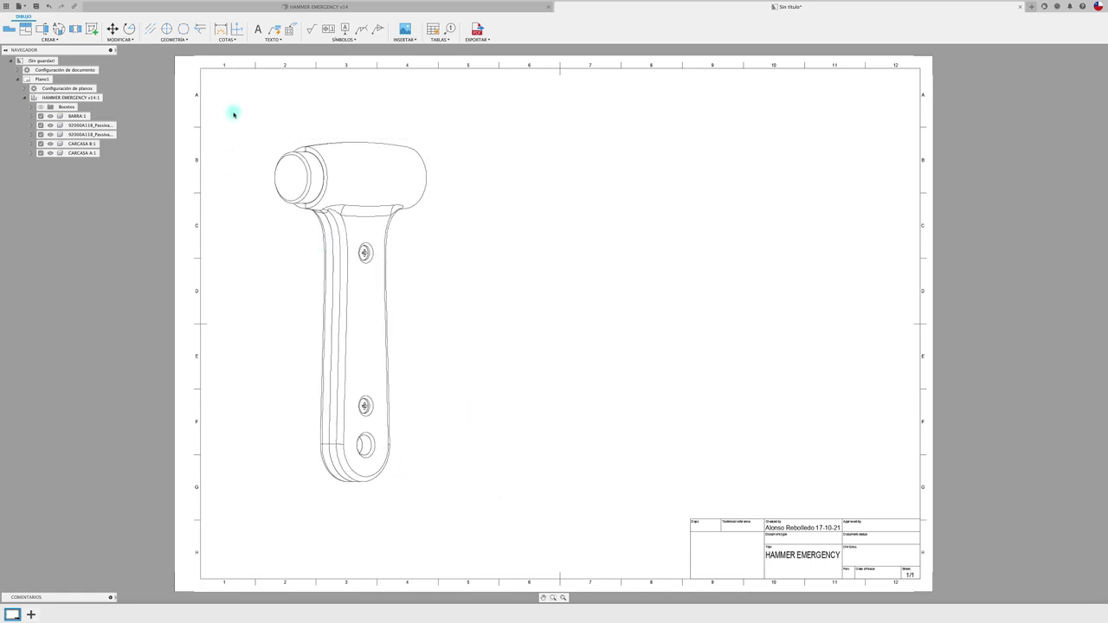
pyautogui.click(9, 32)
pyautogui.click(671, 182)
pyautogui.click(759, 144)
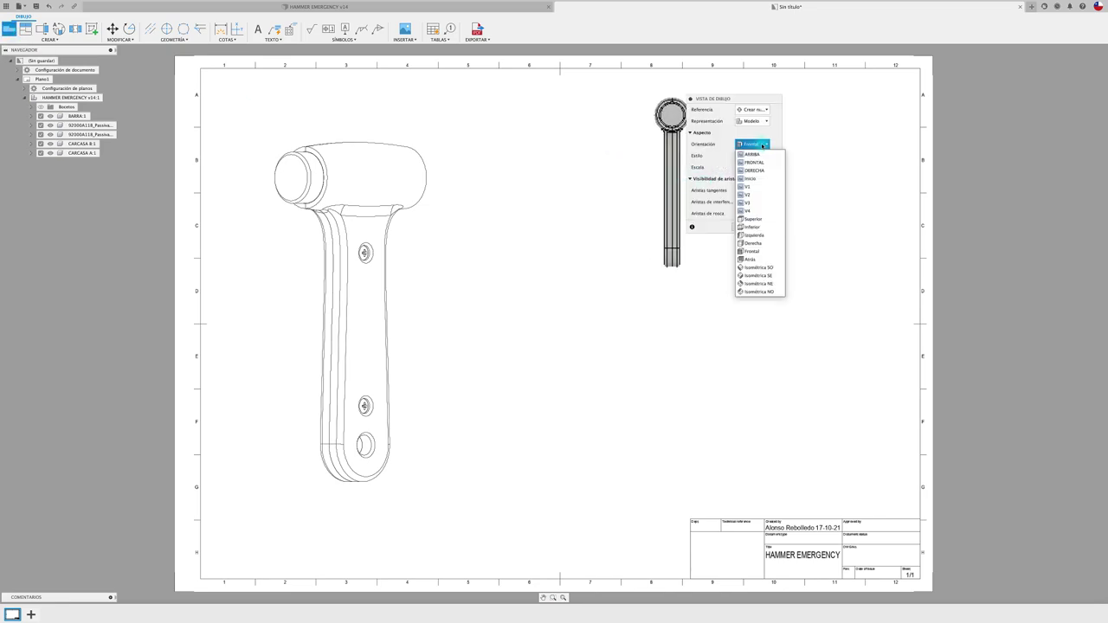
pyautogui.click(744, 194)
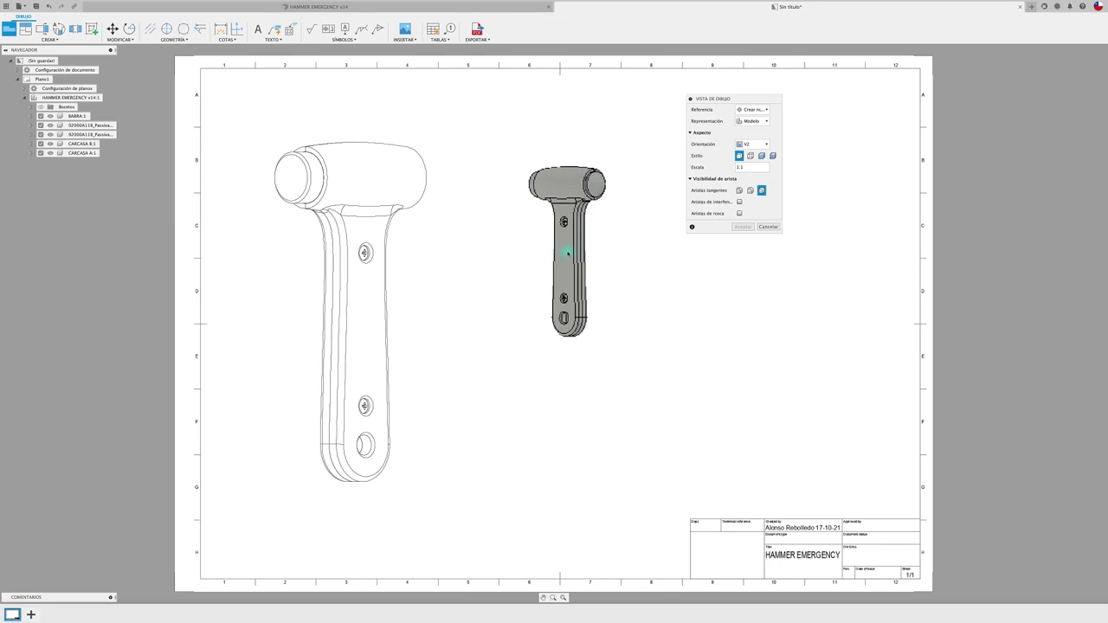
# Step: Set the second view to 2:1, place it right of the first, and confirm
pyautogui.click(773, 167)
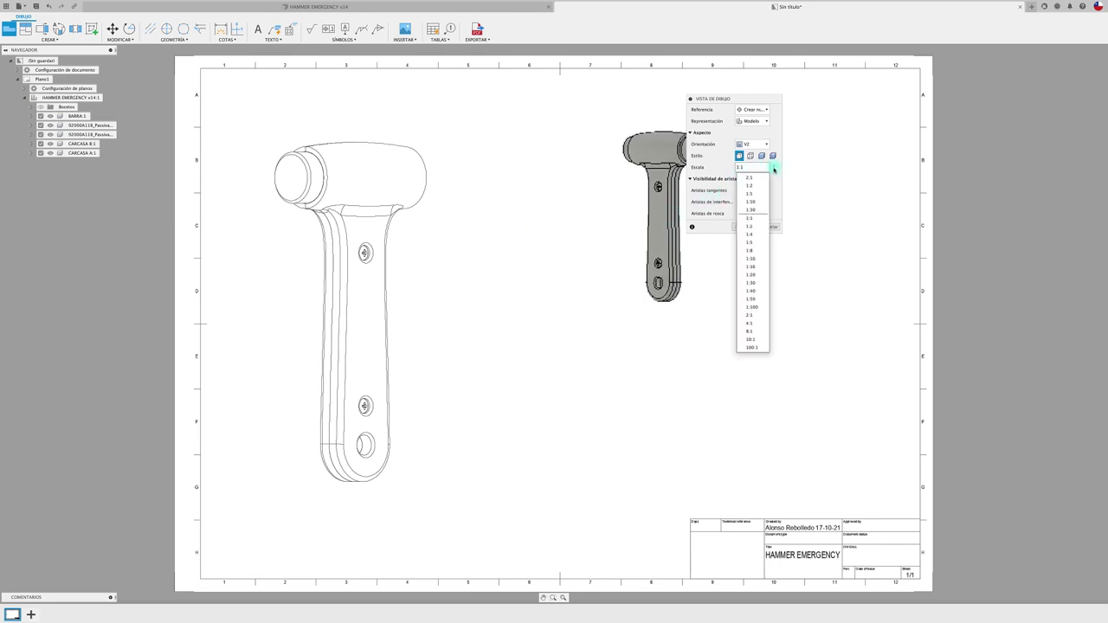
pyautogui.click(761, 178)
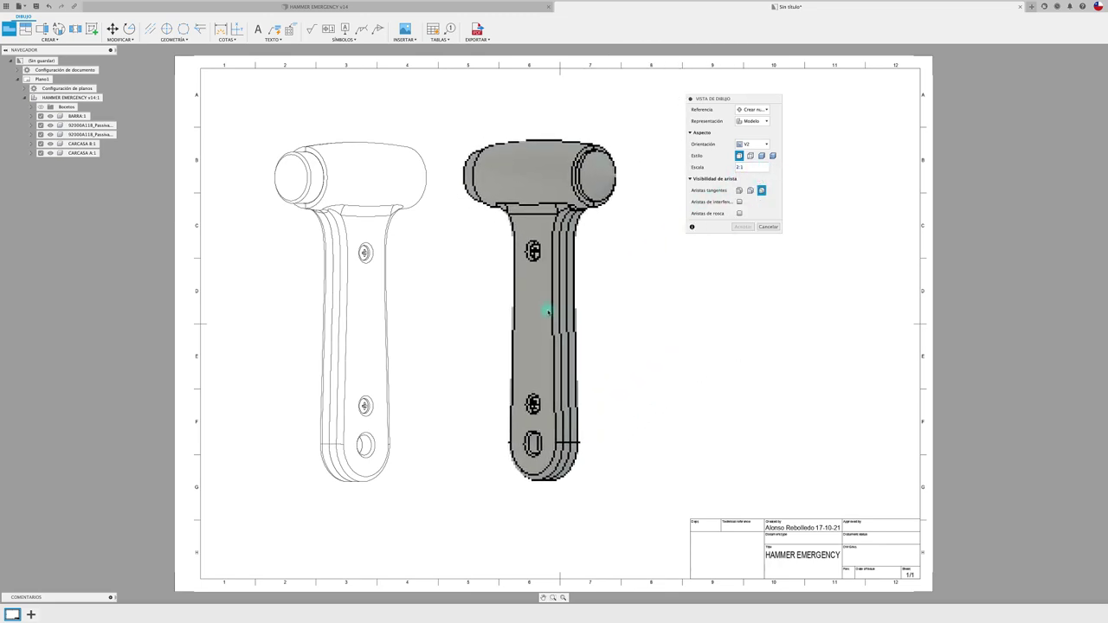
pyautogui.click(550, 316)
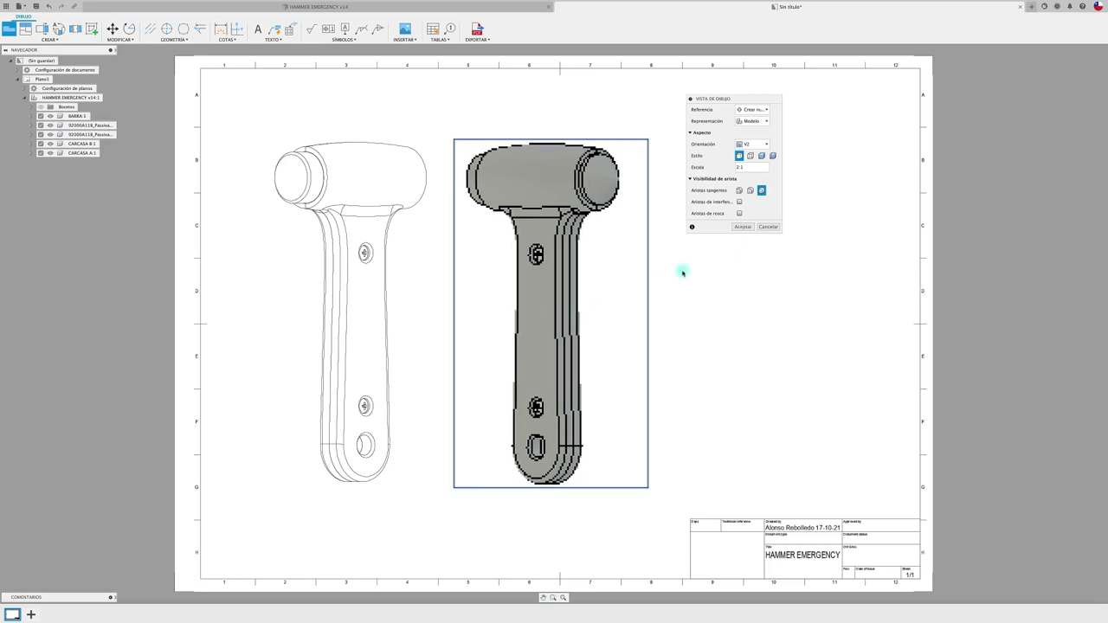
pyautogui.click(742, 227)
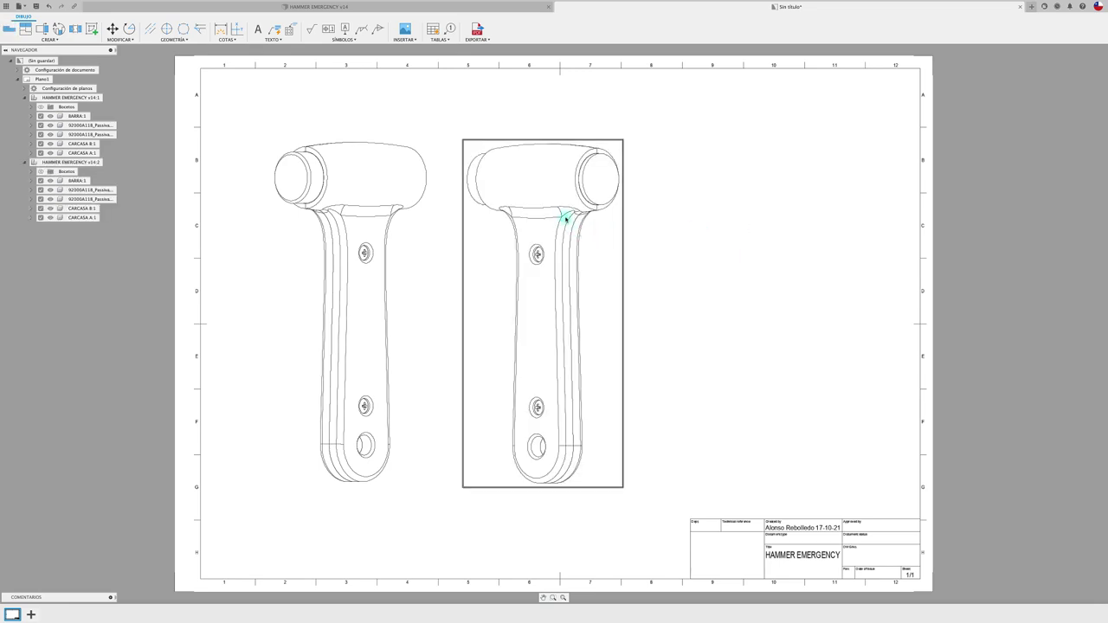
pyautogui.scroll(5, 567, 209)
pyautogui.scroll(2, 568, 208)
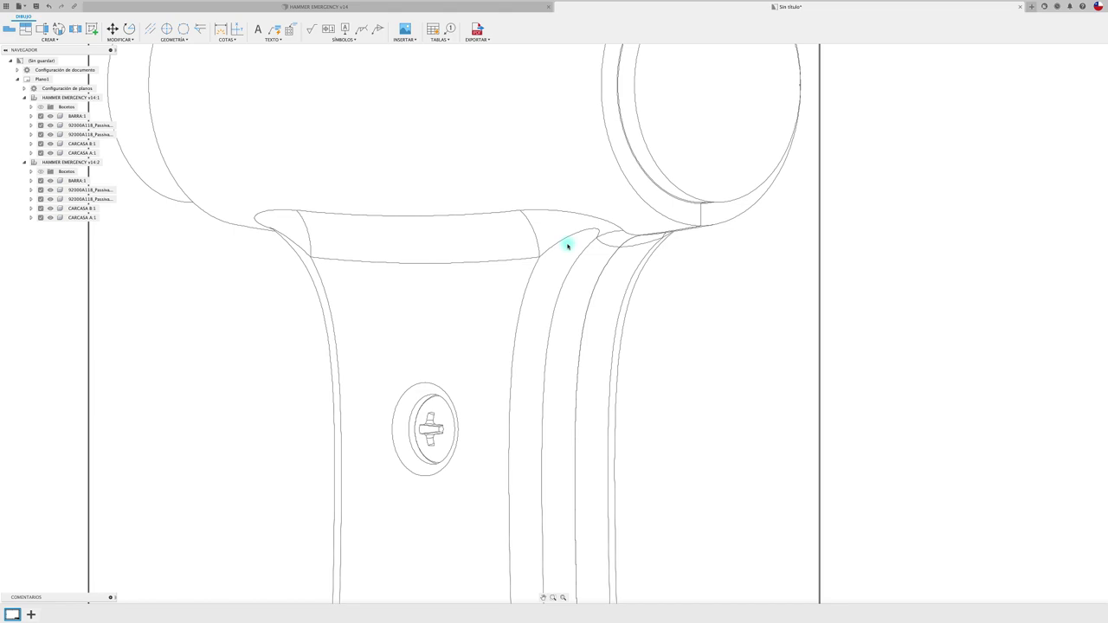
pyautogui.scroll(-2, 567, 245)
pyautogui.scroll(-2, 567, 243)
pyautogui.scroll(-3, 567, 243)
pyautogui.scroll(-2, 567, 243)
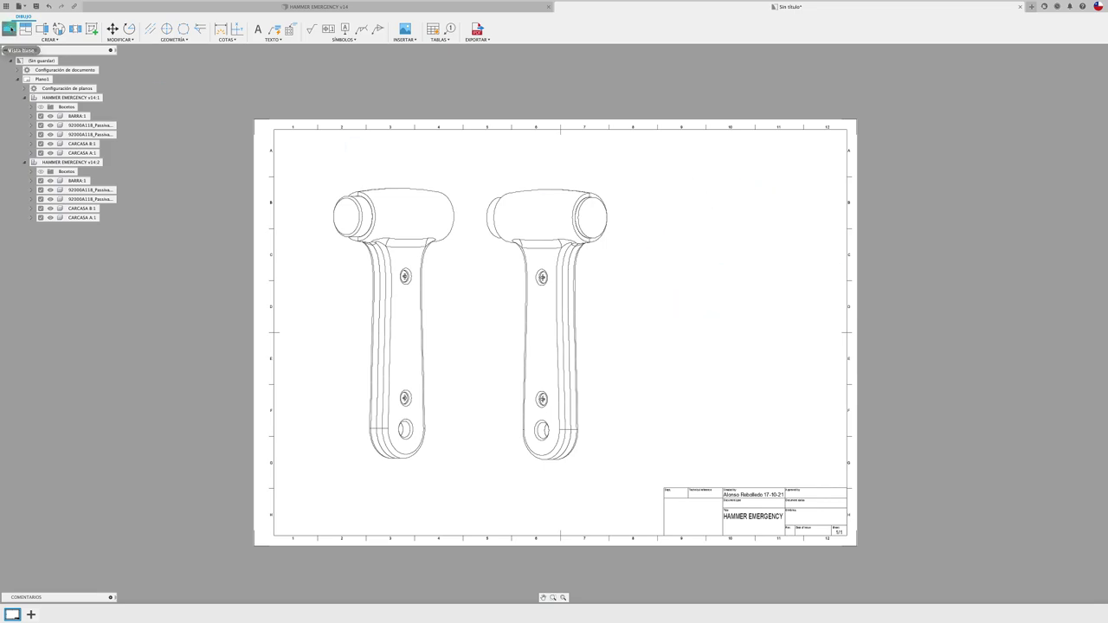
# Step: Add a V3 isometric base view of the hammer at 2:1 scale on the sheet's right side
pyautogui.click(11, 30)
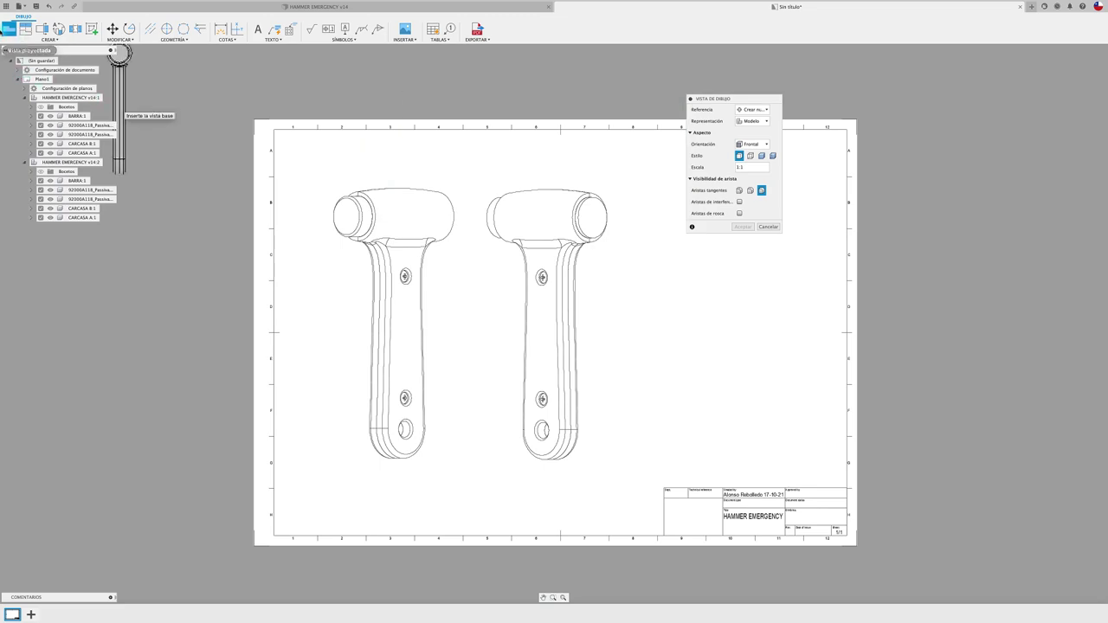
pyautogui.click(753, 143)
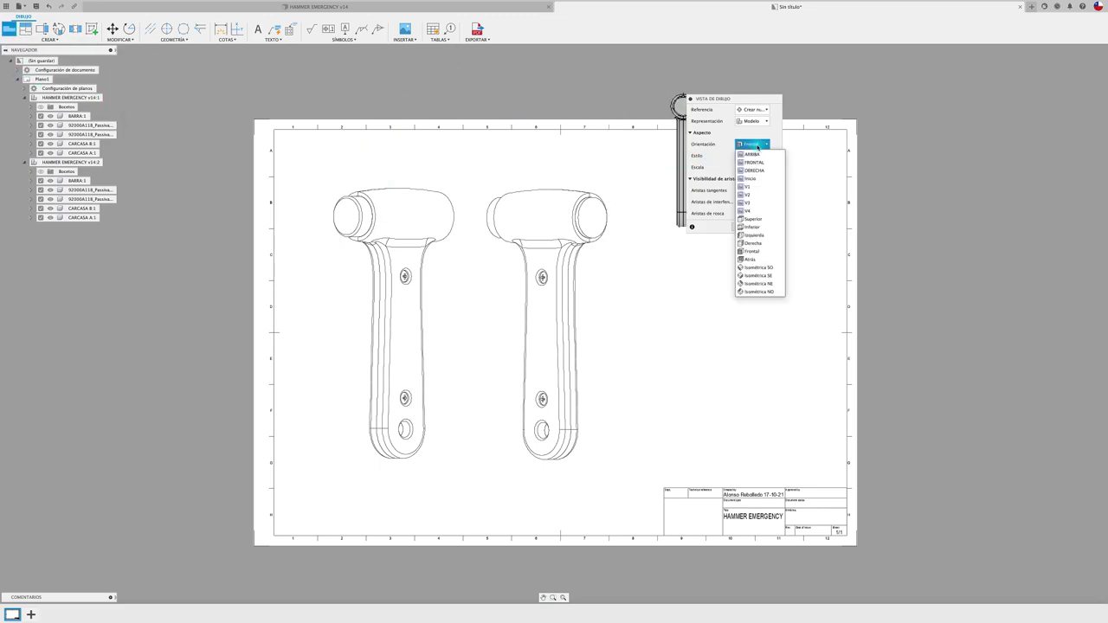
pyautogui.click(750, 202)
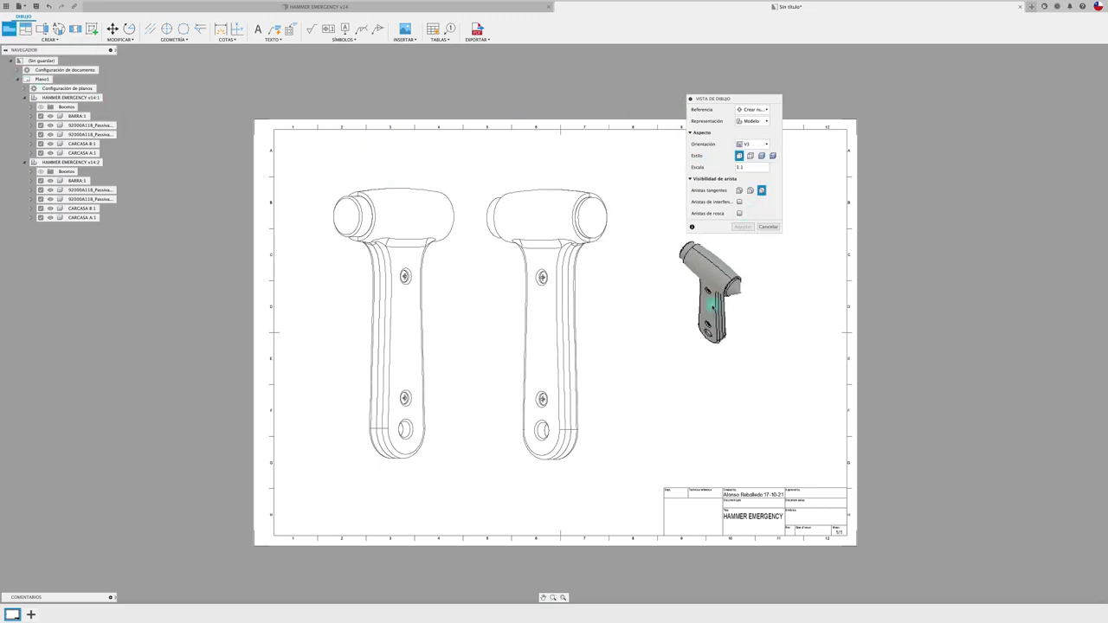
pyautogui.click(710, 308)
pyautogui.click(775, 168)
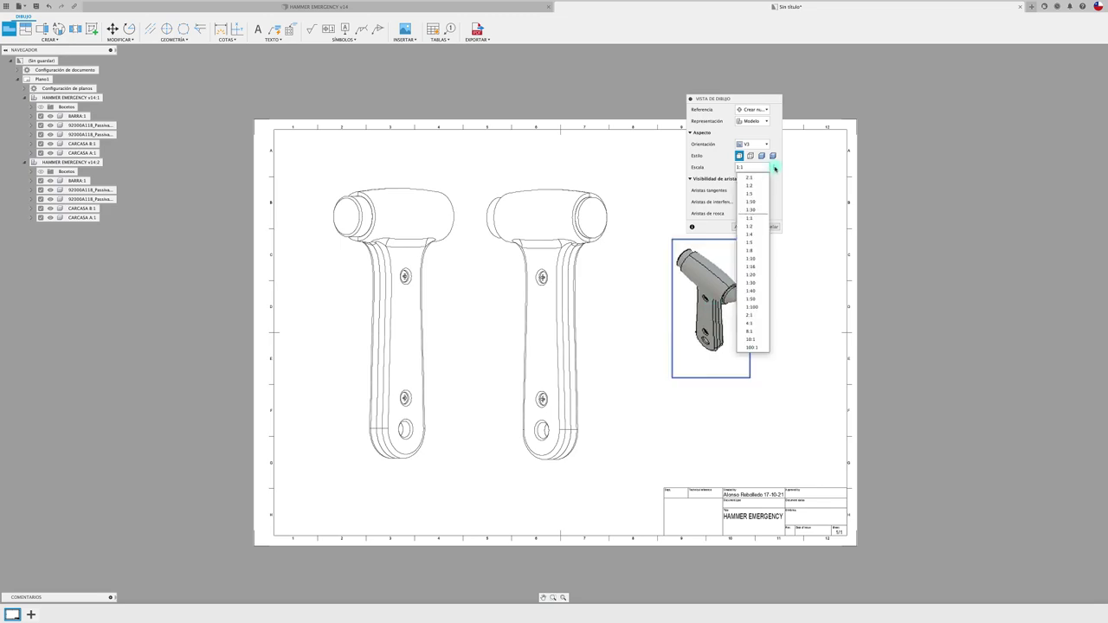
pyautogui.click(756, 178)
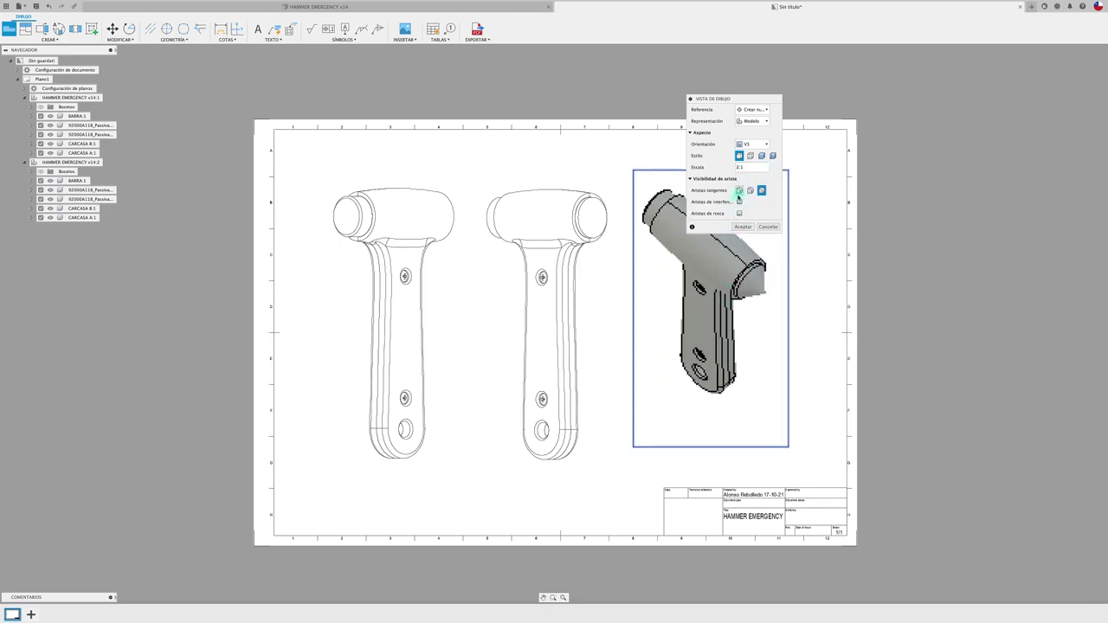
pyautogui.click(743, 227)
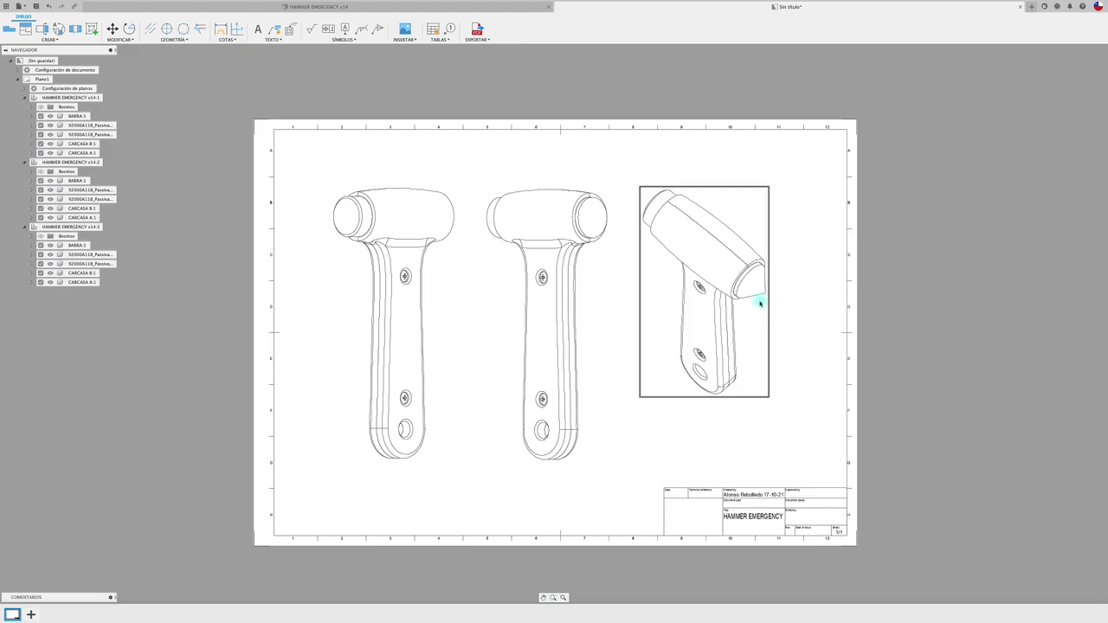
# Step: Nudge the isometric view slightly down and to the right
pyautogui.moveTo(761, 303); pyautogui.dragTo(788, 328)
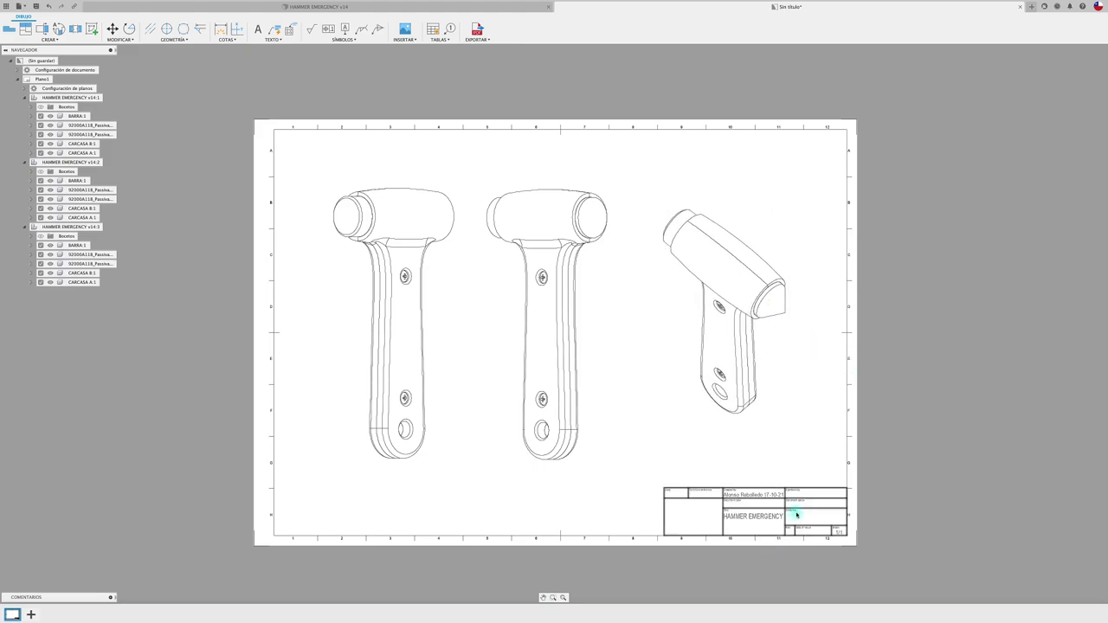
pyautogui.scroll(3, 324, 211)
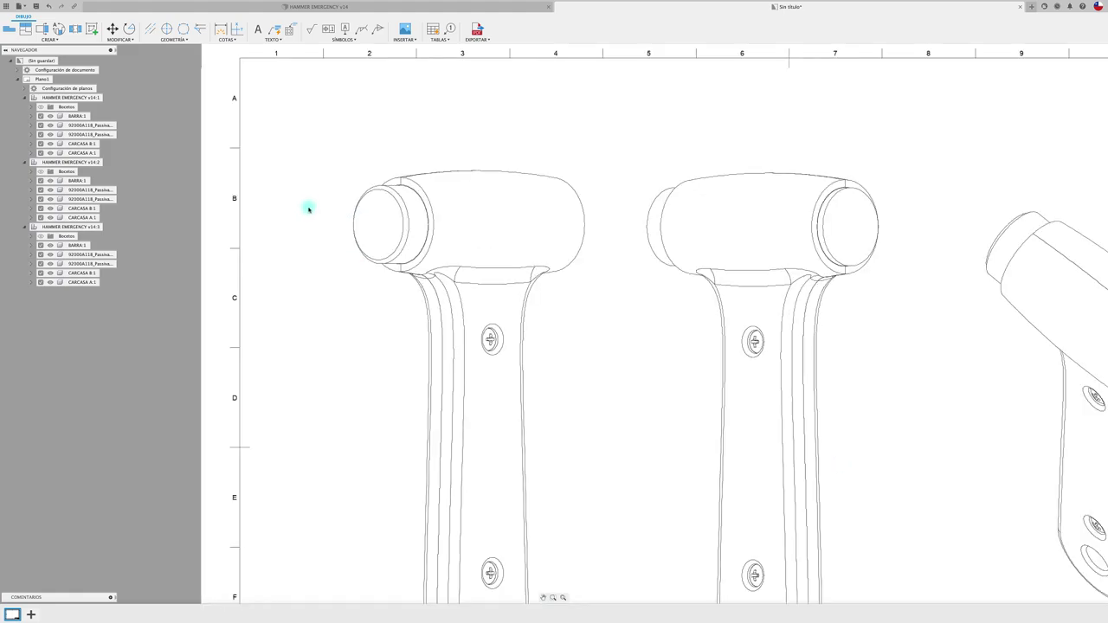
pyautogui.scroll(4, 309, 208)
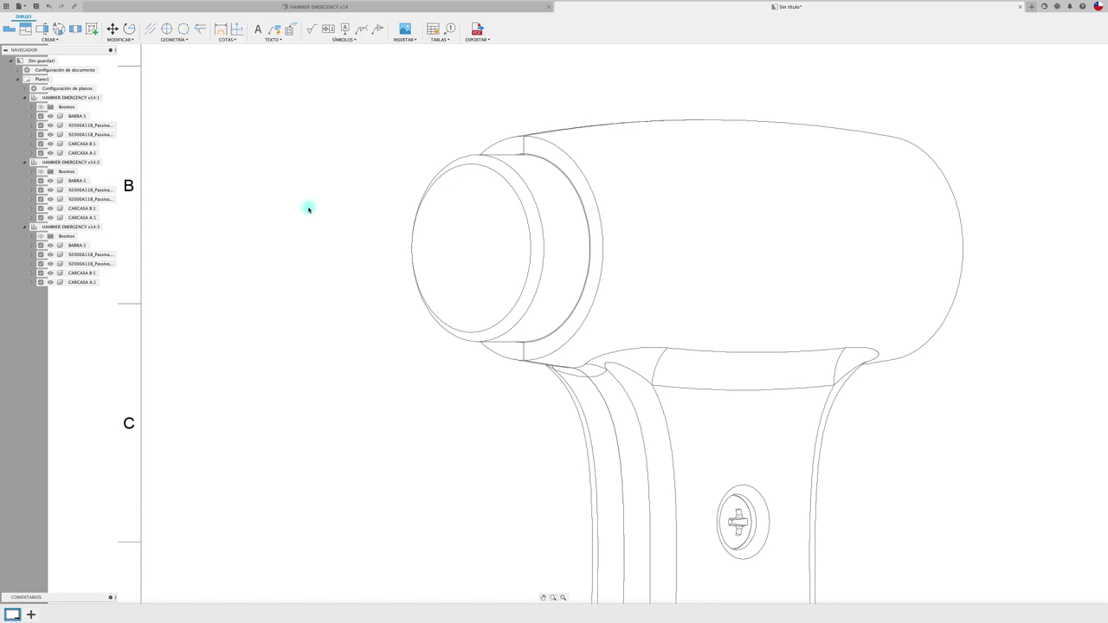
pyautogui.scroll(-3, 309, 209)
pyautogui.scroll(-3, 309, 208)
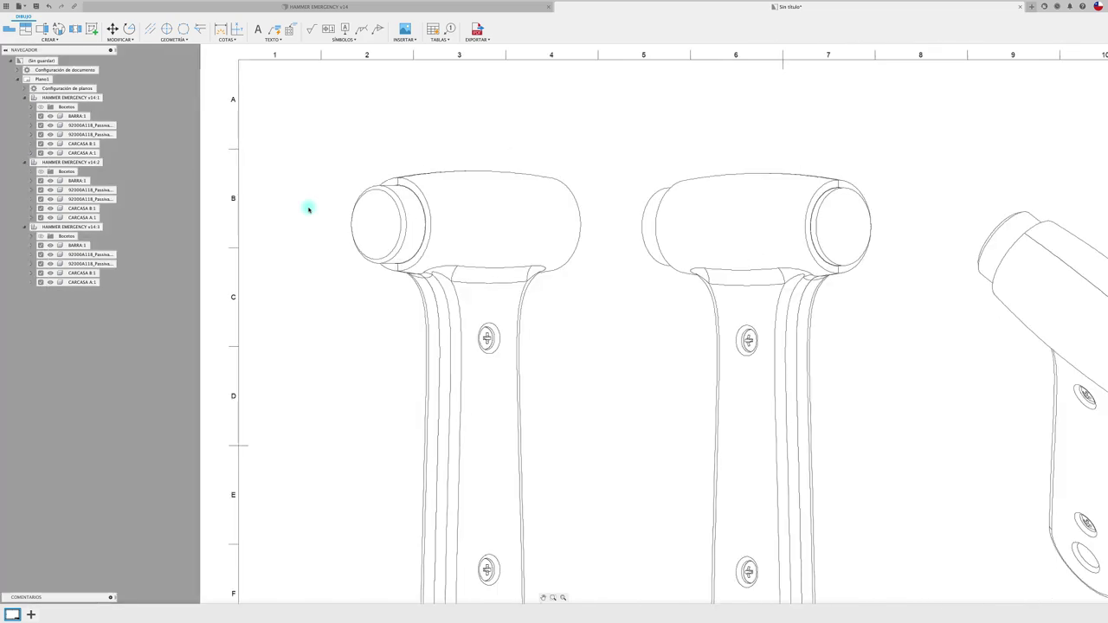
# Step: Export the sheet to the Desktop as TEST1.pdf with Abrir PDF enabled
pyautogui.click(479, 31)
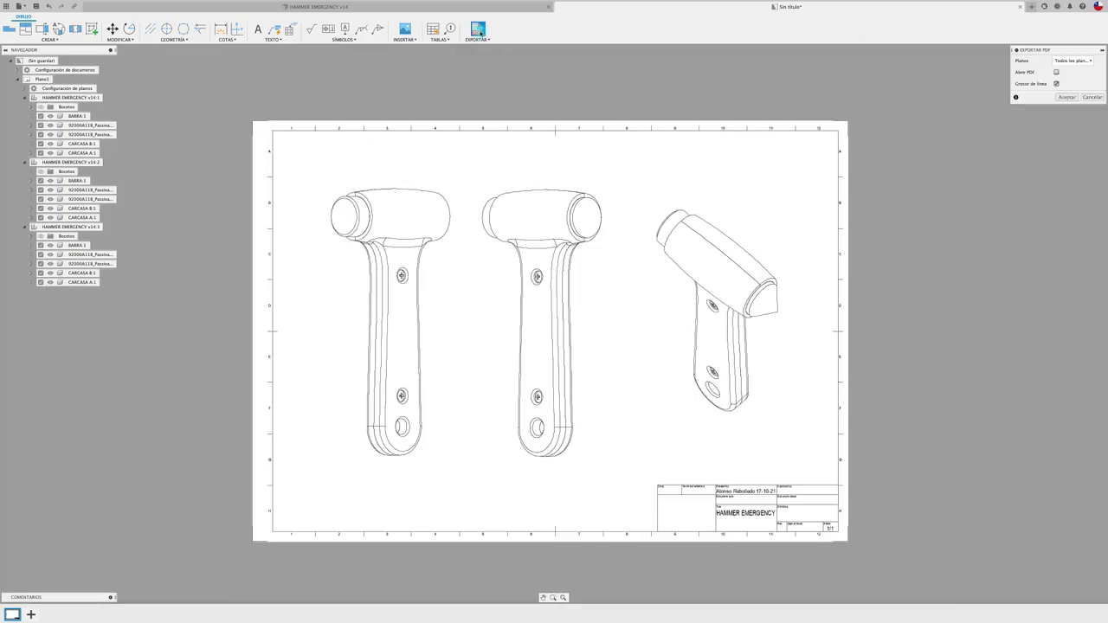
pyautogui.moveTo(1044, 49); pyautogui.dragTo(530, 71)
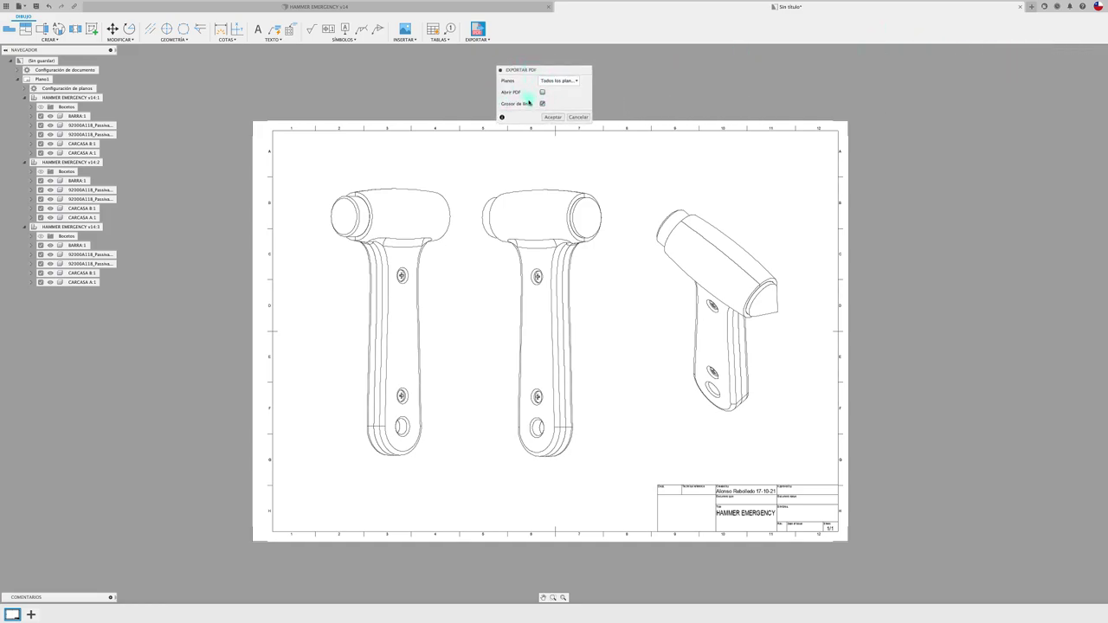
pyautogui.click(542, 93)
pyautogui.click(553, 117)
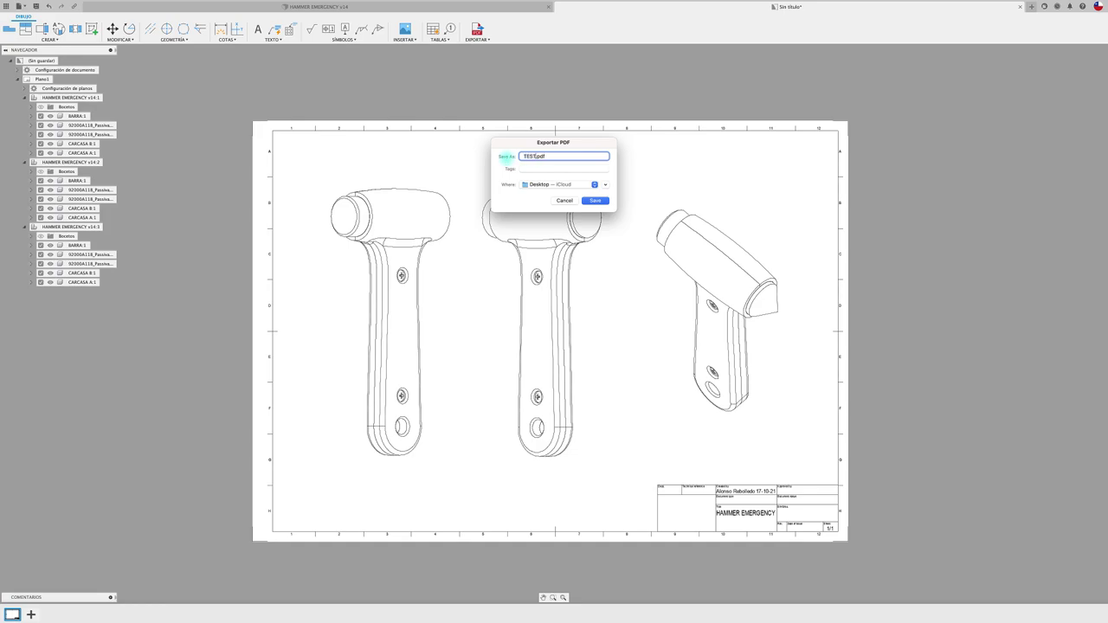
pyautogui.click(597, 201)
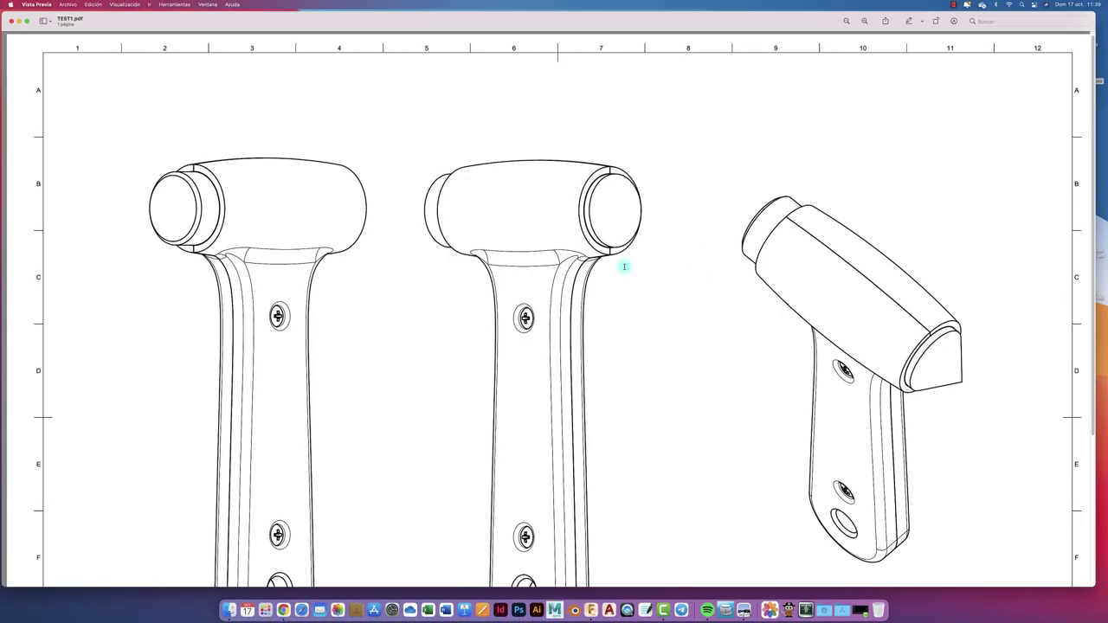
# Step: Review TEST1.pdf full-screen in Preview, then leave full screen
pyautogui.click(27, 21)
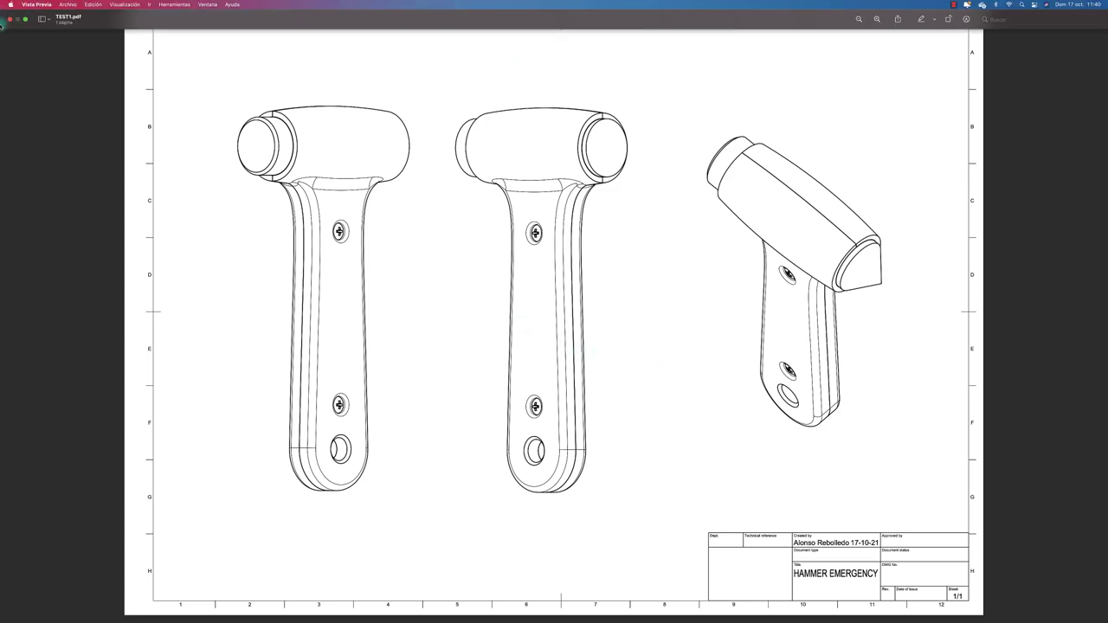
pyautogui.click(25, 19)
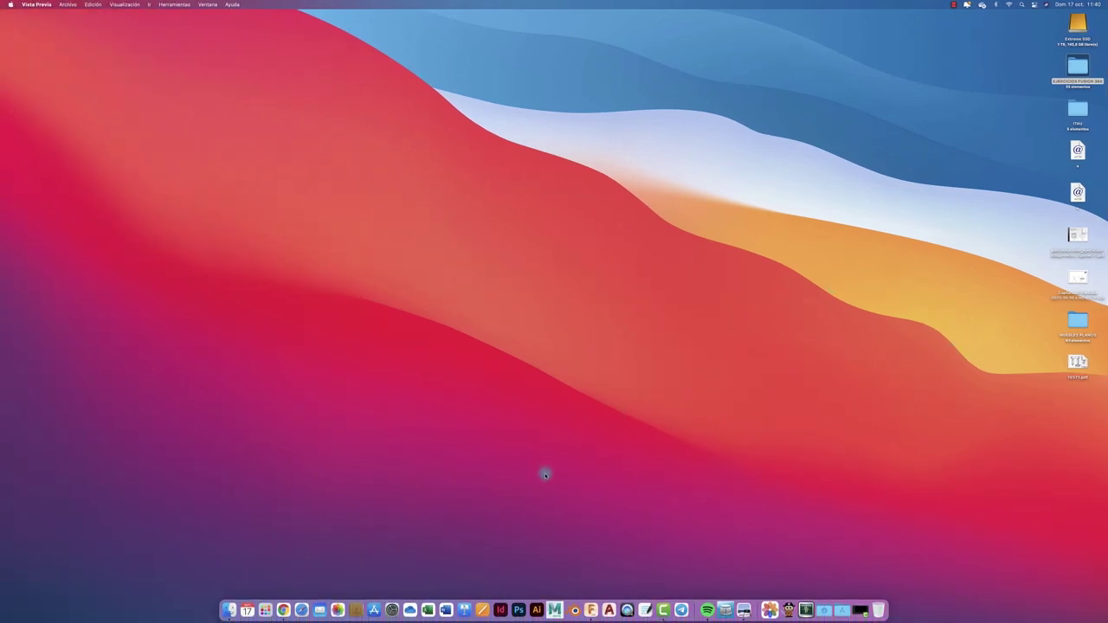
# Step: Return to the hammer drawing and collapse the three view nodes in the Browser
pyautogui.click(592, 598)
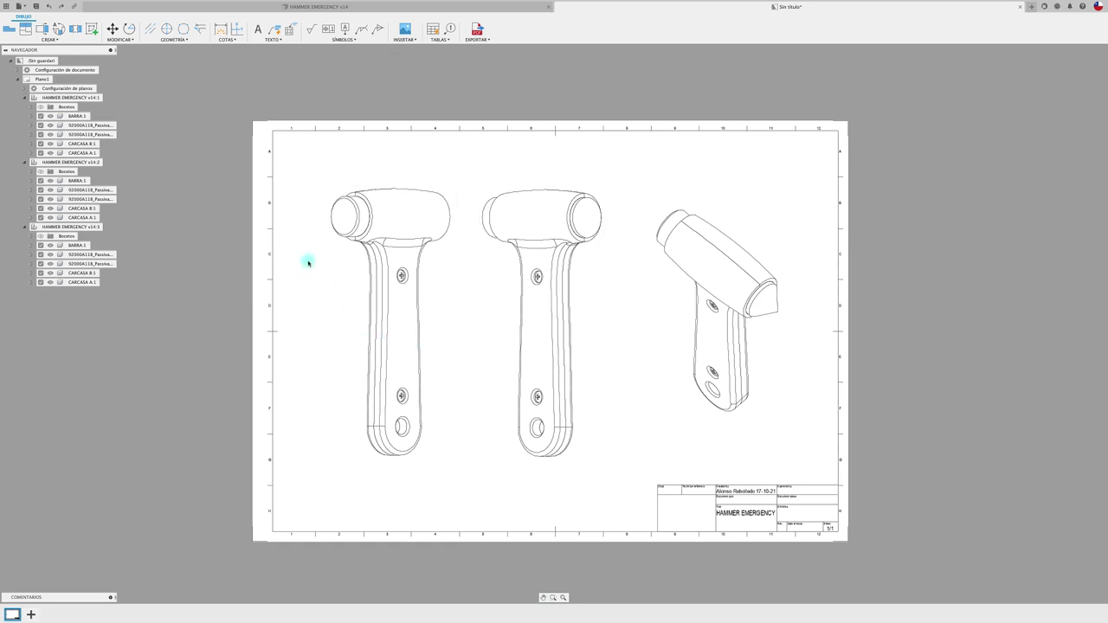
pyautogui.scroll(5, 332, 191)
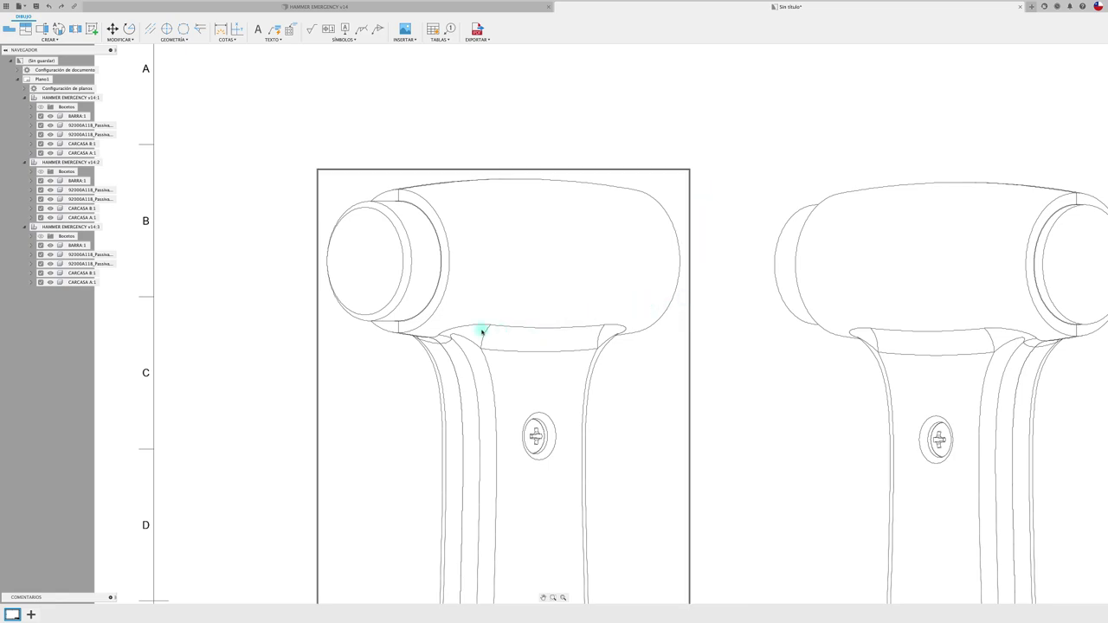
pyautogui.scroll(4, 445, 327)
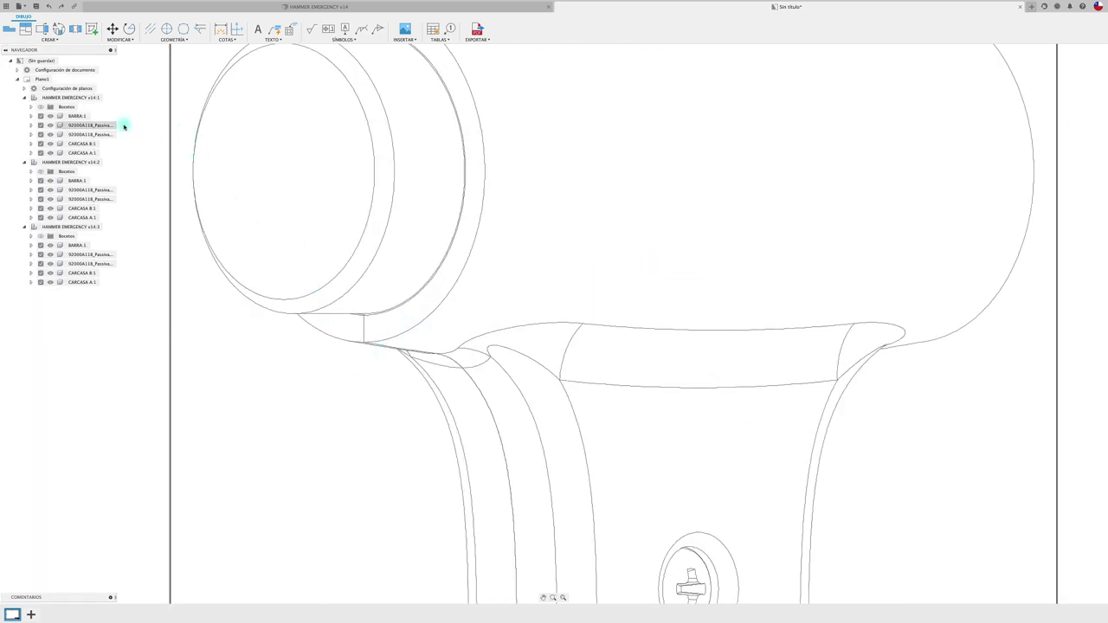
pyautogui.click(24, 98)
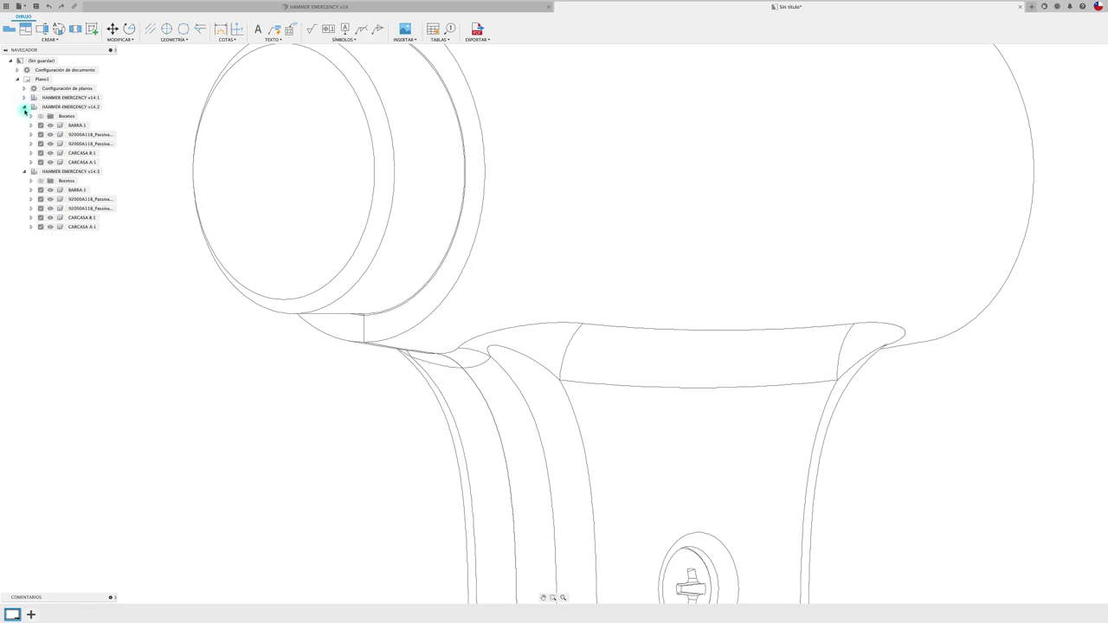
pyautogui.click(24, 106)
pyautogui.click(24, 116)
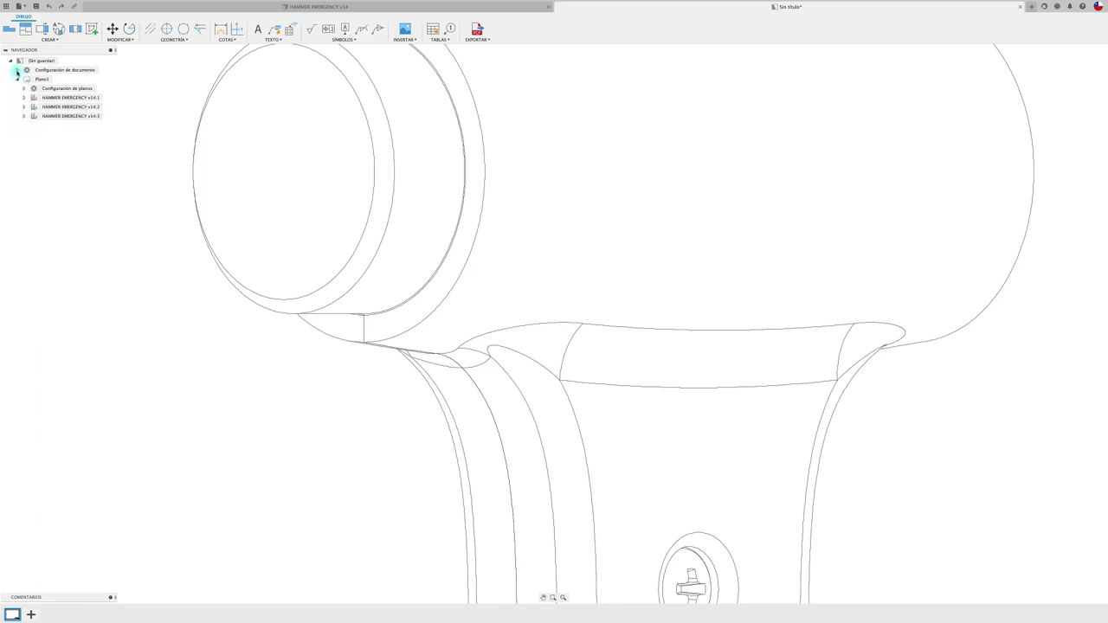
# Step: Open the Grupo de grosores de línea setting under Configuración de documento for editing
pyautogui.click(16, 69)
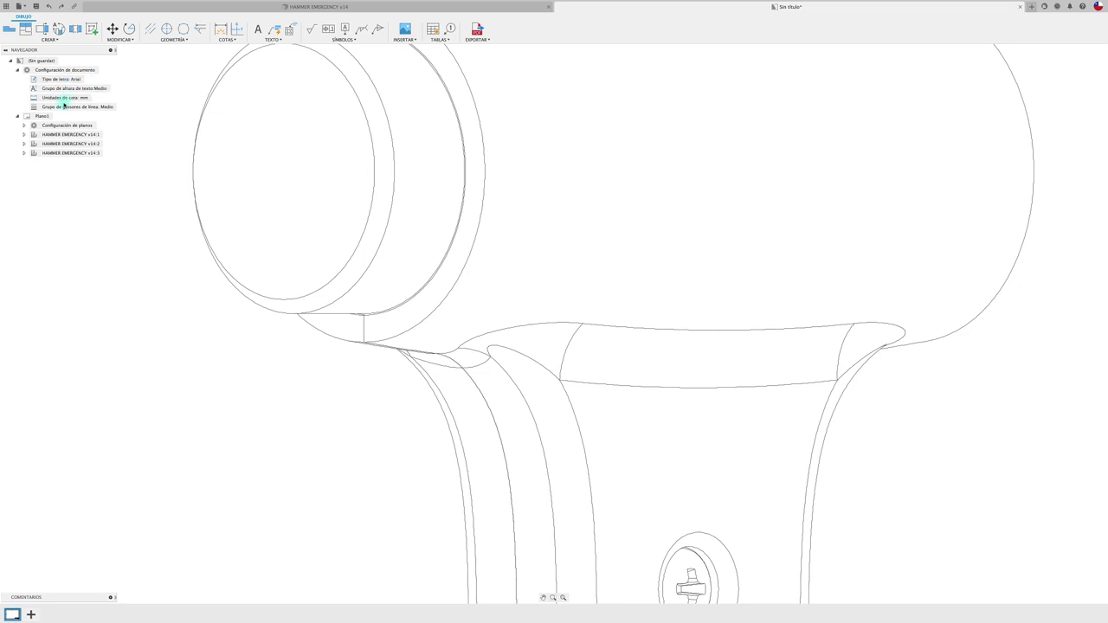
pyautogui.click(103, 107)
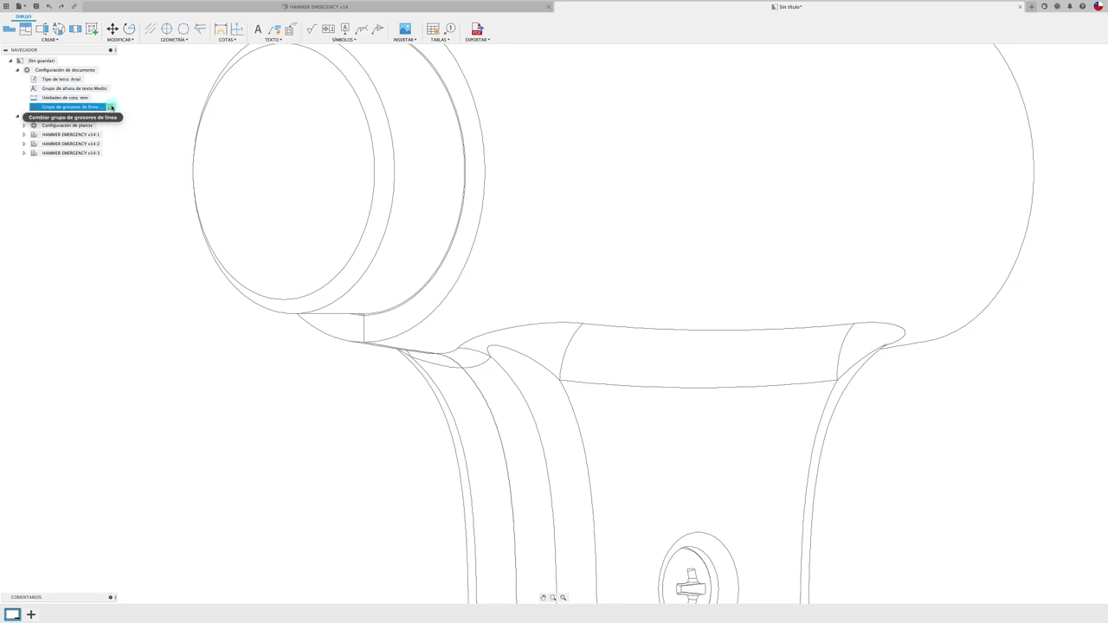
pyautogui.click(110, 106)
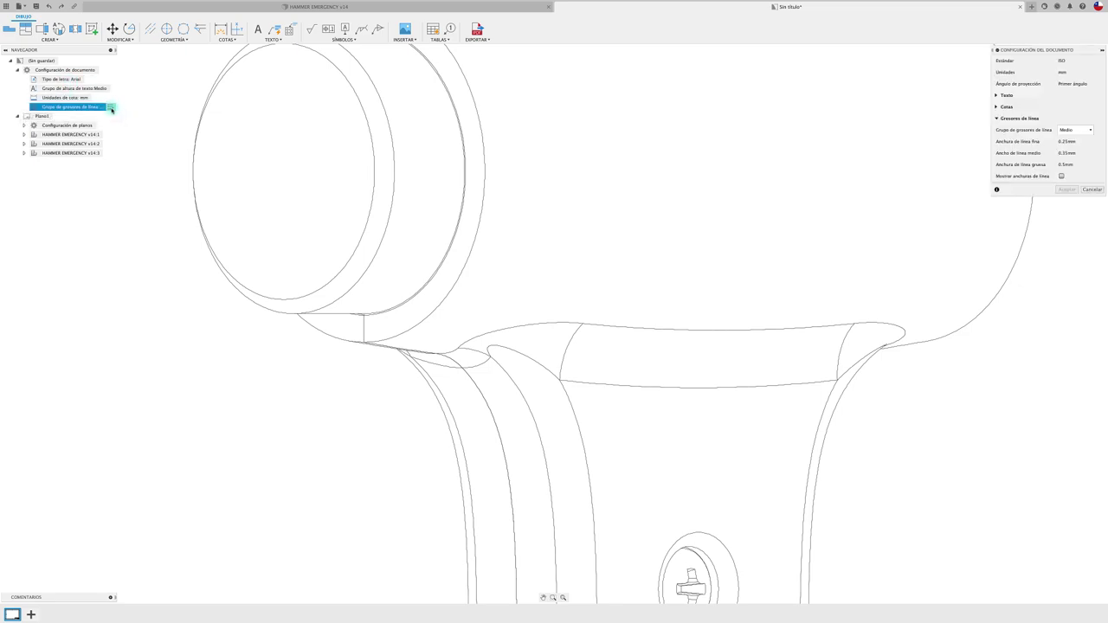
# Step: Apply the document settings so the drawing shows actual line widths
pyautogui.moveTo(1019, 52); pyautogui.dragTo(567, 105)
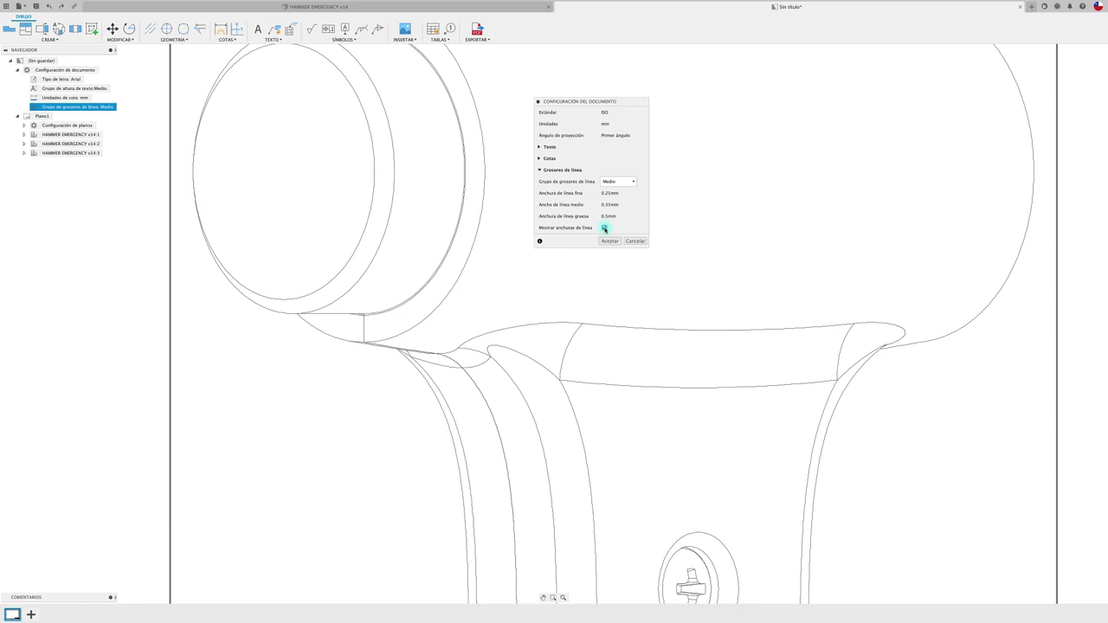
pyautogui.scroll(-2, 488, 265)
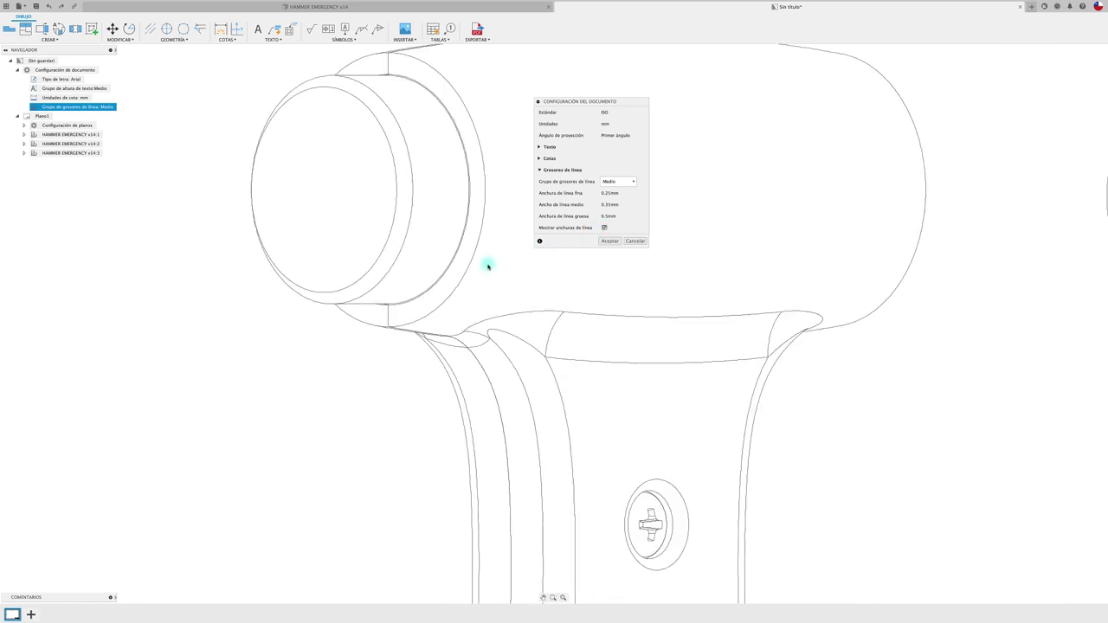
pyautogui.click(611, 240)
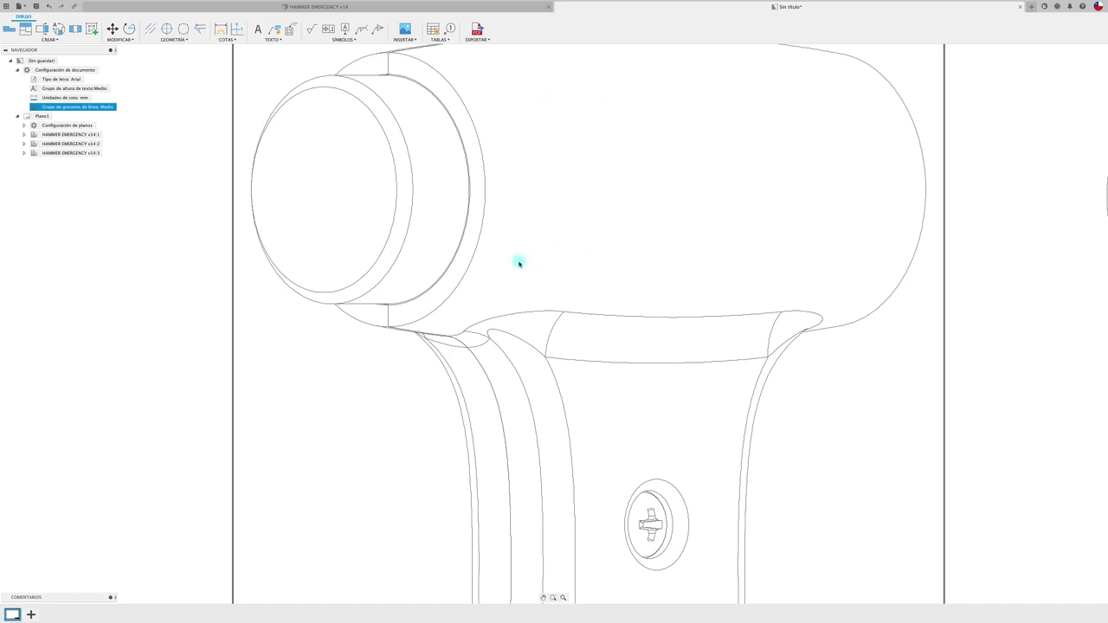
pyautogui.scroll(-1, 518, 261)
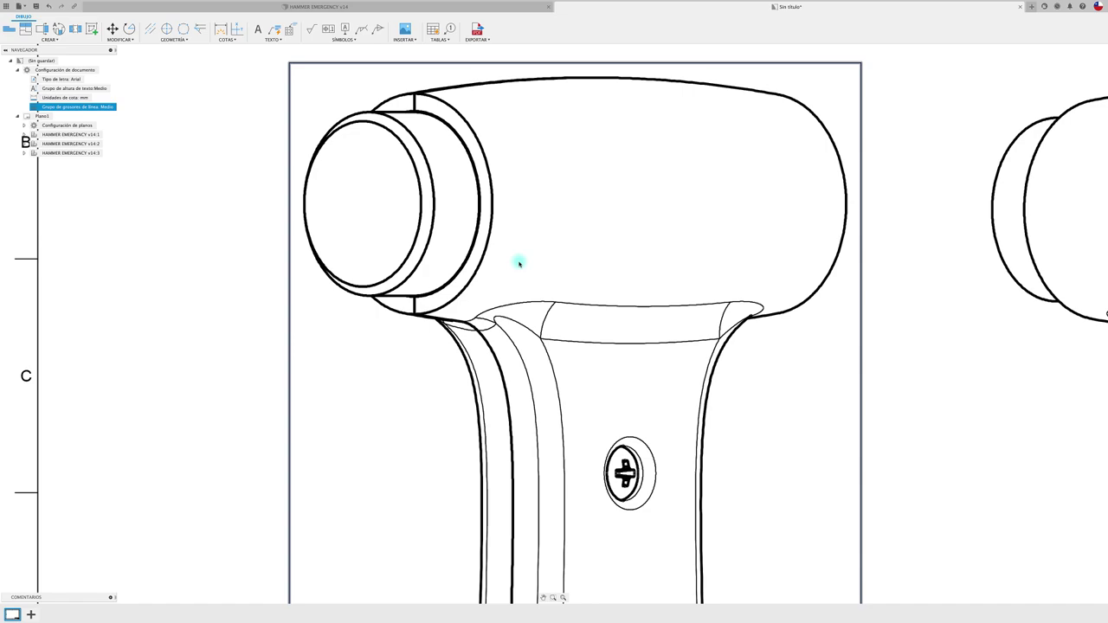
# Step: Change the line-weight group to Muy grueso (0.5, 0.7, 1.0 mm) and apply it
pyautogui.moveTo(78, 106)
pyautogui.click(111, 107)
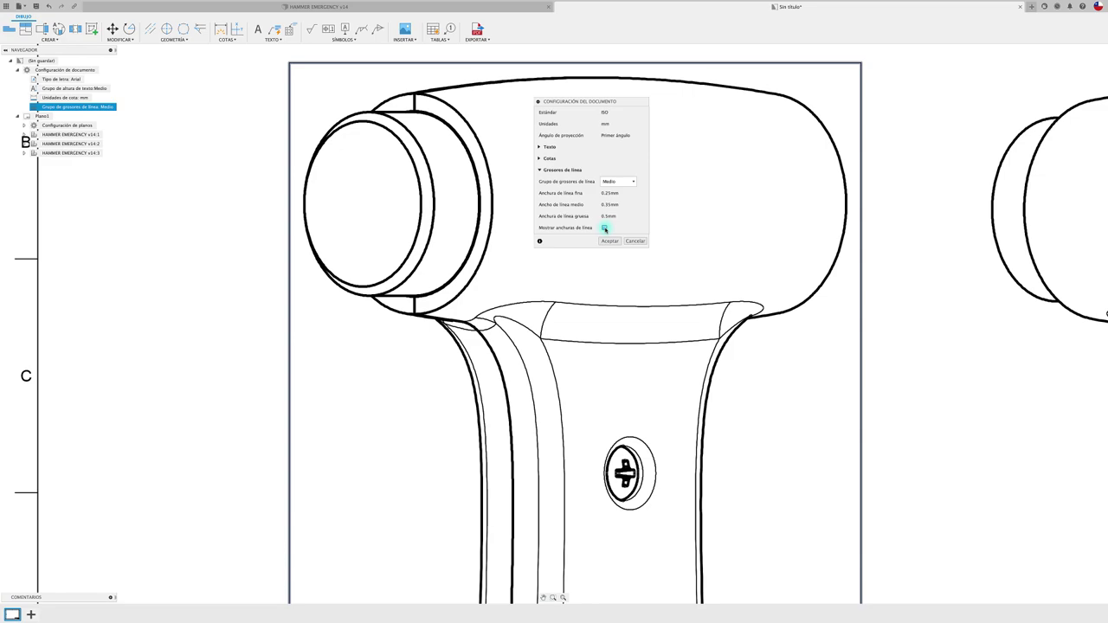
pyautogui.click(626, 181)
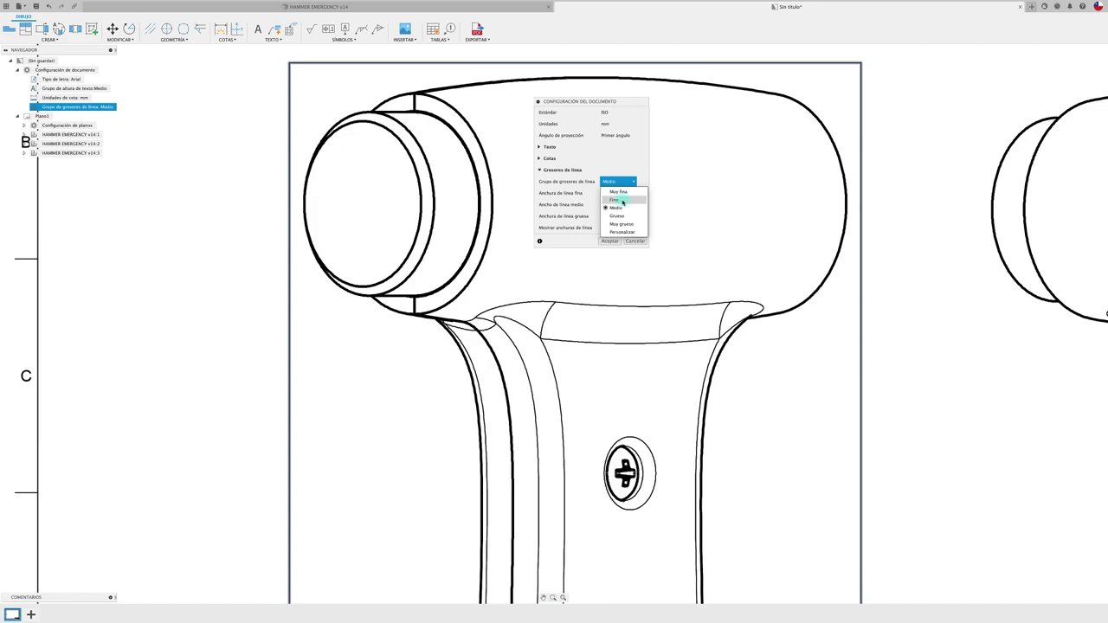
pyautogui.click(620, 225)
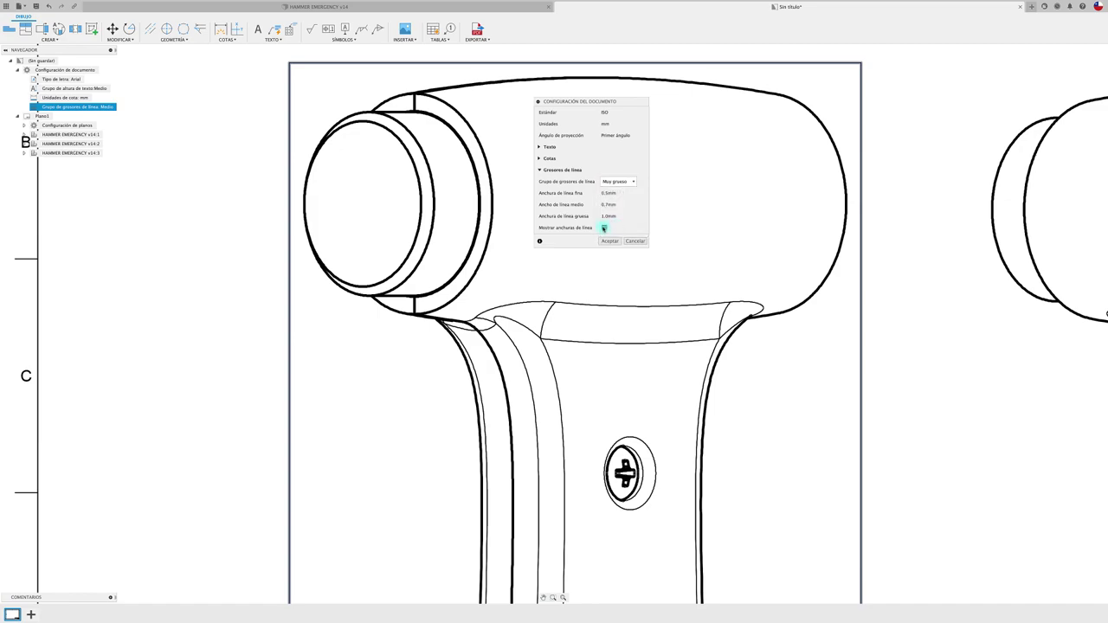
pyautogui.click(610, 242)
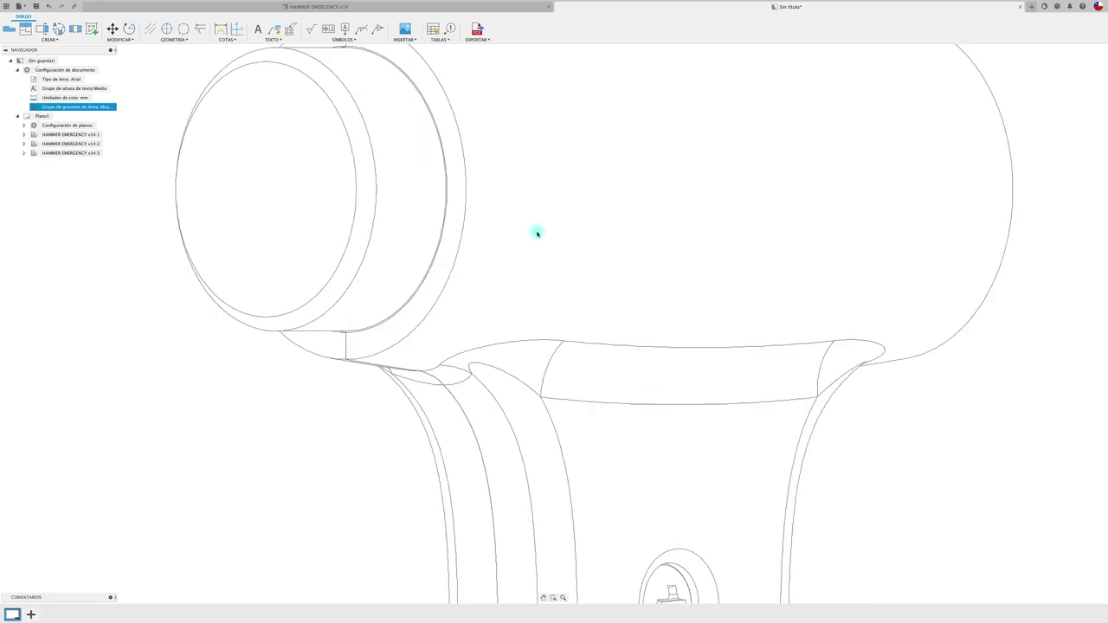
pyautogui.scroll(-3, 536, 232)
pyautogui.scroll(-1, 536, 233)
pyautogui.scroll(-2, 537, 233)
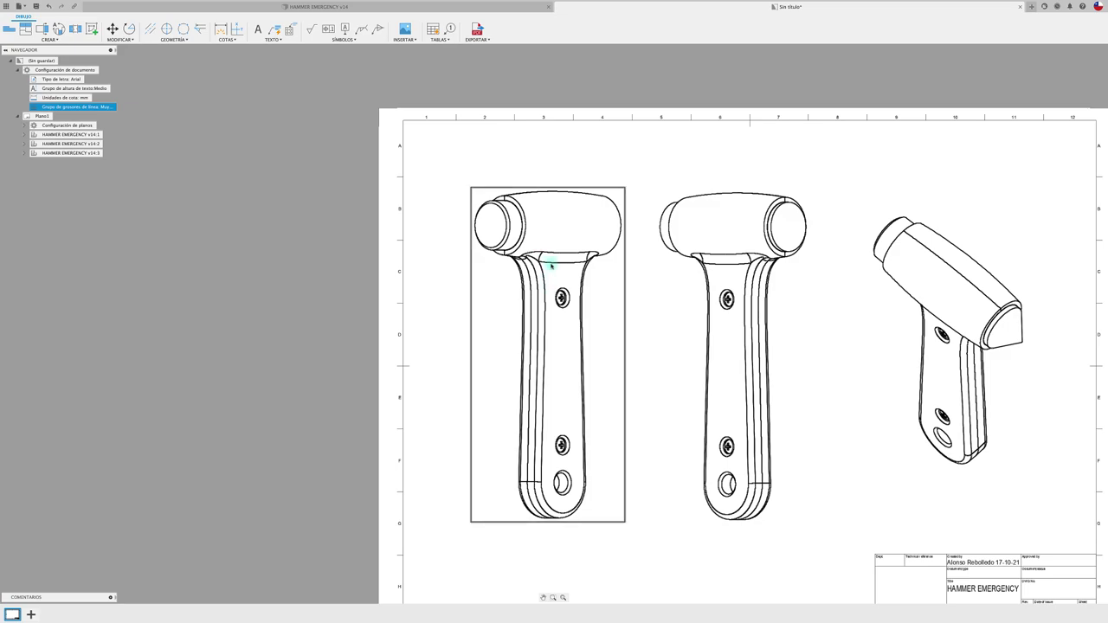
pyautogui.scroll(2, 557, 243)
pyautogui.scroll(3, 555, 277)
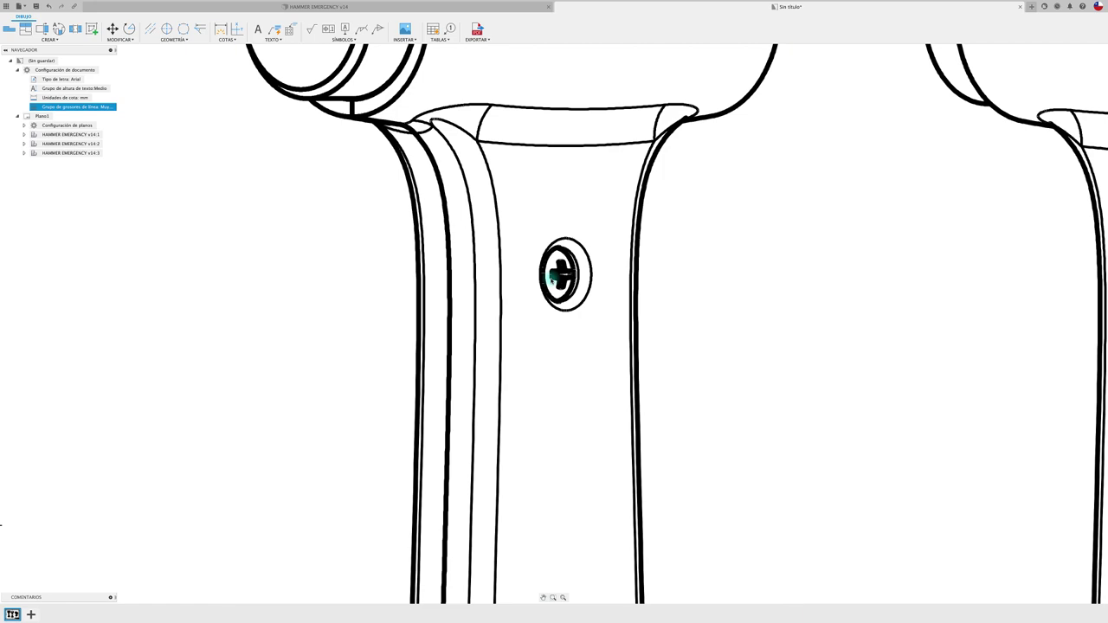
pyautogui.scroll(5, 554, 273)
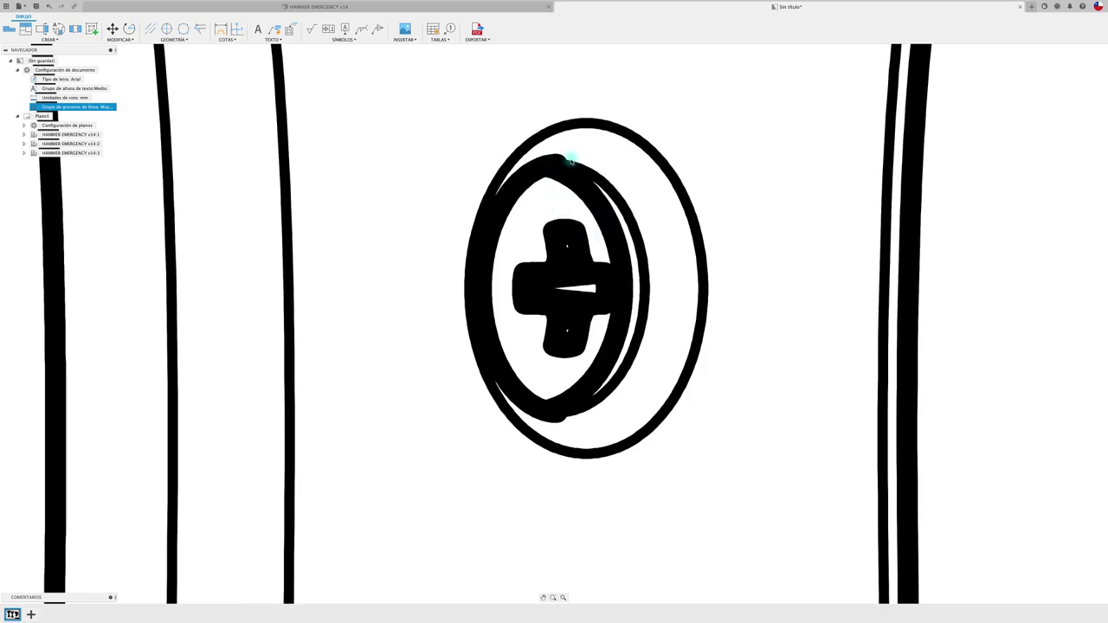
pyautogui.scroll(-4, 563, 397)
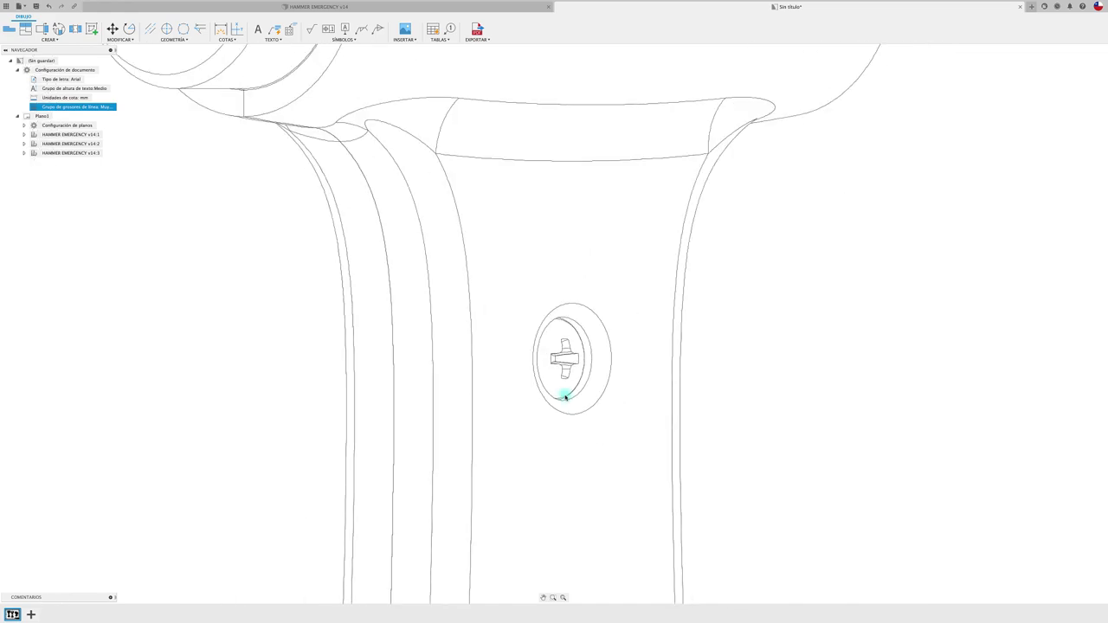
pyautogui.scroll(-3, 563, 397)
pyautogui.scroll(-2, 563, 396)
pyautogui.scroll(-1, 564, 396)
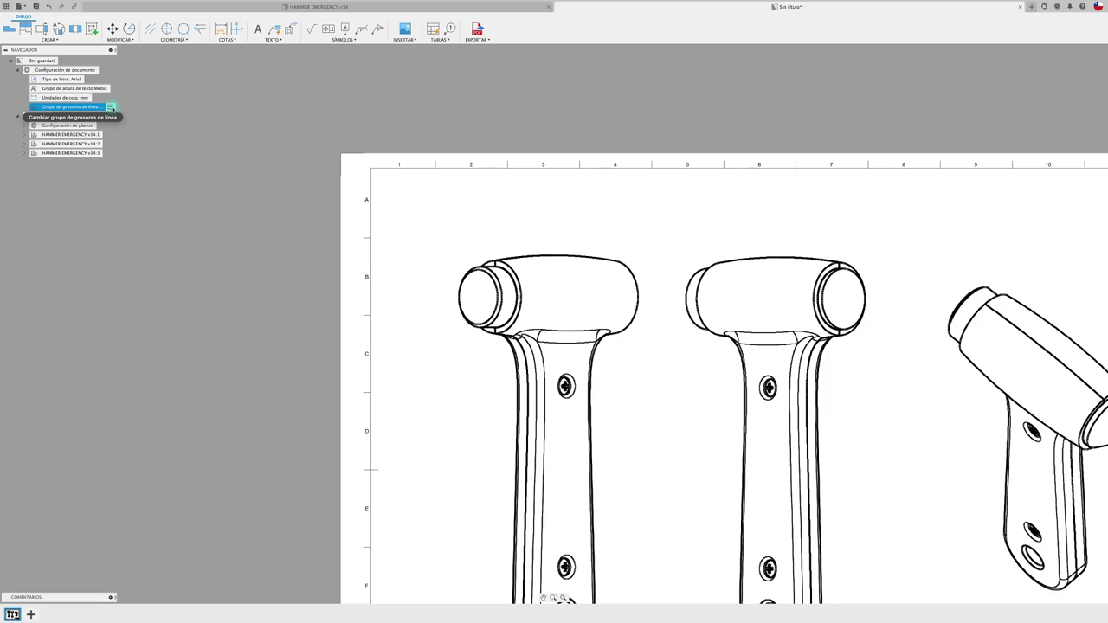
# Step: Switch the drawing's line-weight group to Fino and apply it
pyautogui.click(111, 108)
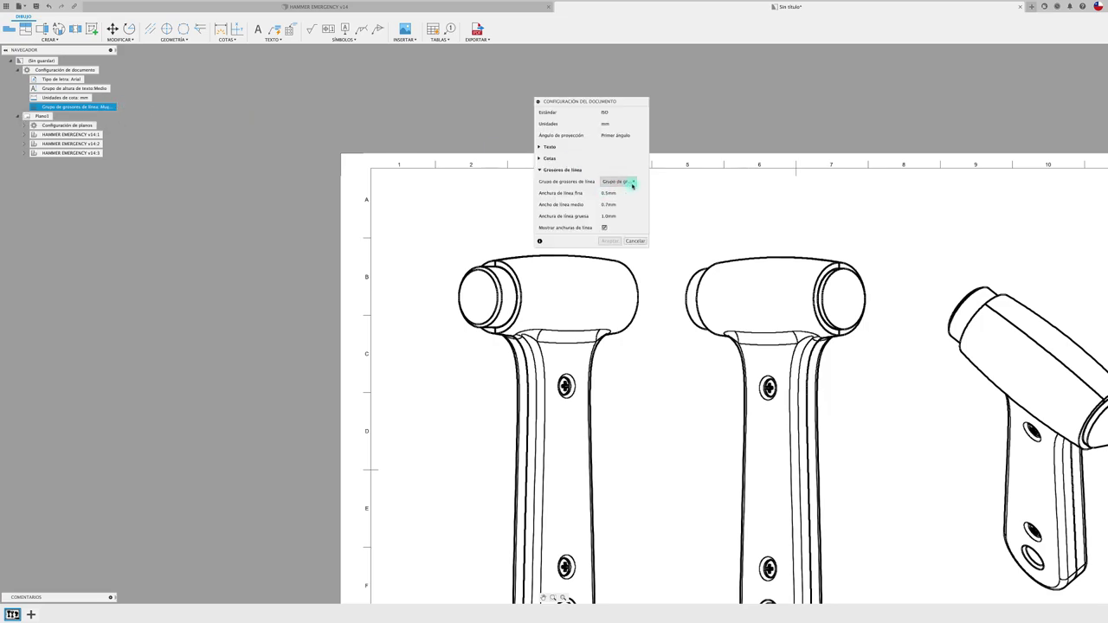
pyautogui.click(632, 185)
pyautogui.click(621, 200)
pyautogui.click(608, 242)
pyautogui.scroll(2, 492, 214)
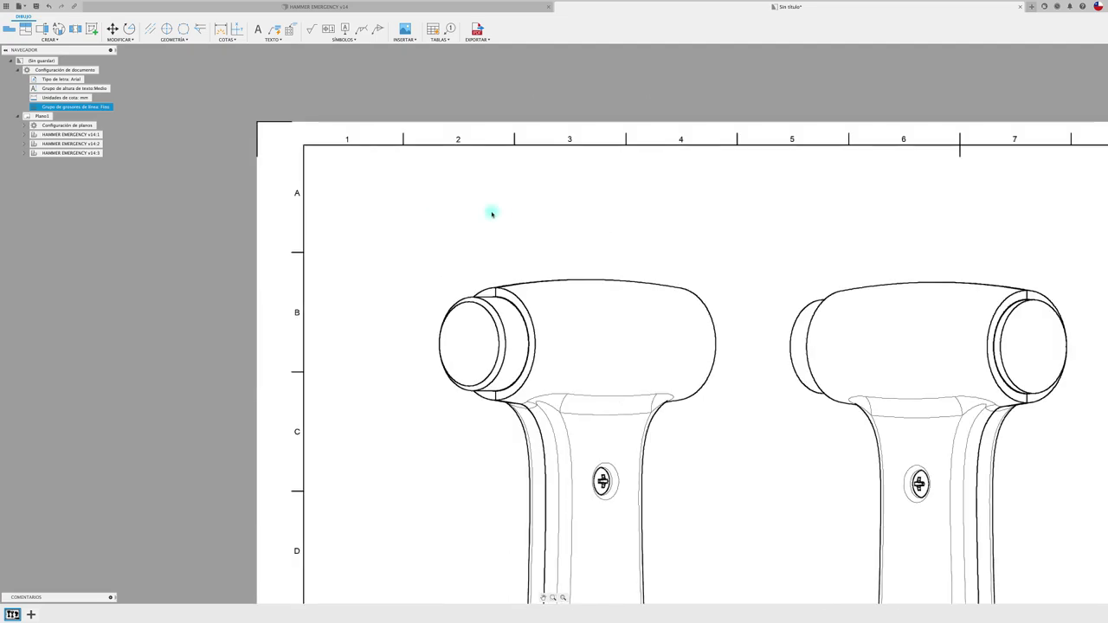
pyautogui.scroll(3, 492, 214)
pyautogui.scroll(1, 492, 213)
pyautogui.scroll(-5, 492, 214)
pyautogui.scroll(-3, 492, 214)
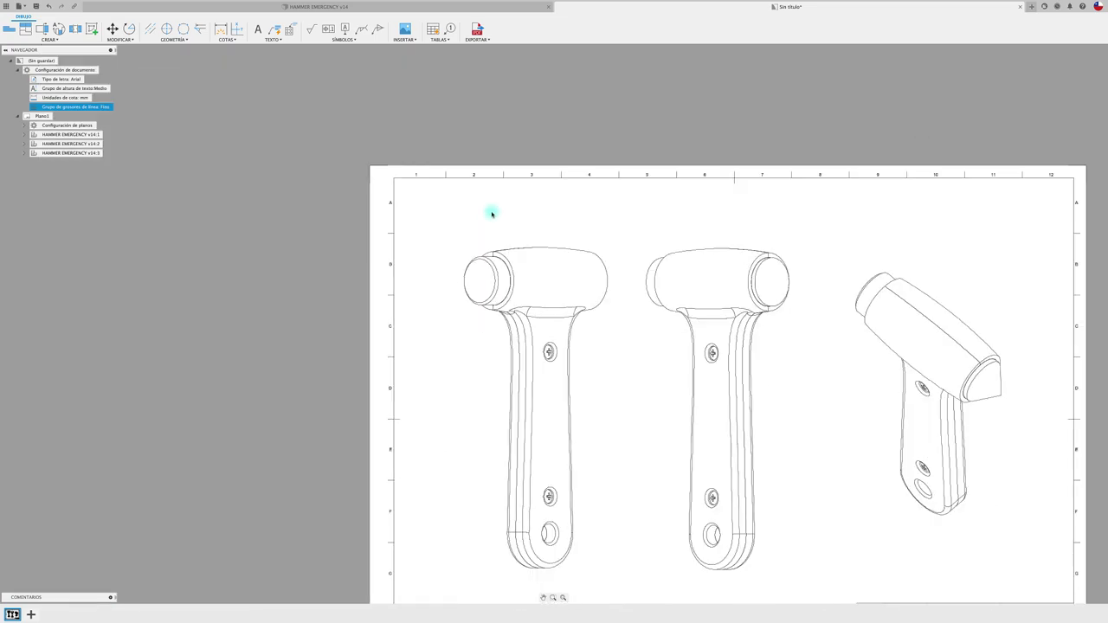
pyautogui.scroll(-1, 492, 214)
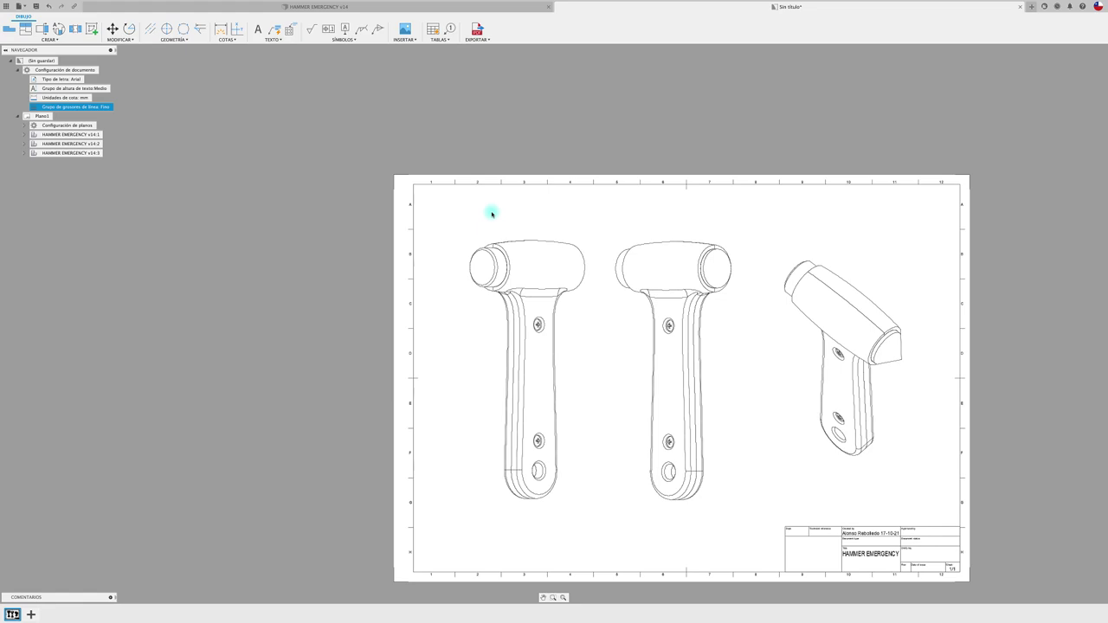
# Step: Change the line-weight group to Muy fina, then start a PDF export with confirmed options
pyautogui.doubleClick(102, 107)
pyautogui.click(621, 182)
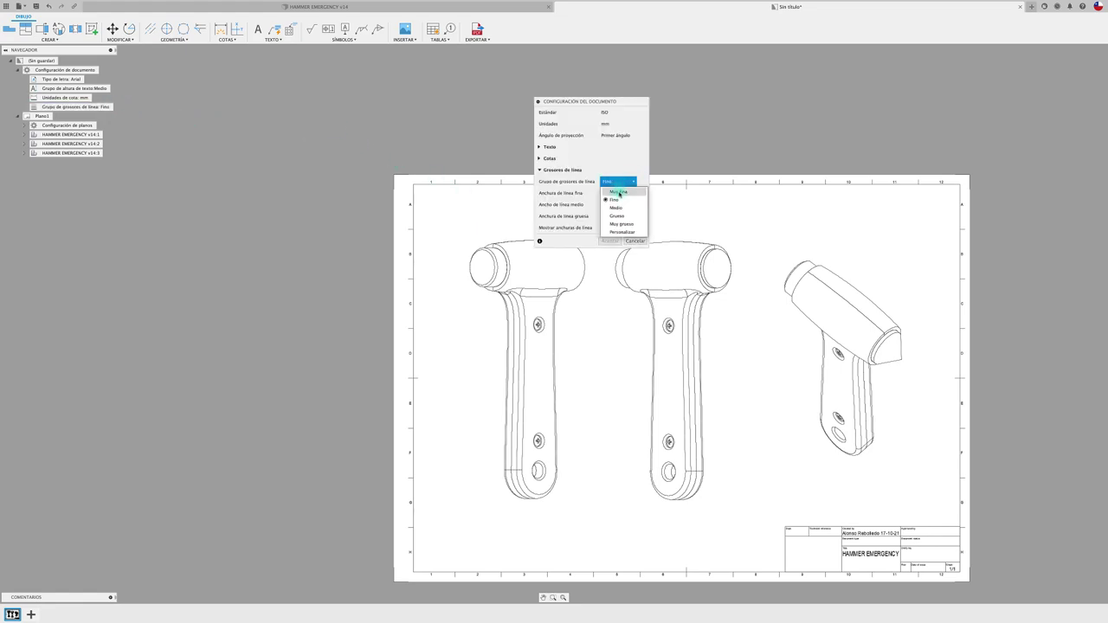
pyautogui.click(651, 230)
pyautogui.click(612, 240)
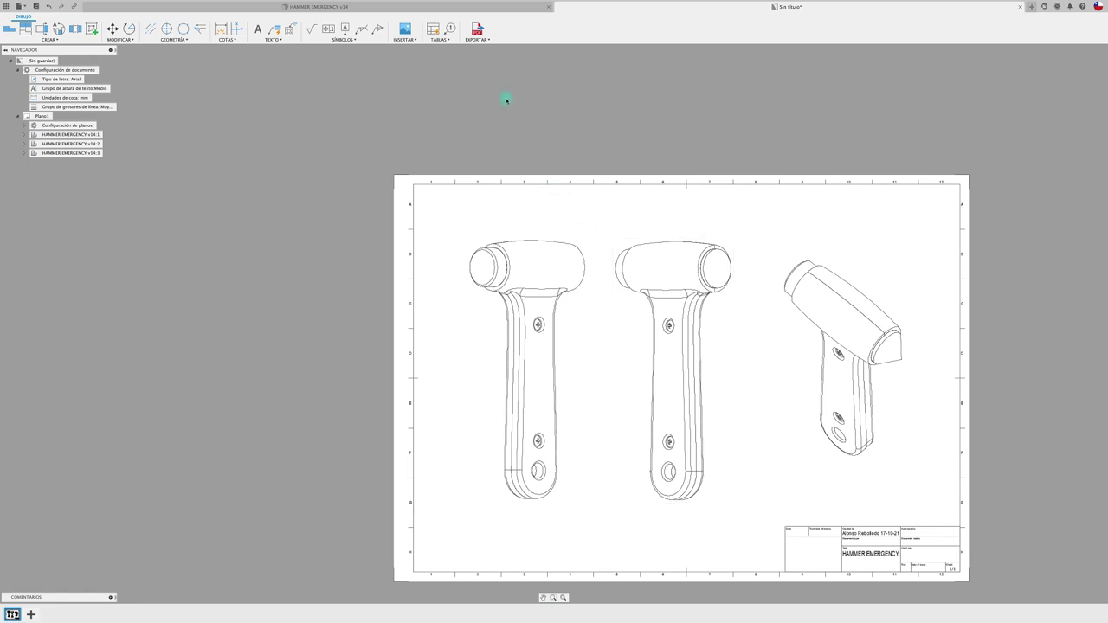
pyautogui.click(478, 29)
pyautogui.click(553, 117)
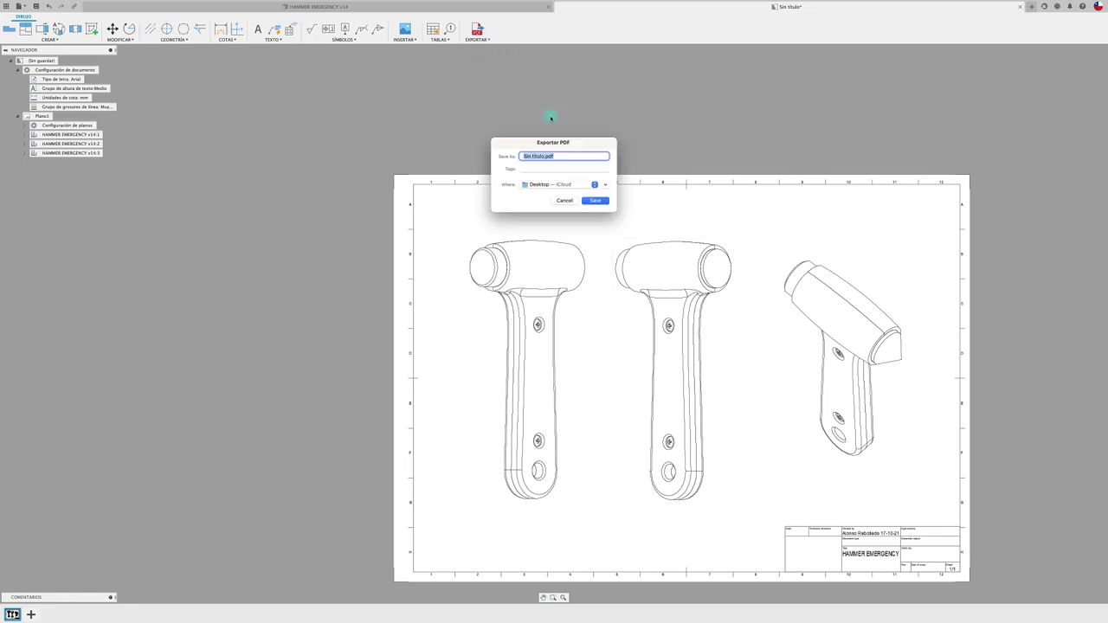
# Step: Save the exported PDF to the Desktop with the file name TEST2
pyautogui.click(543, 156)
pyautogui.press('BackSpace')
pyautogui.press('BackSpace')
pyautogui.press('BackSpace')
pyautogui.press('BackSpace')
pyautogui.press('BackSpace')
pyautogui.press('BackSpace')
pyautogui.press('BackSpace')
pyautogui.press('BackSpace')
pyautogui.write('TEST')
pyautogui.click(596, 200)
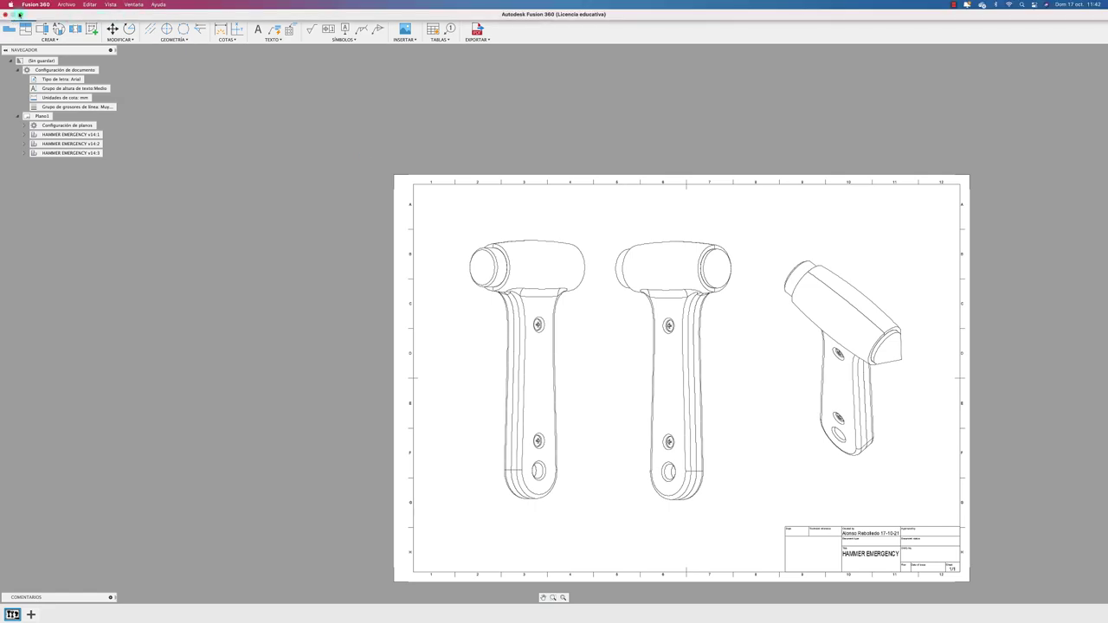
# Step: Minimize Fusion 360 and open TEST1.pdf and TEST2.pdf from the desktop in Preview
pyautogui.click(21, 15)
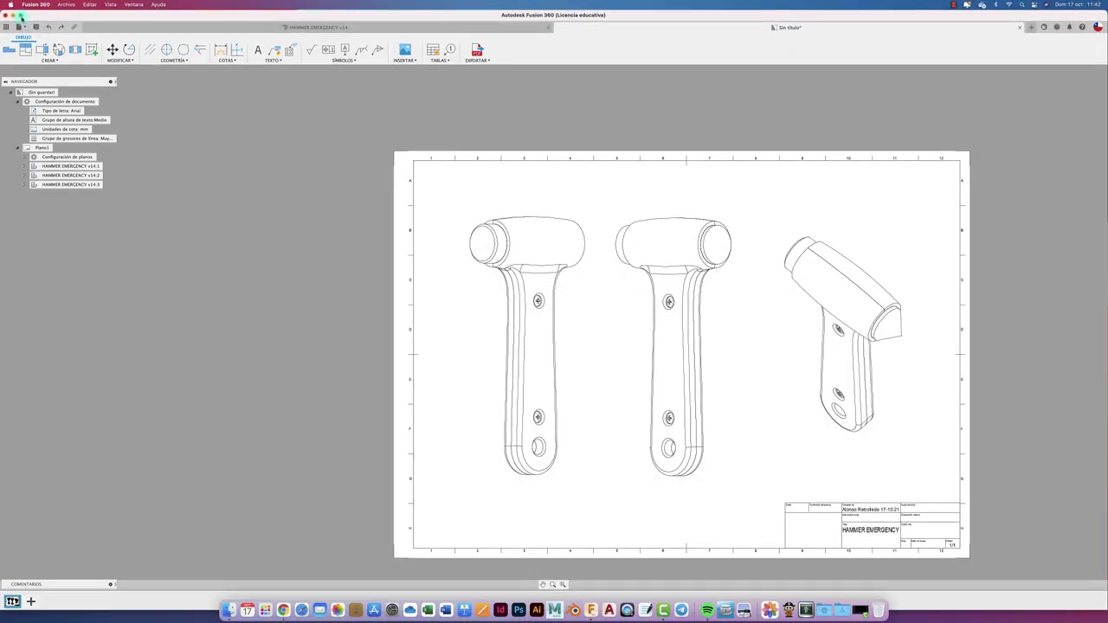
pyautogui.click(12, 26)
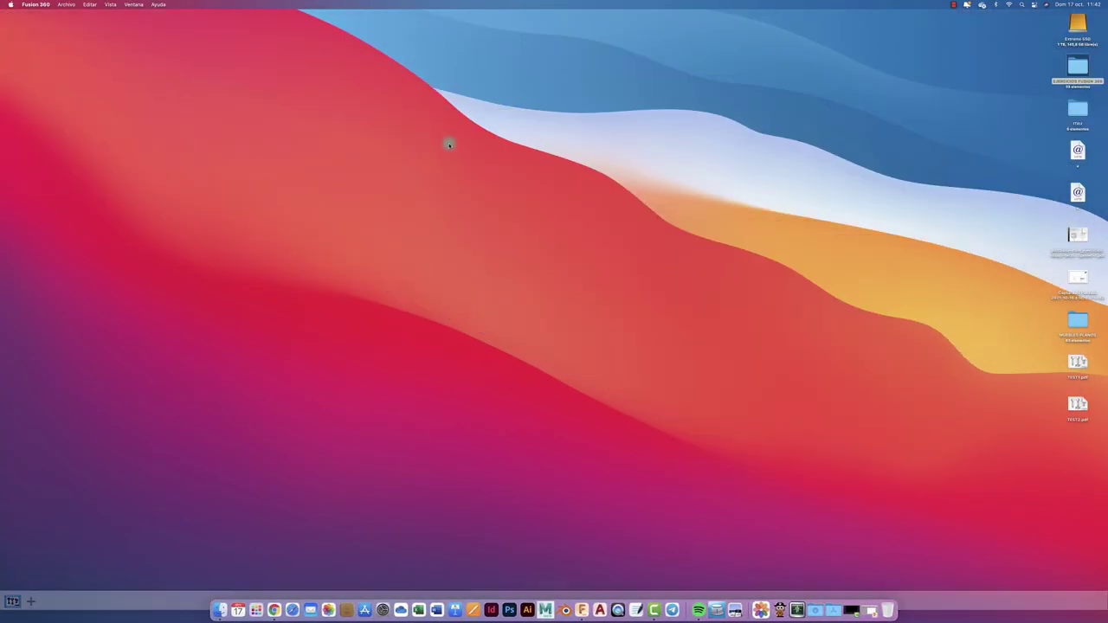
pyautogui.doubleClick(1074, 364)
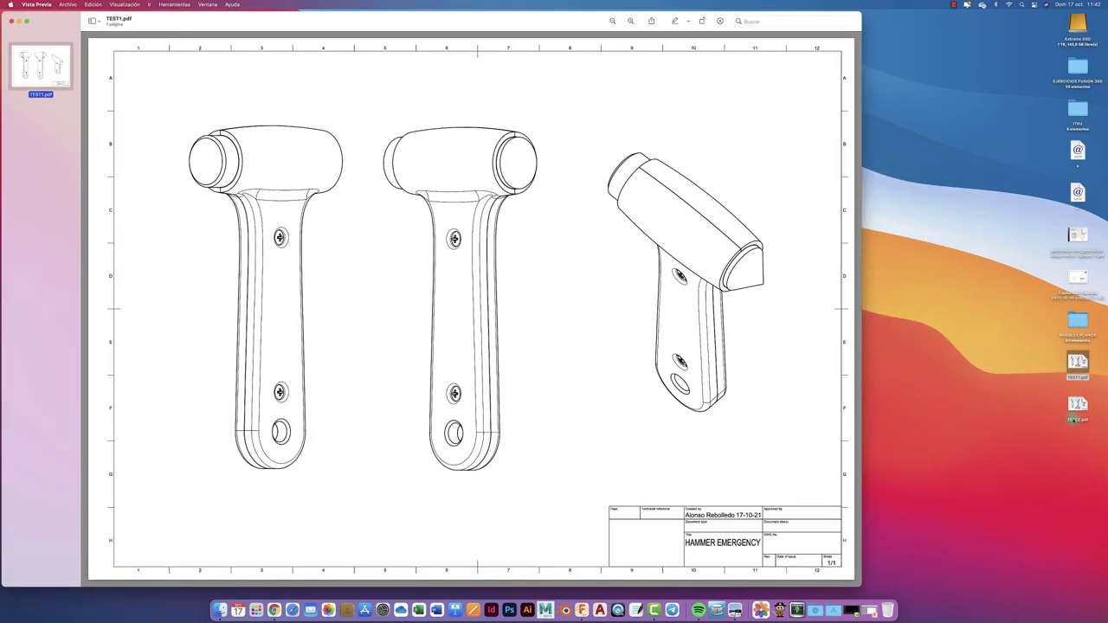
pyautogui.doubleClick(1077, 404)
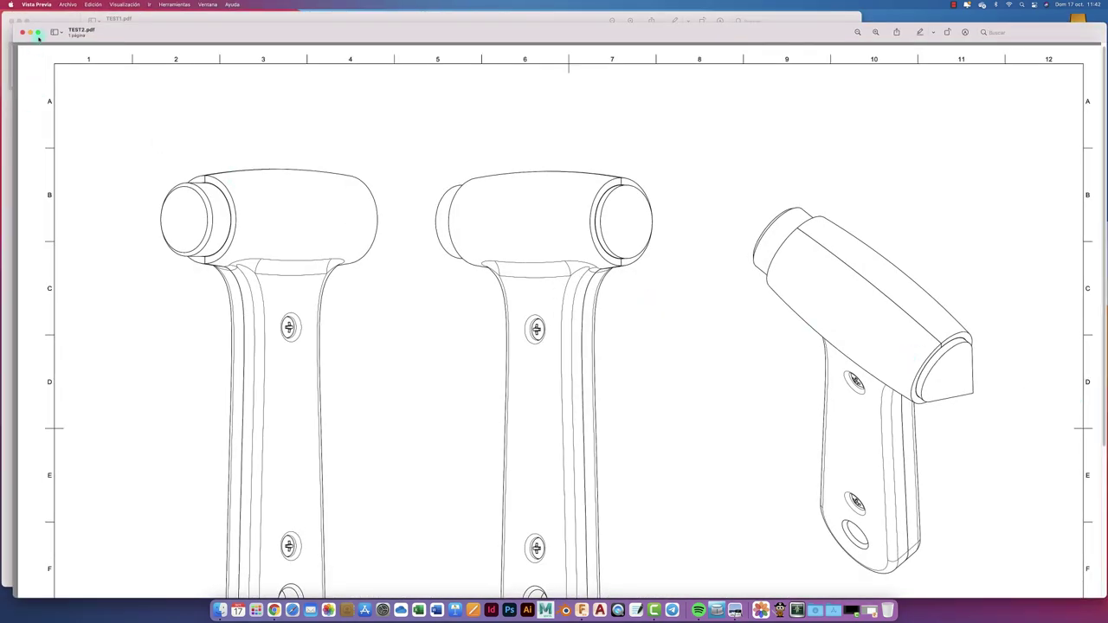
pyautogui.moveTo(38, 32)
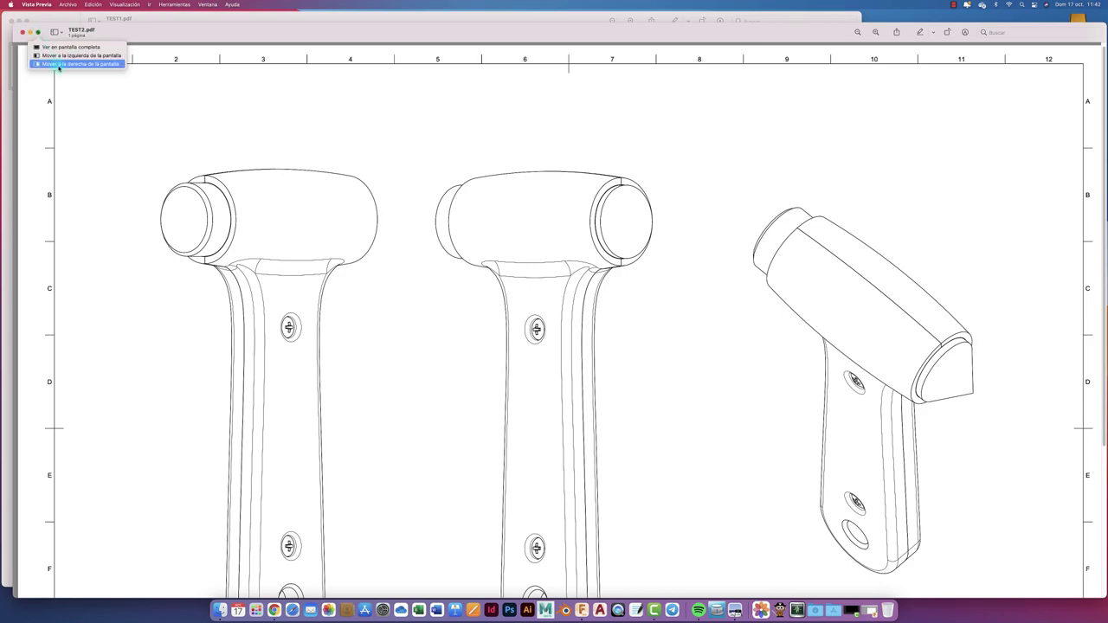
# Step: Tile TEST2.pdf on the right and TEST1.pdf on the left in Split View
pyautogui.click(59, 64)
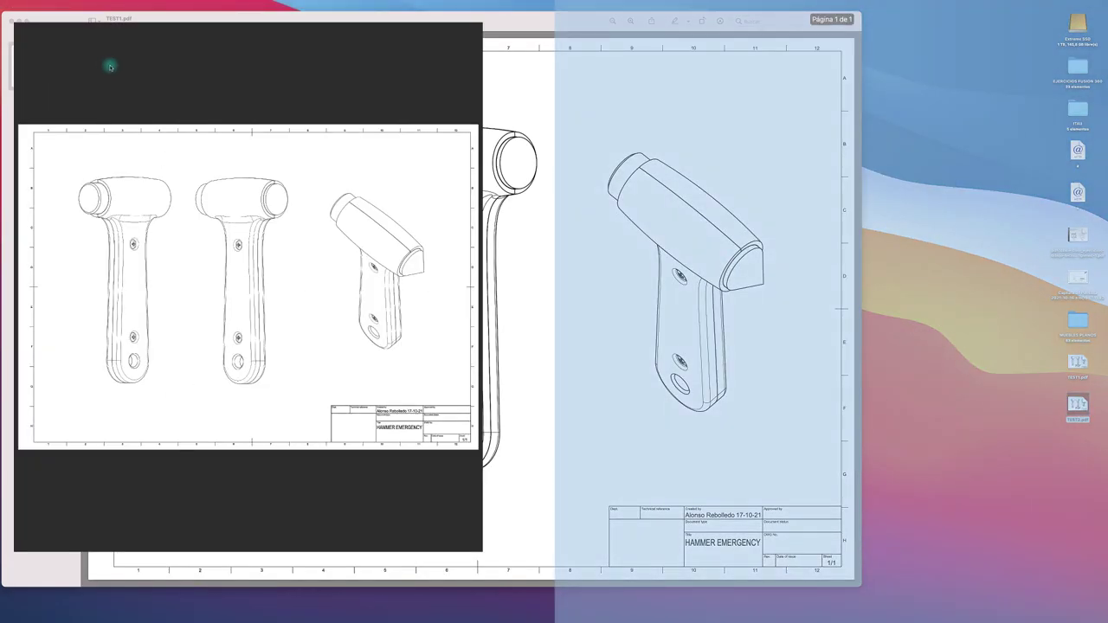
pyautogui.click(246, 176)
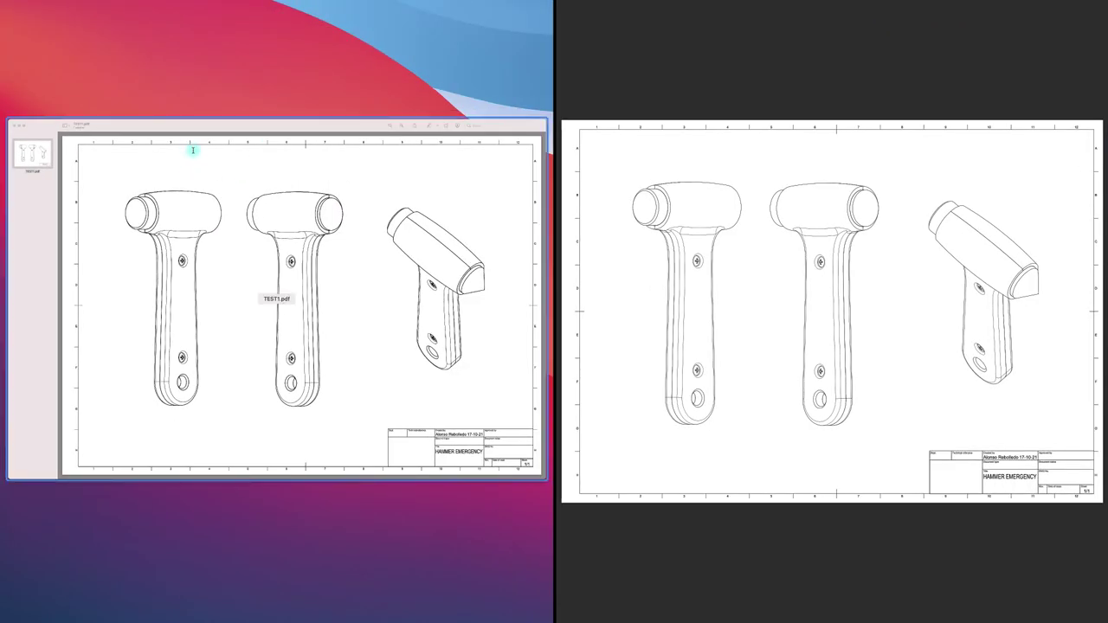
pyautogui.click(244, 208)
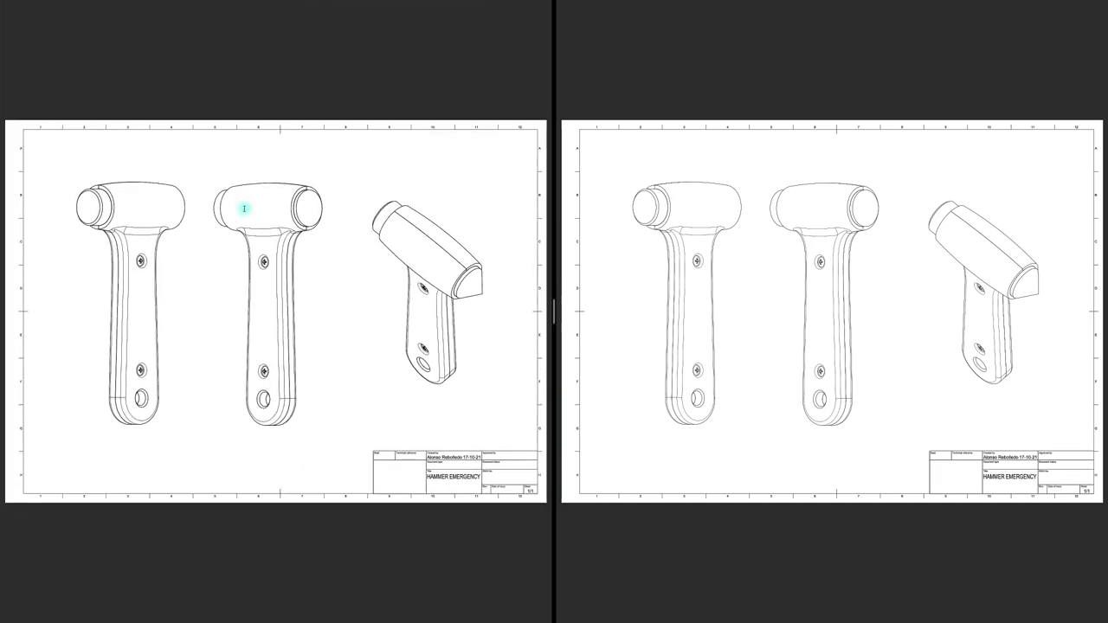